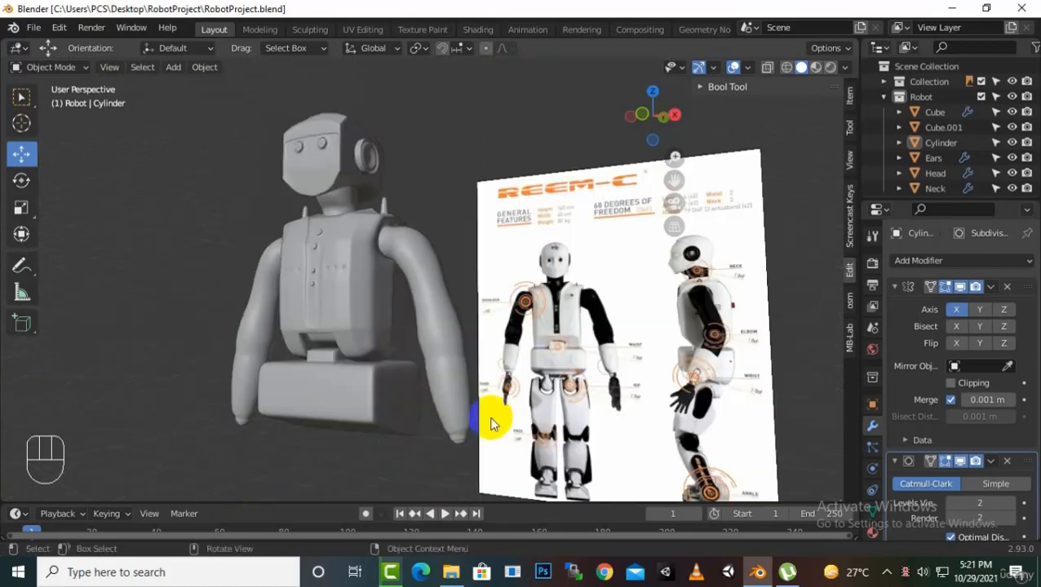
- Examine the robot's hand against the reference image in the front and right orthographic views
scroll(525, 360, "up", 3)
key("KP_1")
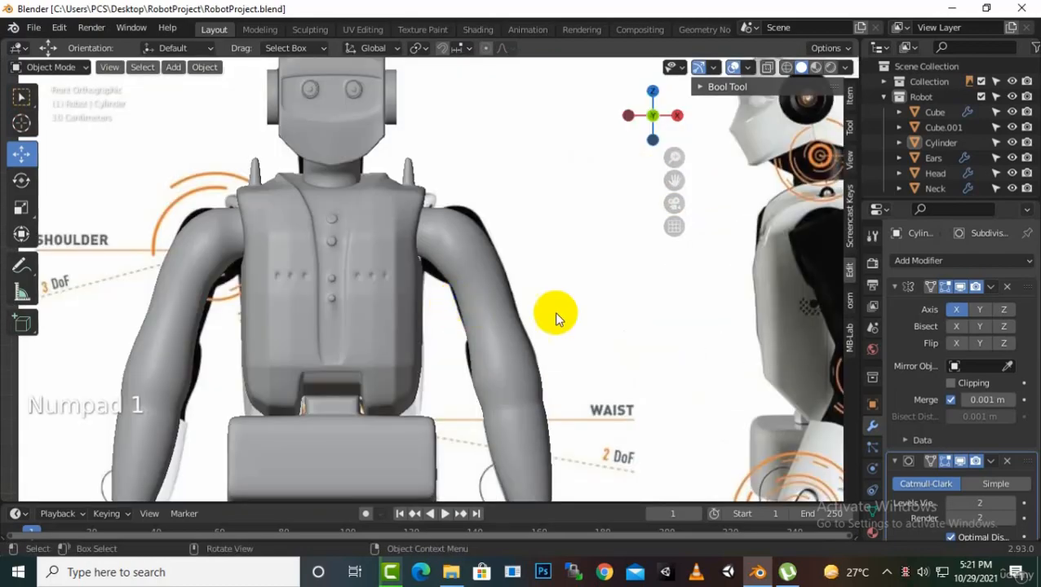
scroll(665, 352, "down", 4)
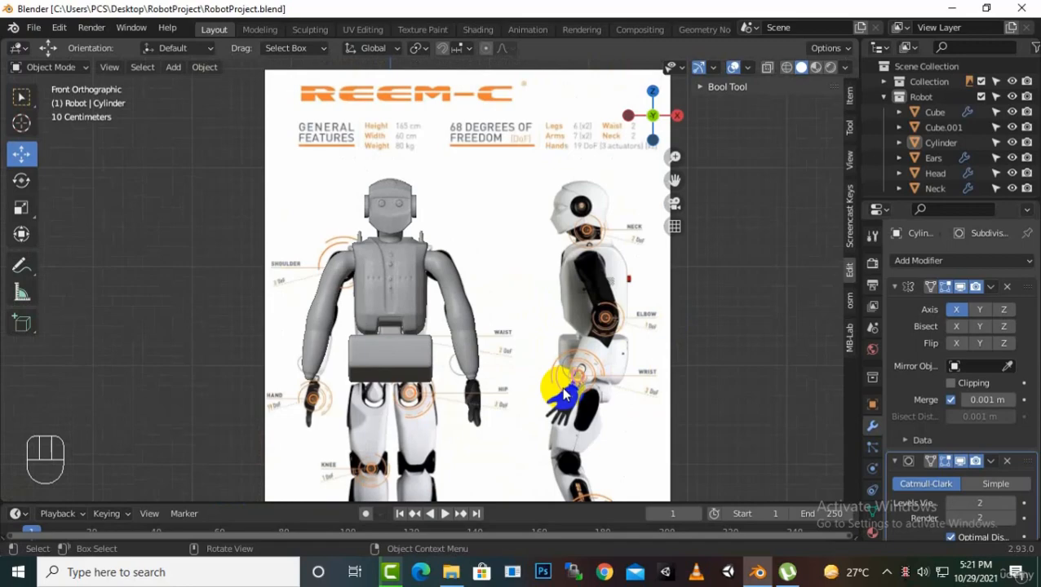
key("KP_3")
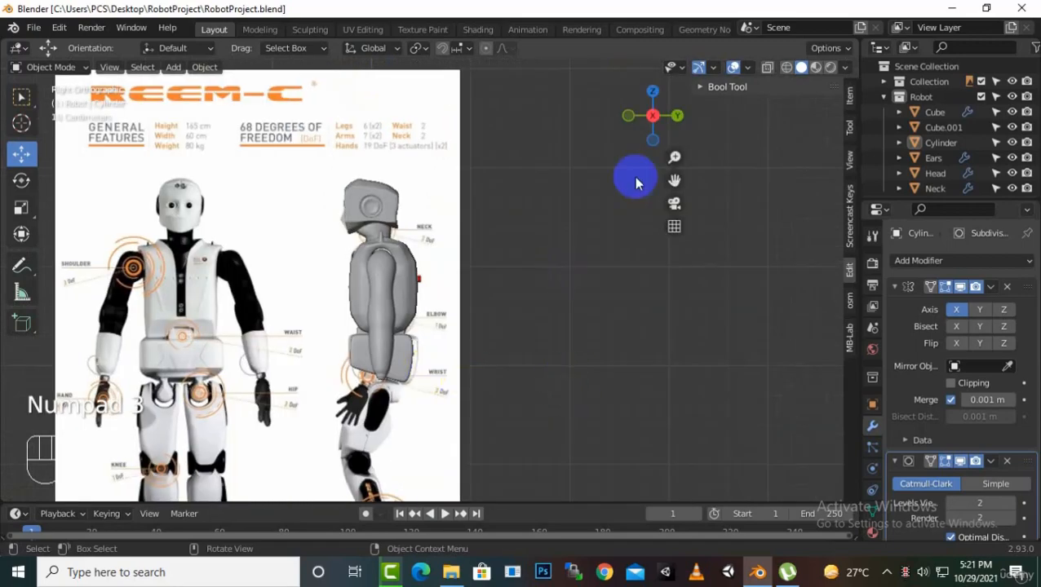
left_click_drag(674, 180, 736, 47)
scroll(383, 324, "up", 6)
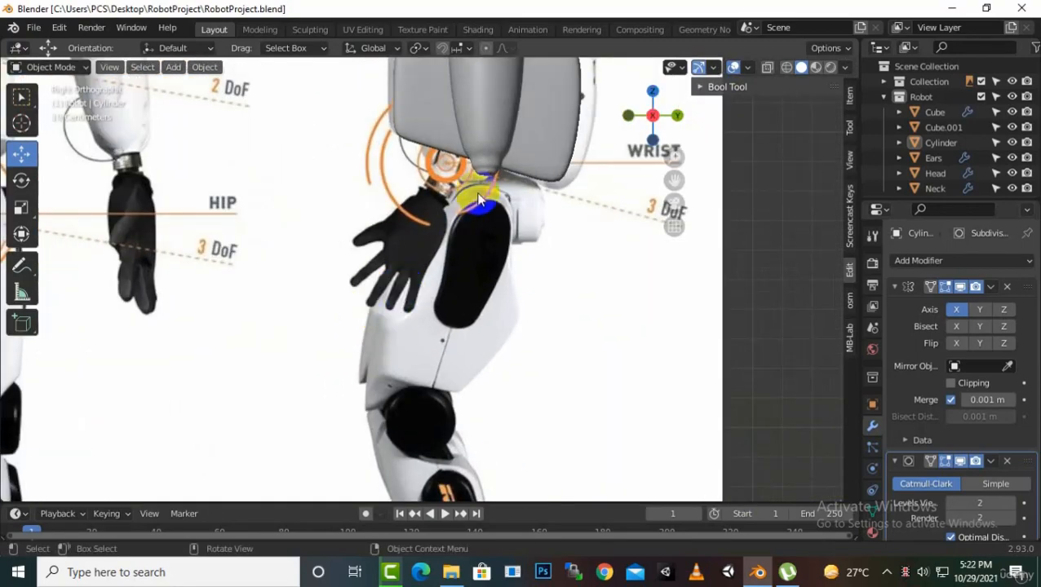
scroll(480, 215, "up", 3)
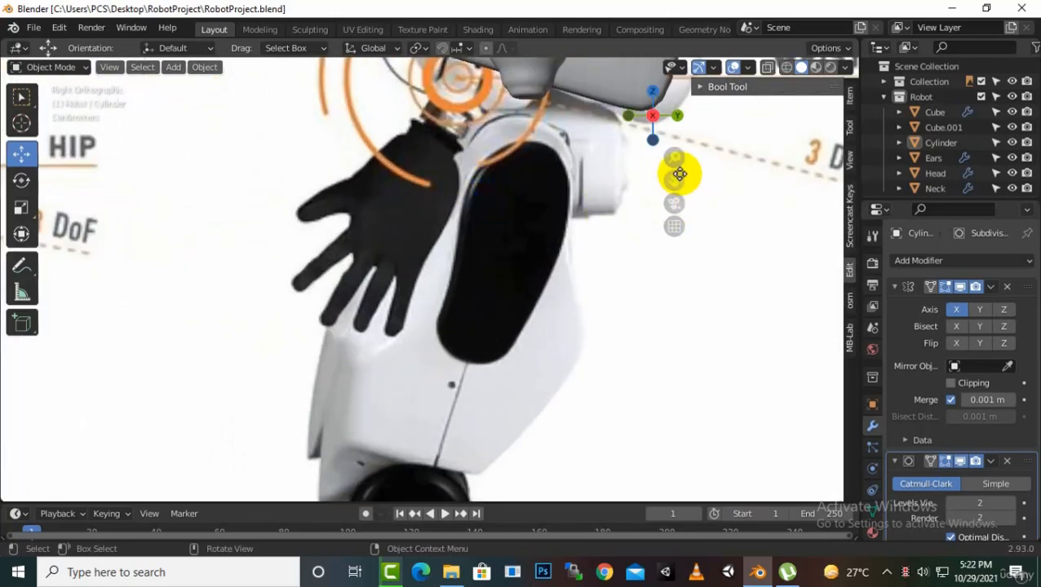
left_click_drag(679, 175, 691, 287)
scroll(318, 346, "up", 2)
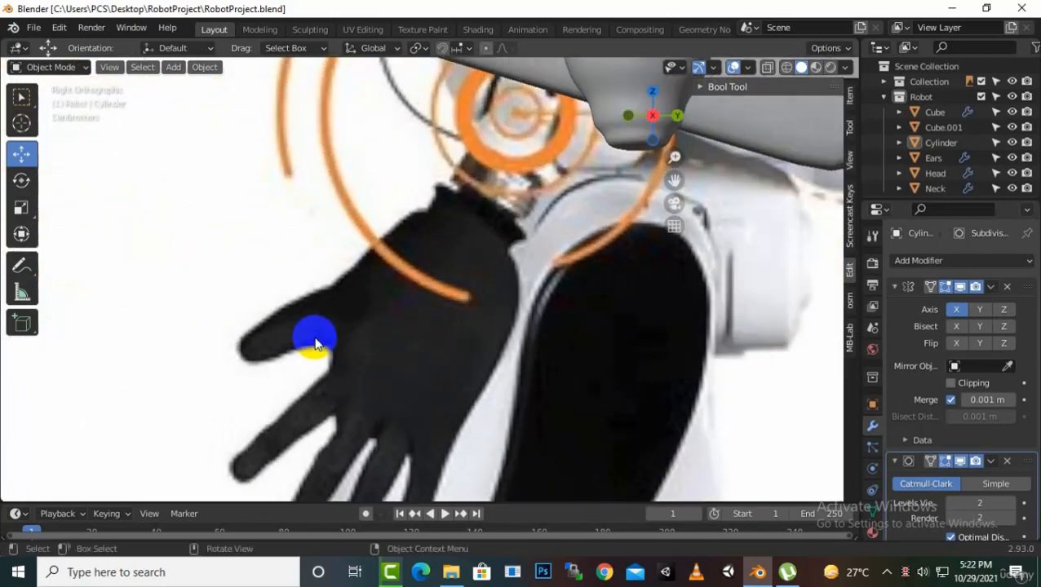
scroll(316, 343, "down", 4)
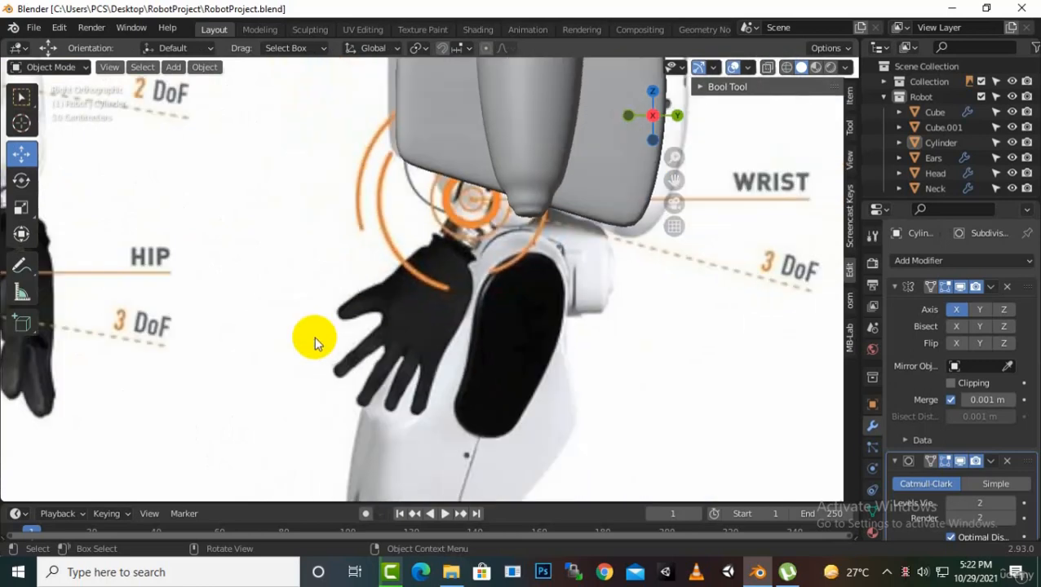
scroll(315, 337, "down", 3)
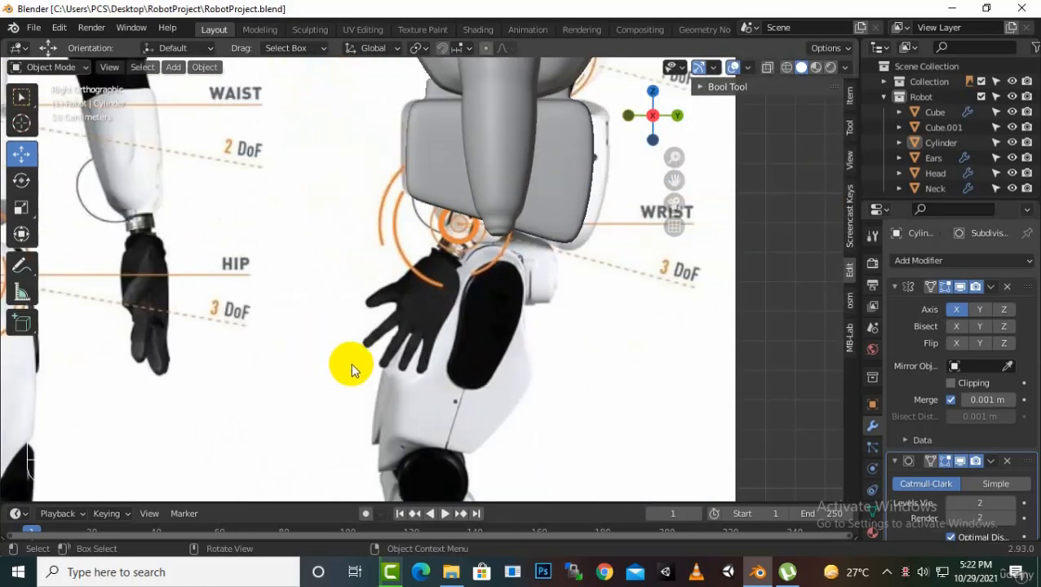
- Add a cube and raise its mesh about 1.455 m along Z in Edit Mode, toward the reference hand
key("shift+a")
mouse_move(309, 244)
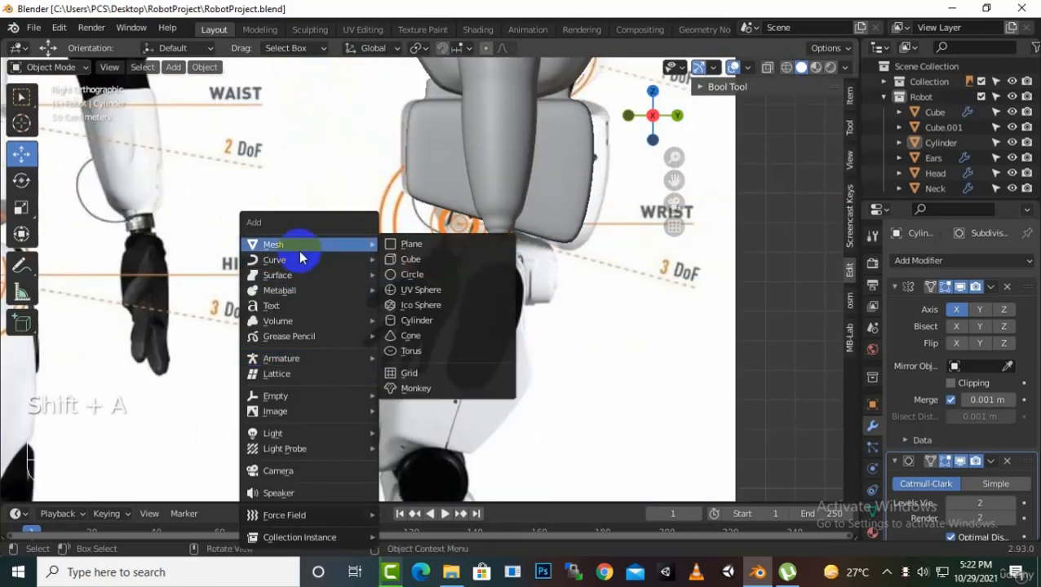
left_click(412, 260)
scroll(437, 362, "down", 5)
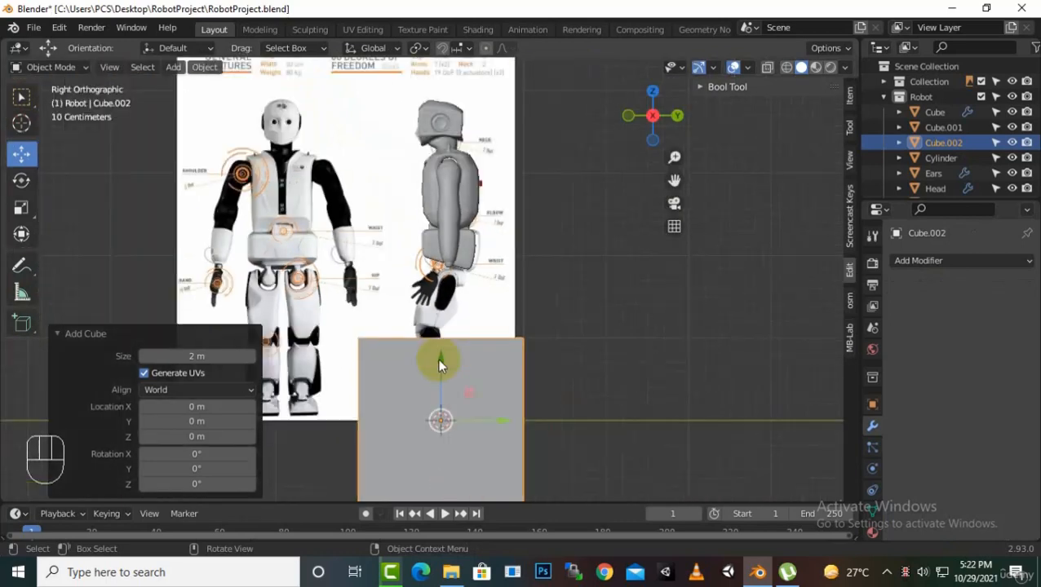
key("Tab")
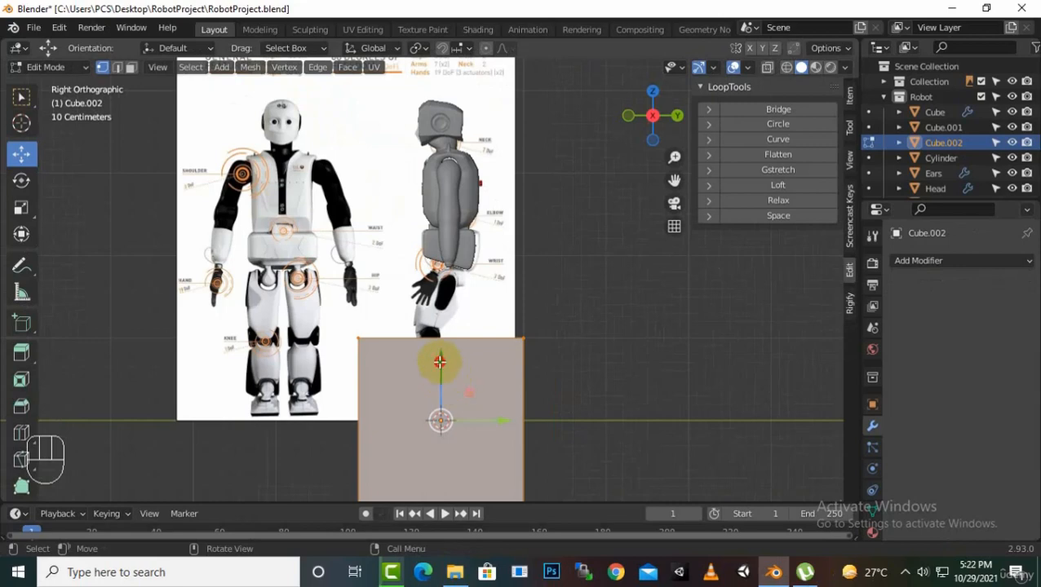
left_click_drag(439, 361, 438, 236)
scroll(440, 288, "up", 4)
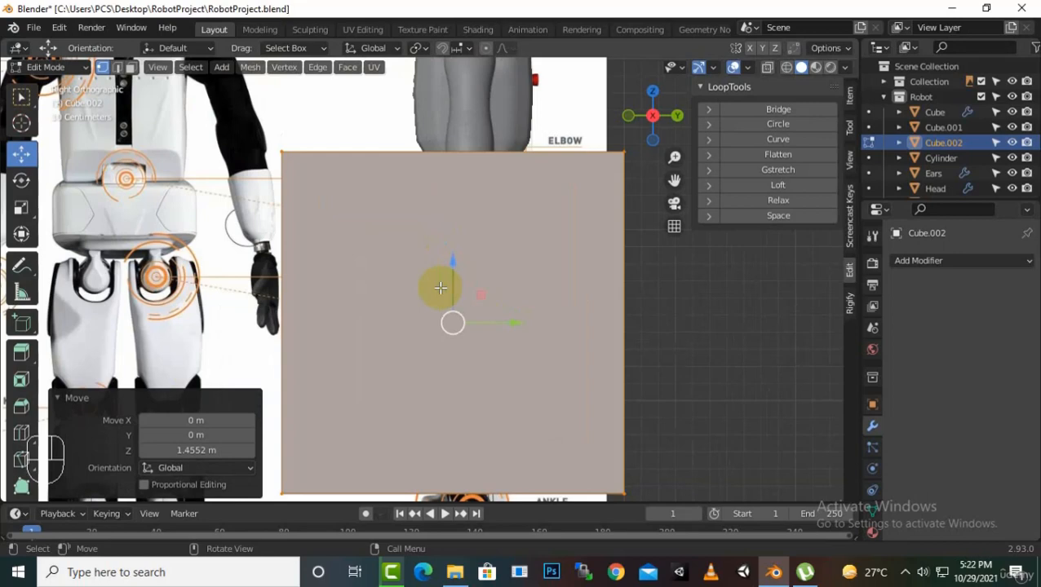
- Cut the cube with three evenly spaced vertical edge loops and one centred horizontal edge loop
key("ctrl+r")
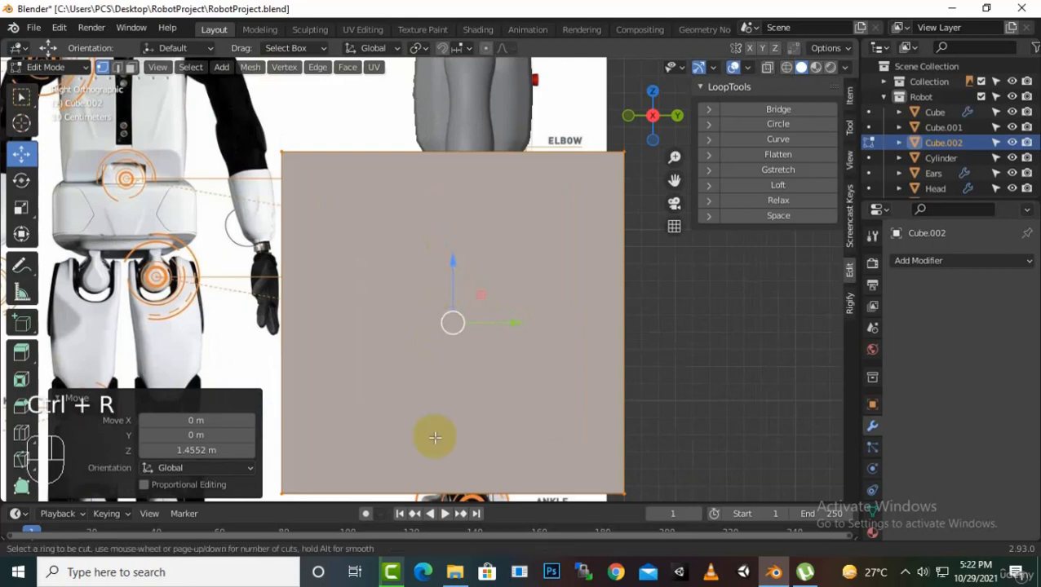
scroll(476, 488, "up", 2)
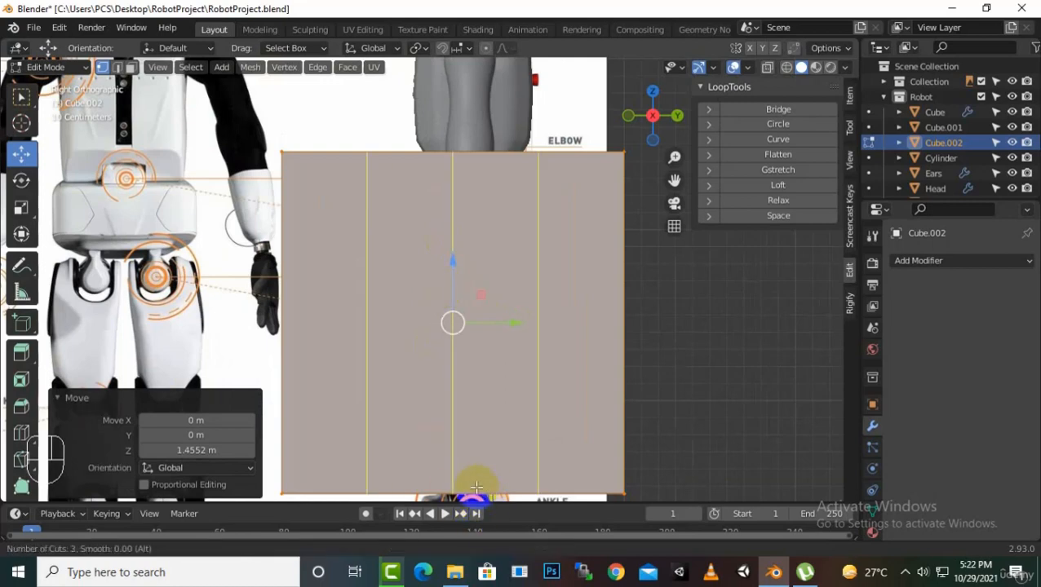
left_click(477, 488)
right_click(477, 488)
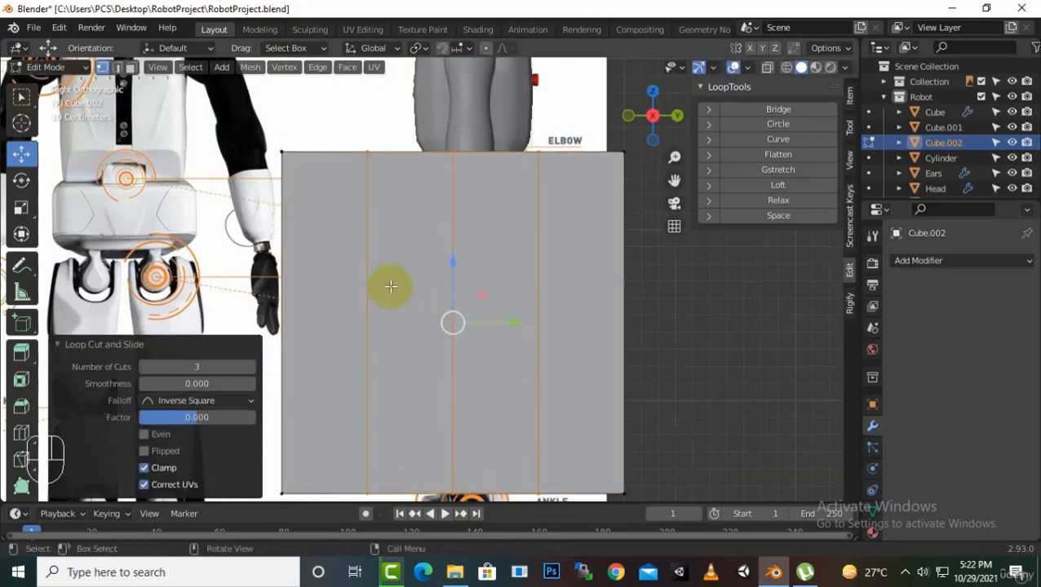
key("ctrl")
key("ctrl+r")
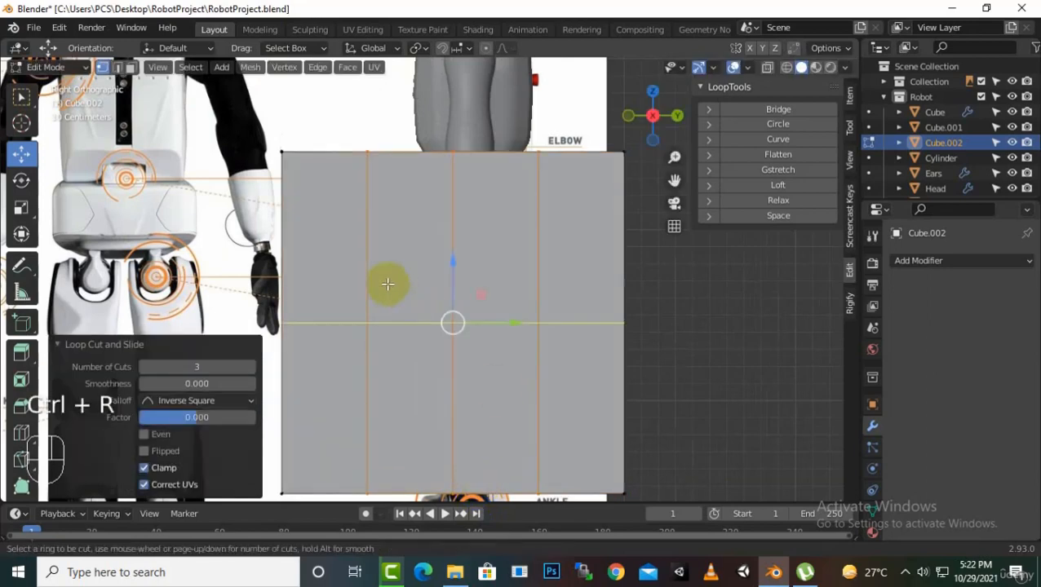
left_click(388, 284)
right_click(592, 402)
- Scale the whole cube mesh down in two passes, by factors of about -0.360 and 0.526
scroll(583, 392, "down", 4)
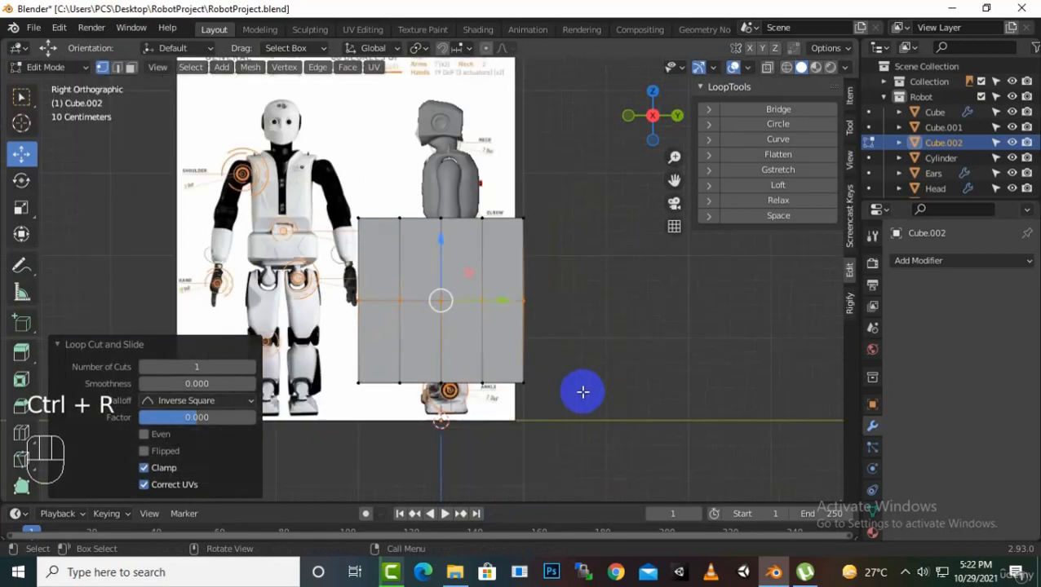
middle_click_drag(485, 332, 446, 351)
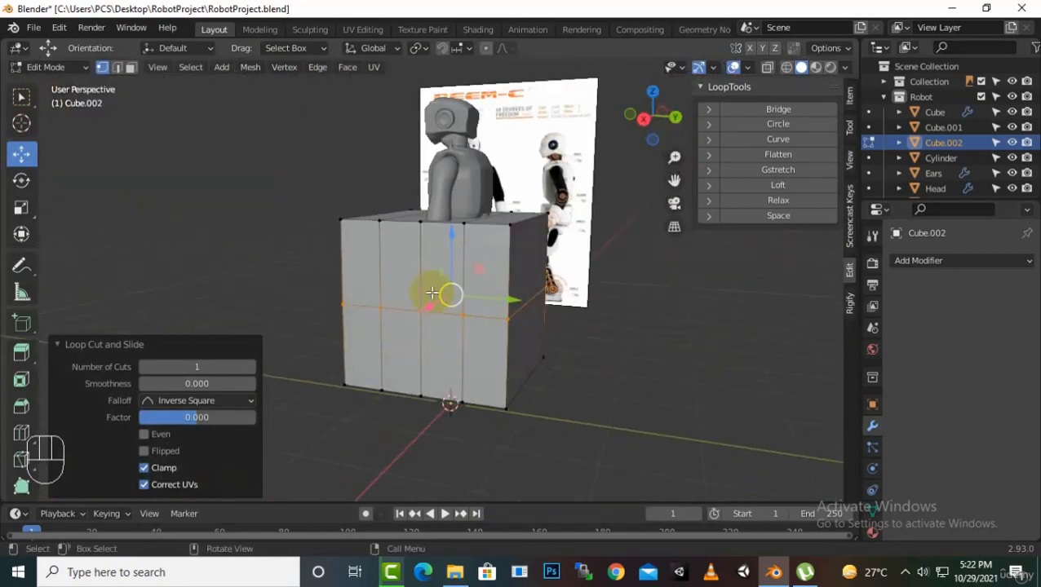
key("a")
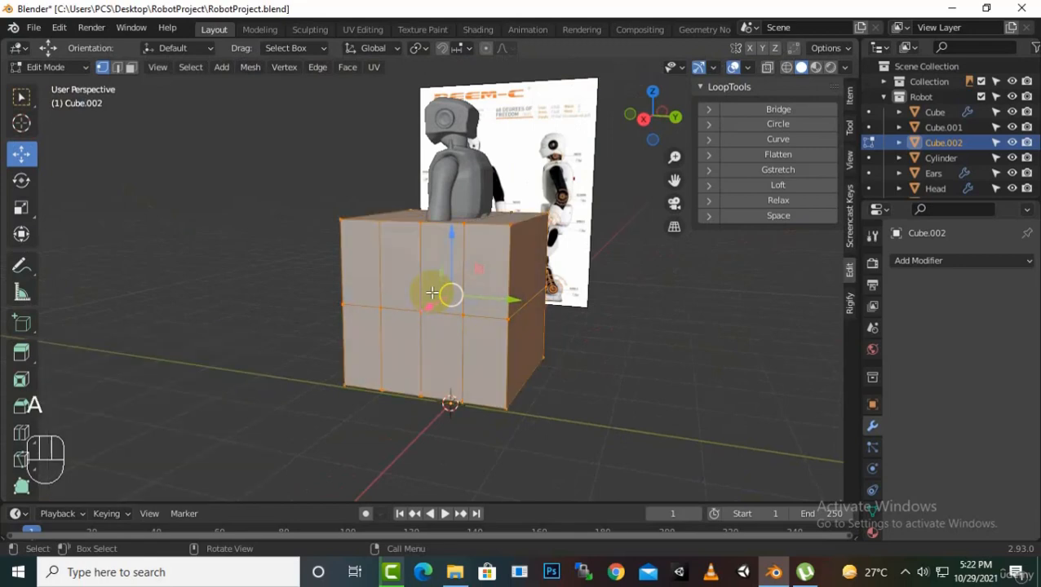
key("s")
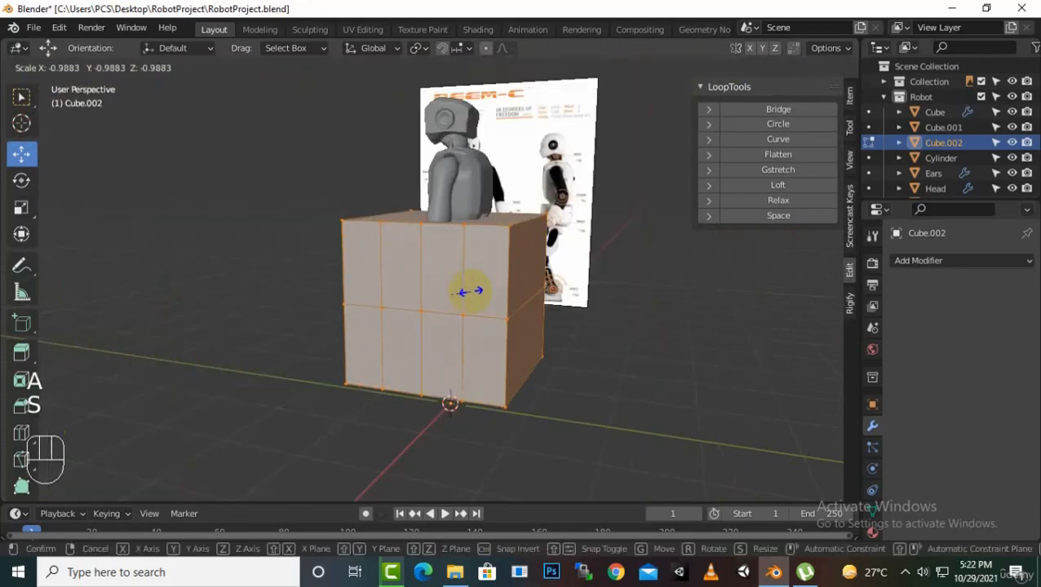
left_click(458, 294)
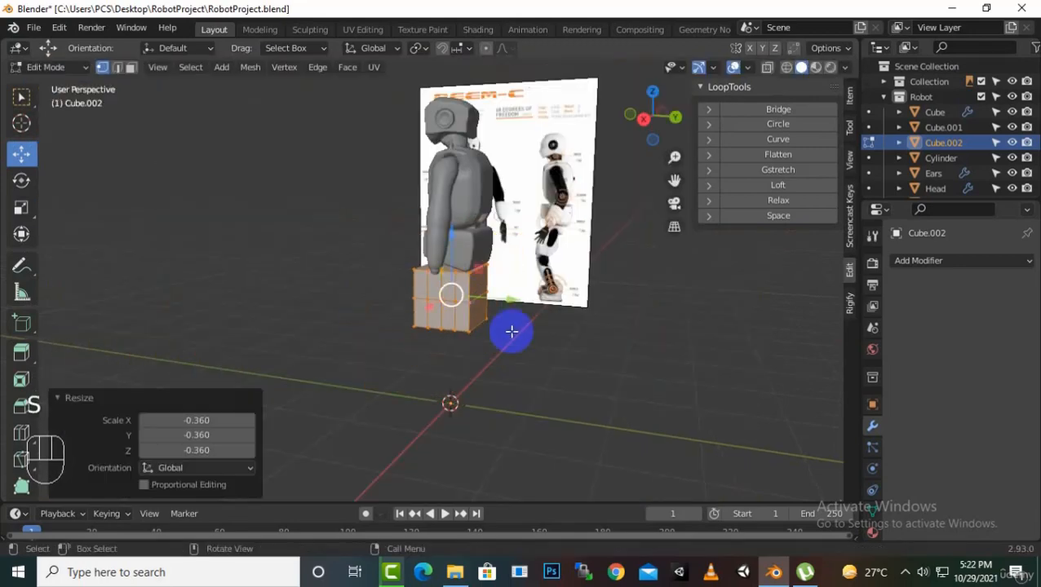
middle_click_drag(511, 330, 460, 357)
key("s")
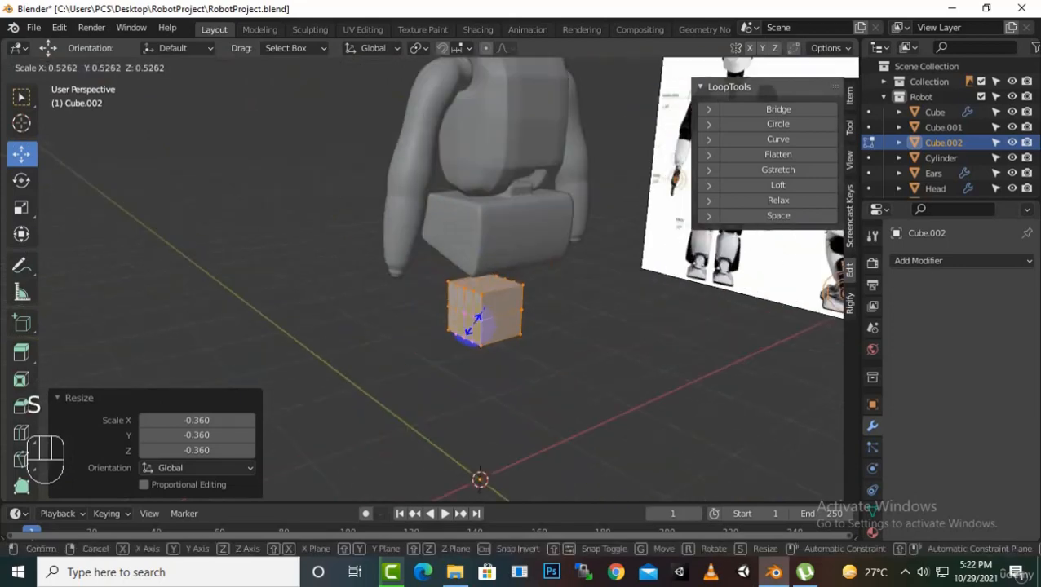
left_click(477, 324)
key("KP_3")
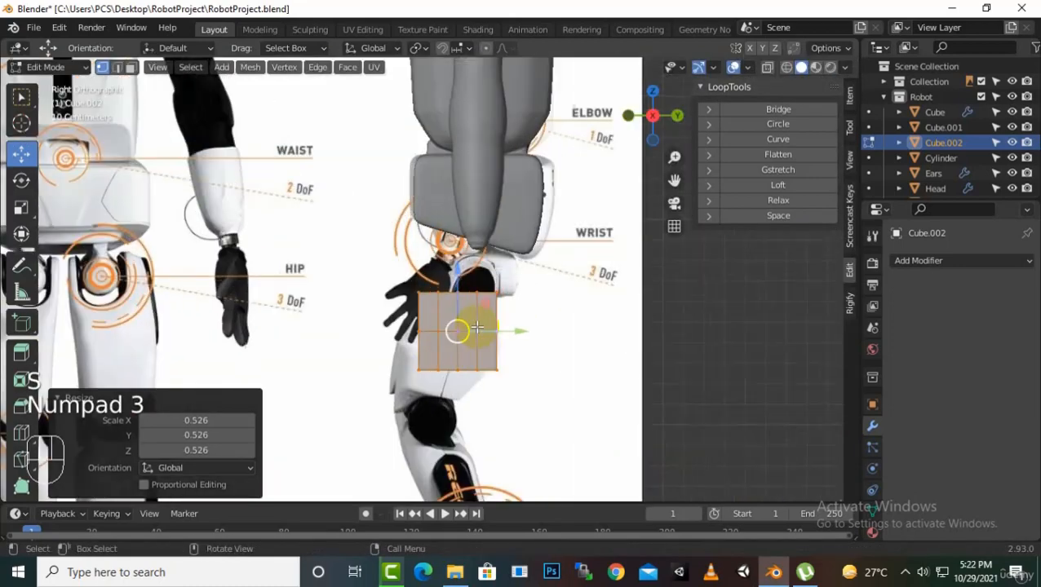
- Move the cube mesh over the side-view hand and shrink it to palm size with factors of about 0.549 and 0.721
left_click_drag(529, 356, 468, 371)
left_click_drag(439, 304, 439, 232)
scroll(500, 281, "up", 2)
left_click_drag(505, 301, 476, 302)
key("s")
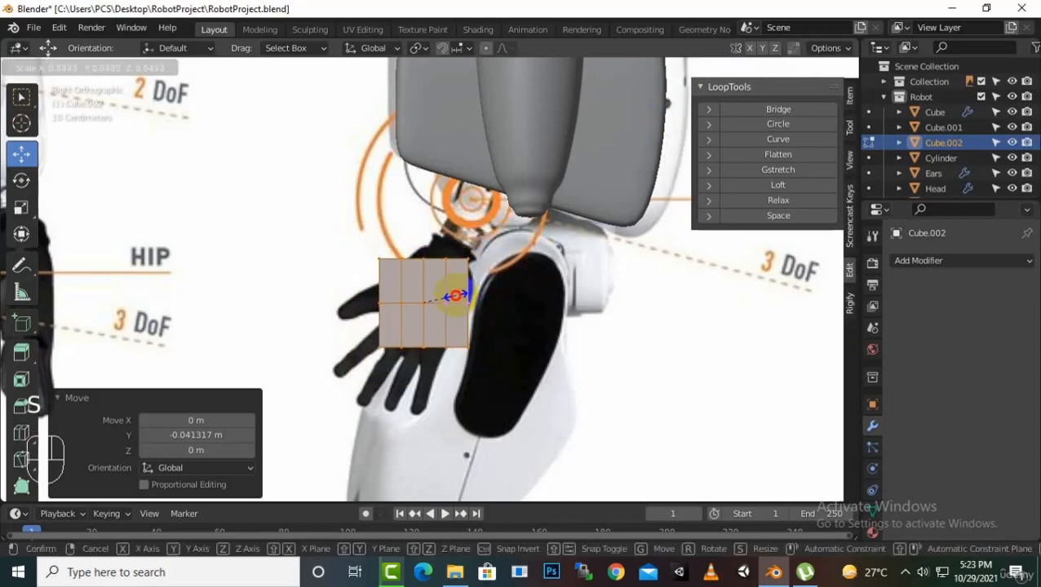
left_click(454, 292)
key("s")
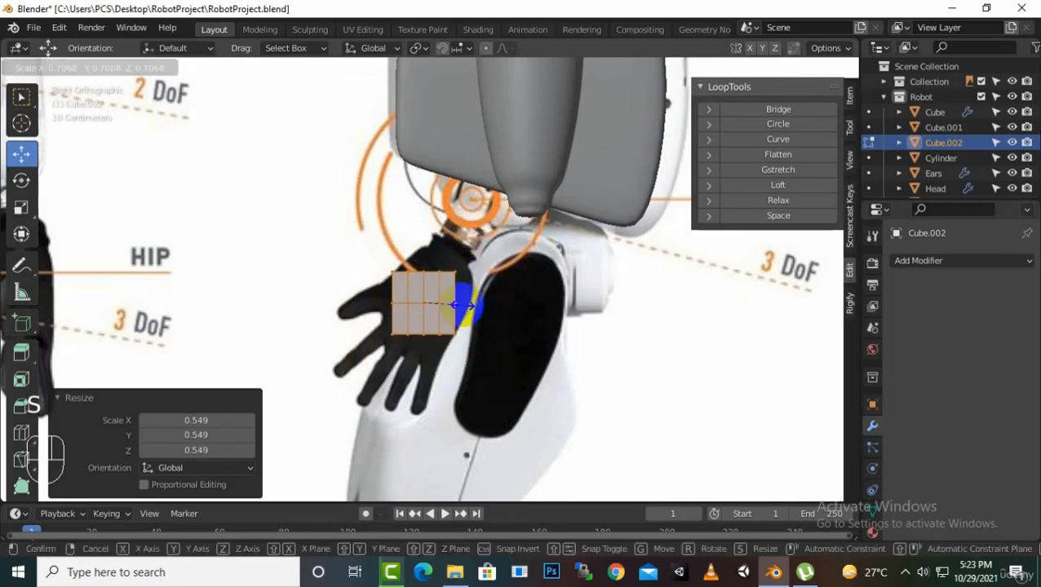
left_click(447, 305)
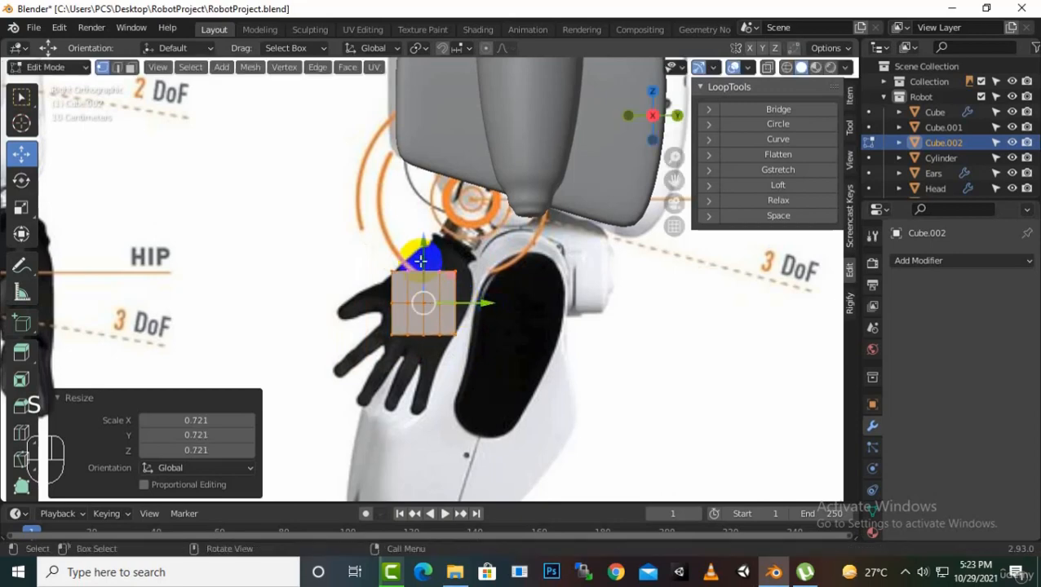
- Align the small cube with the upper palm by moving it about 0.072 m along Z and 0.029 m along Y
left_click_drag(422, 243, 420, 212)
key("g")
key("y")
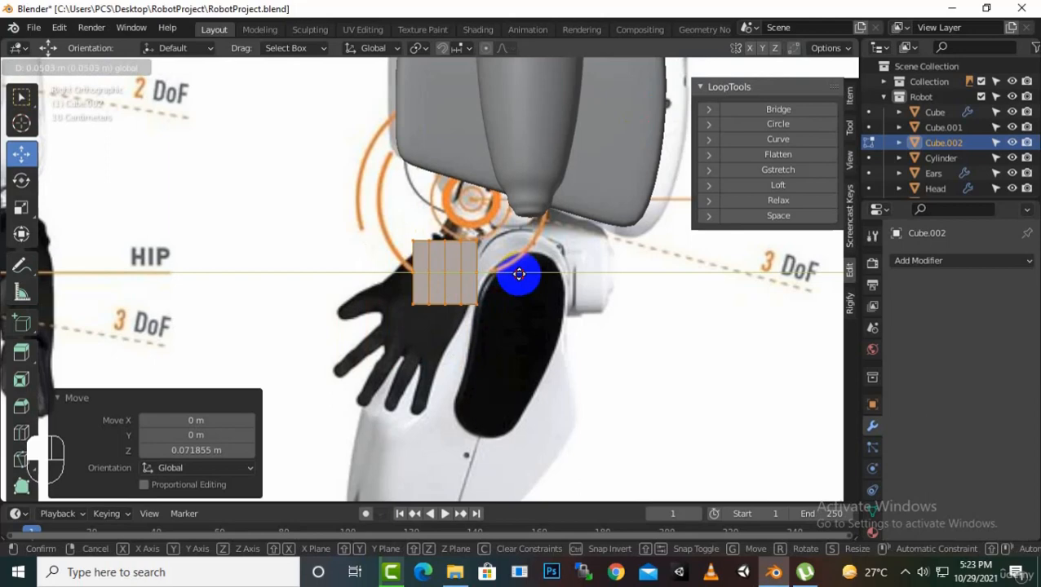
left_click(508, 274)
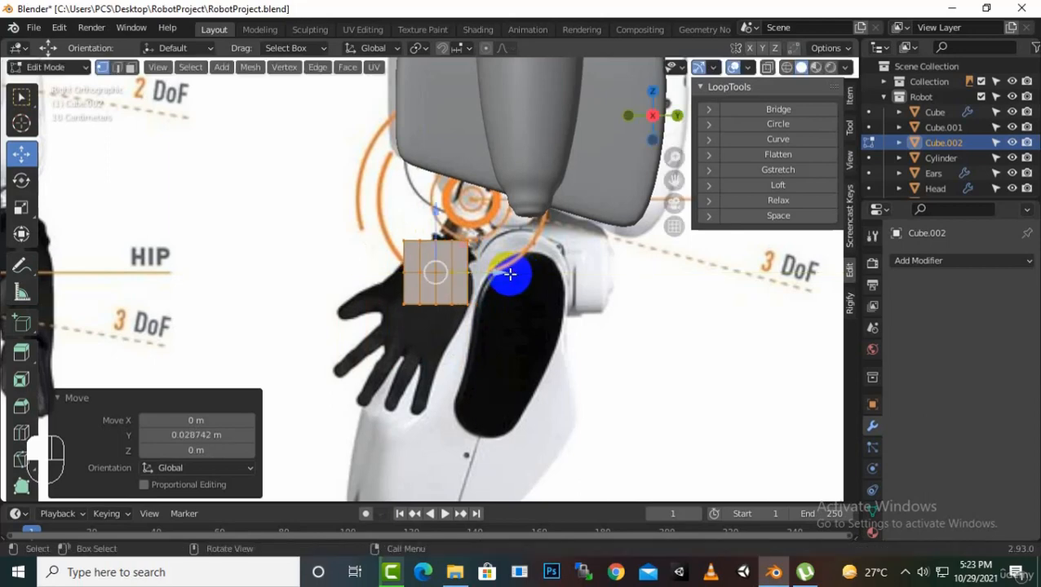
- Scale the cube's bottom vertex row by about 1.271 along Y and lower it about 0.046 m to follow the palm
left_click(393, 292)
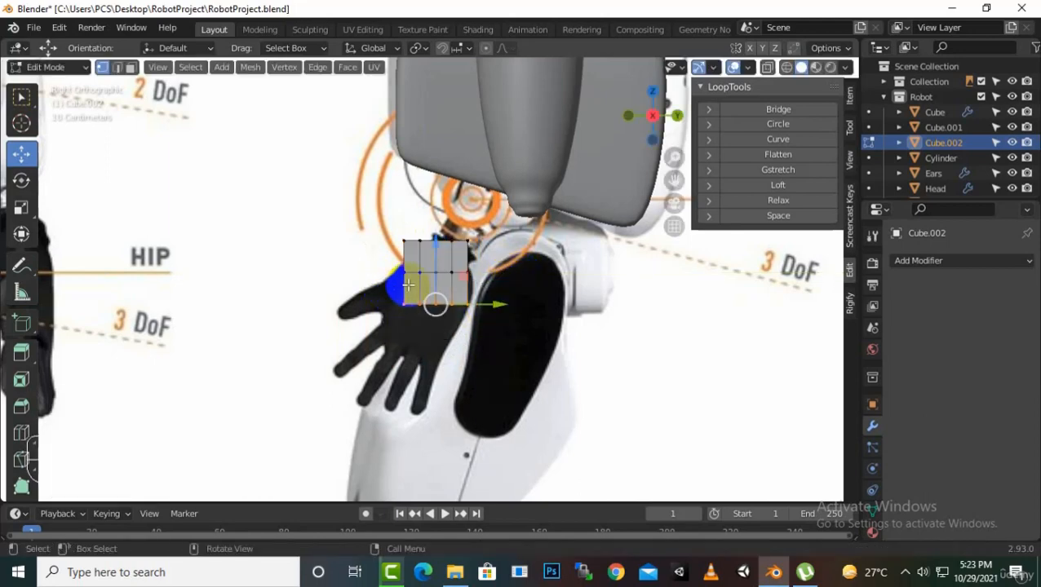
key("s")
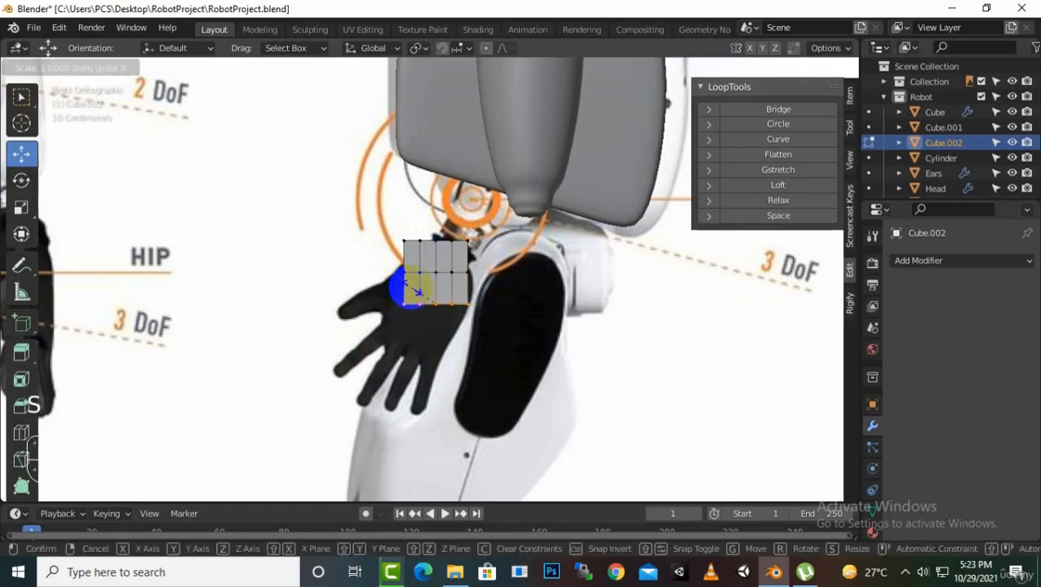
left_click(539, 275)
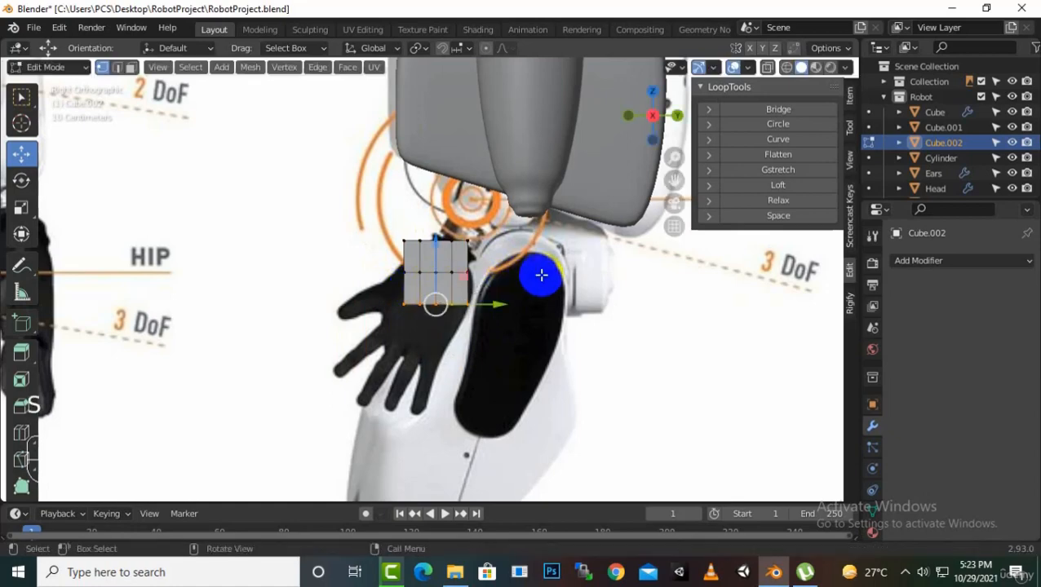
key("s")
key("y")
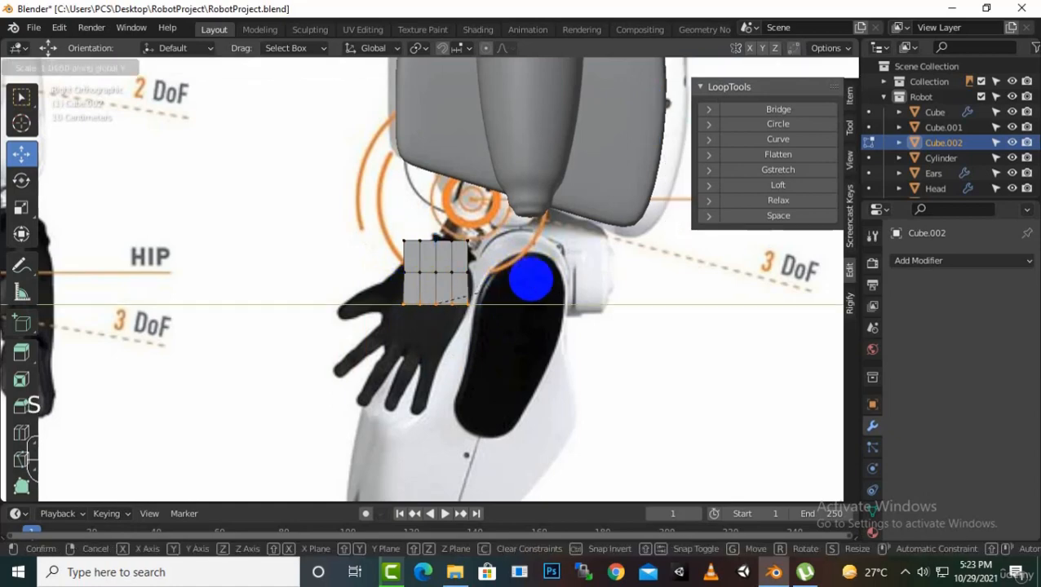
left_click(550, 281)
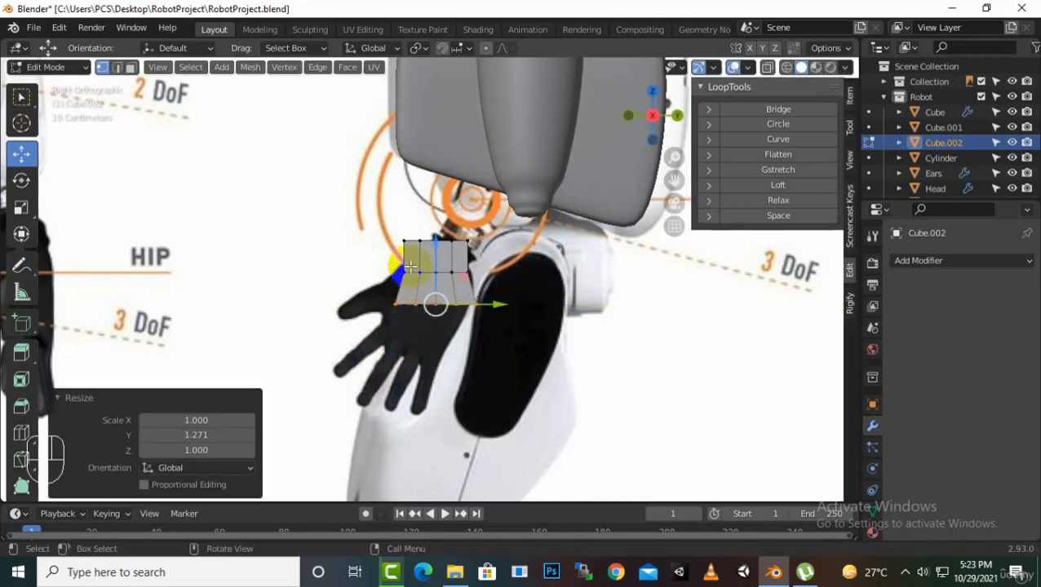
scroll(523, 292, "down", 2)
scroll(500, 312, "up", 3)
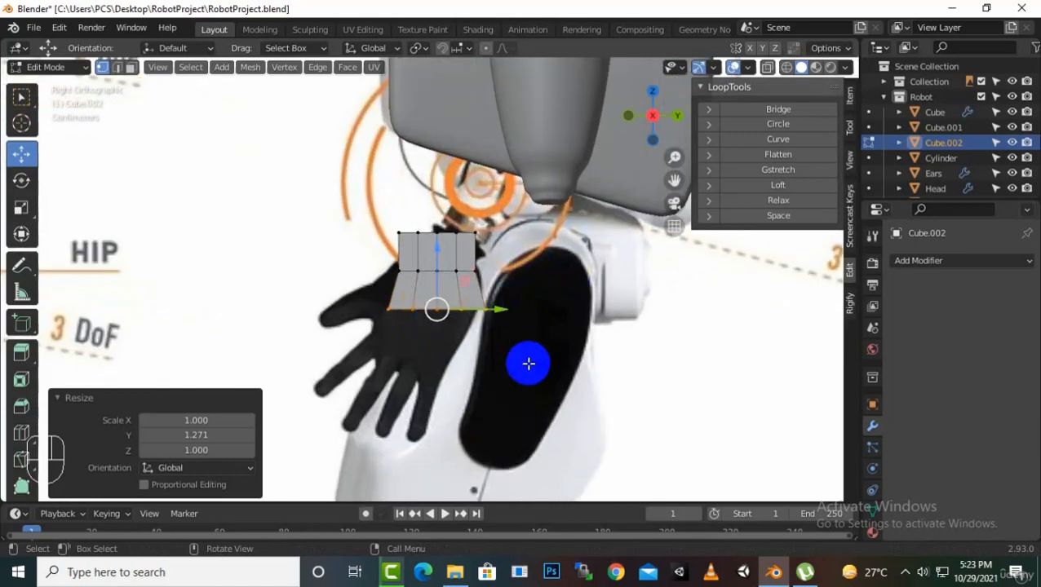
left_click_drag(433, 254, 451, 322)
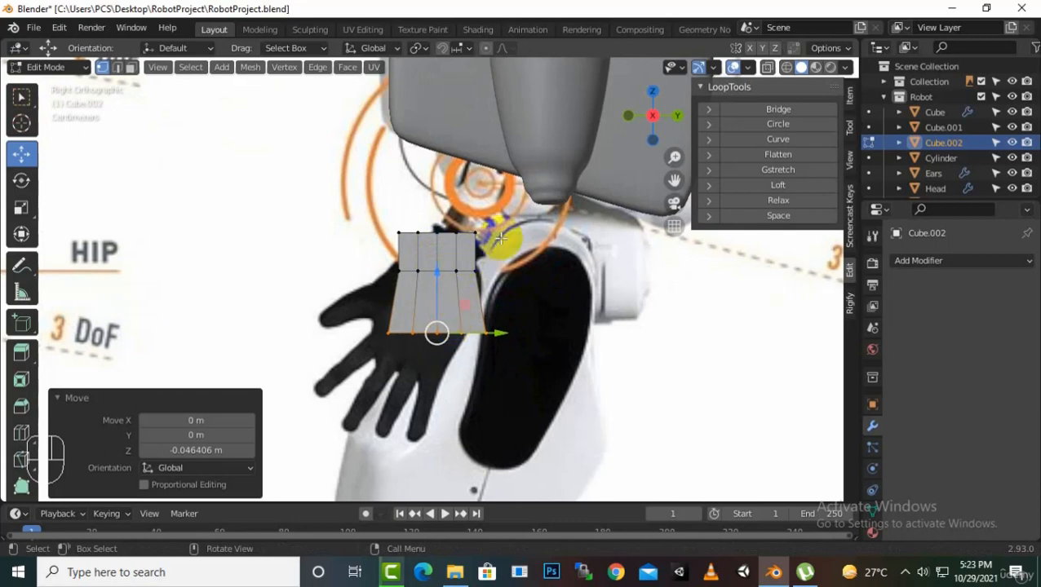
- Show the model in wireframe and undo the last lowering of the cube's bottom vertex row
left_click_drag(488, 265, 377, 289)
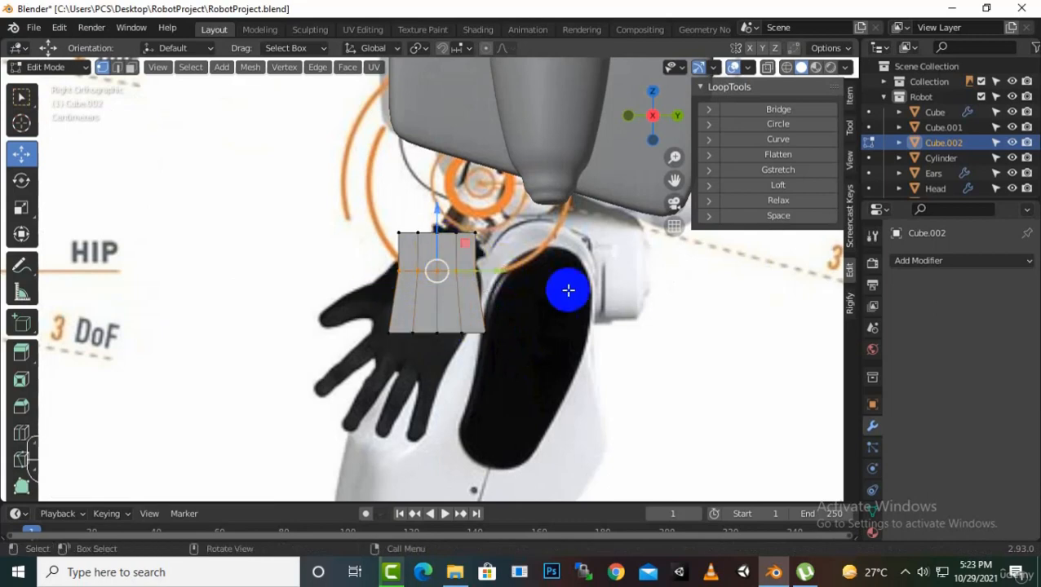
left_click(779, 109)
left_click(786, 68)
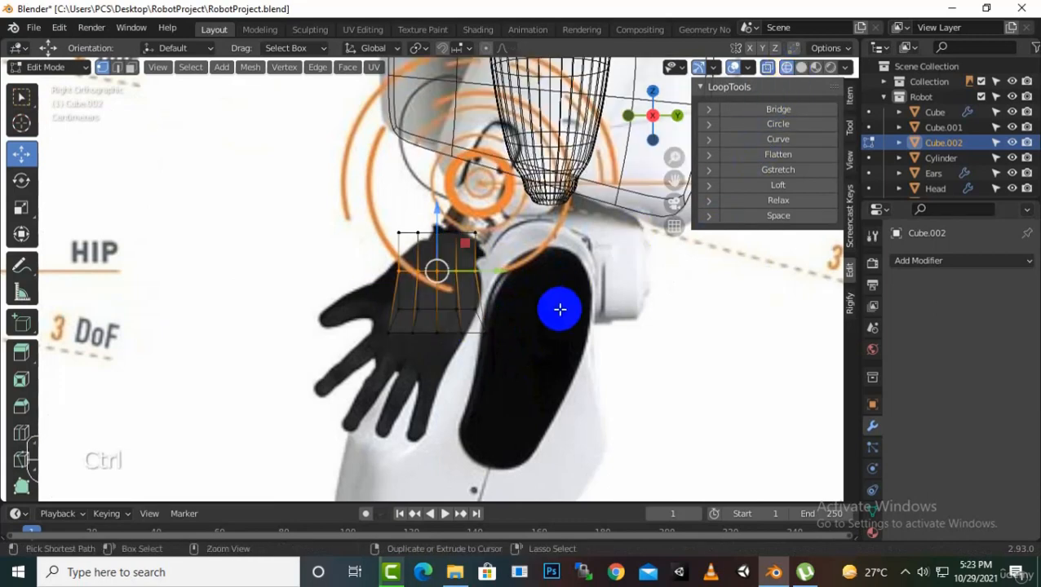
key("ctrl+z")
key("ctrl+z")
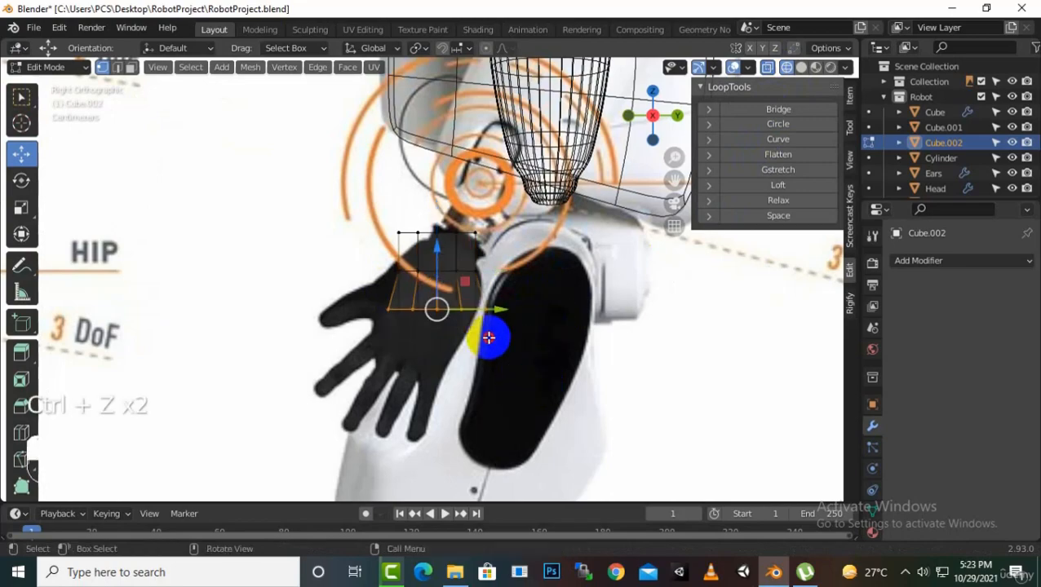
- Inspect the bottom vertex row in wireframe, undo its Y scaling, and return to the side view of the hand
left_click_drag(540, 382, 370, 292)
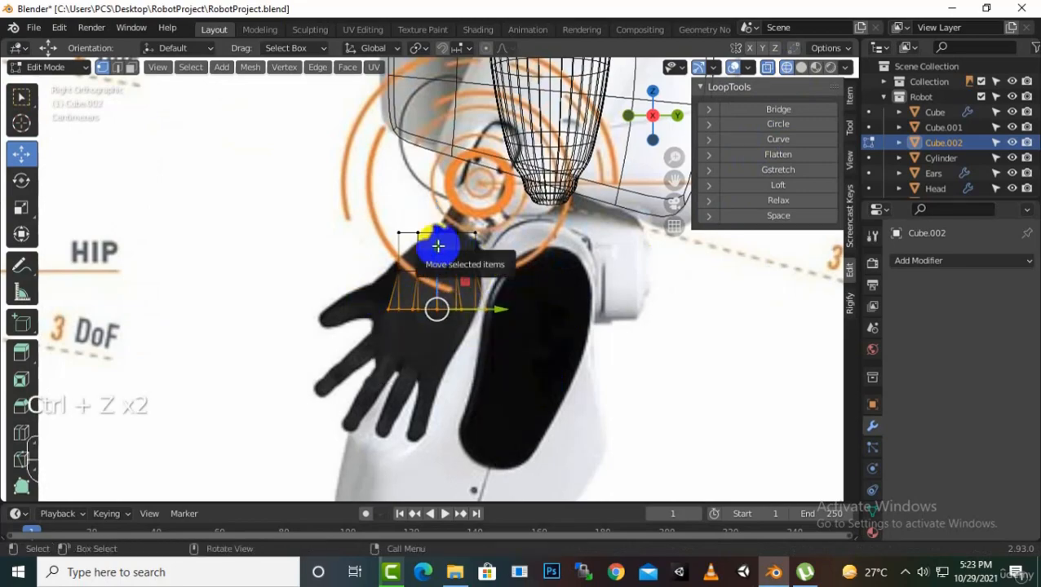
middle_click_drag(505, 343, 622, 353)
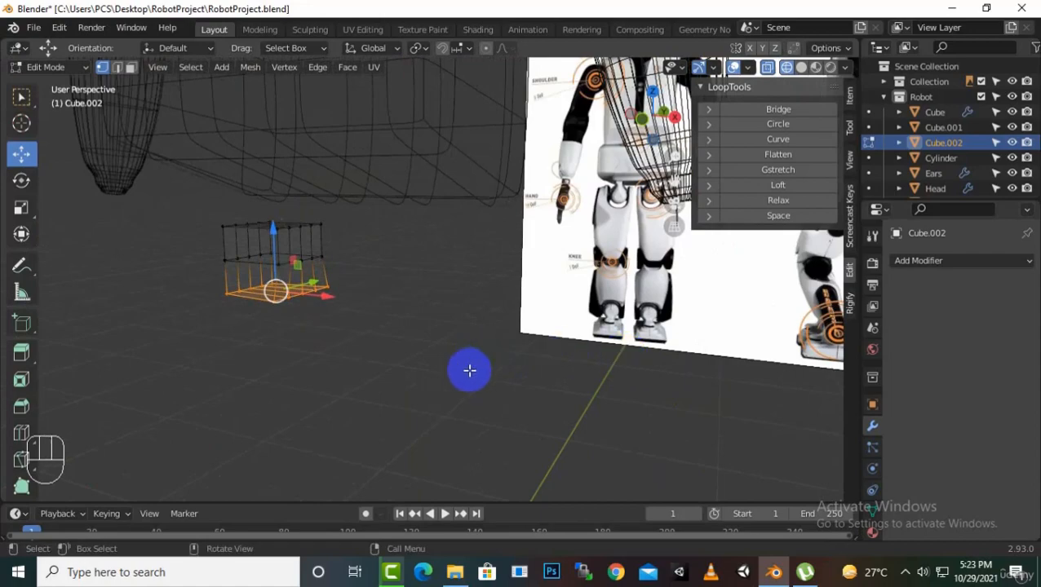
middle_click_drag(469, 372, 211, 372)
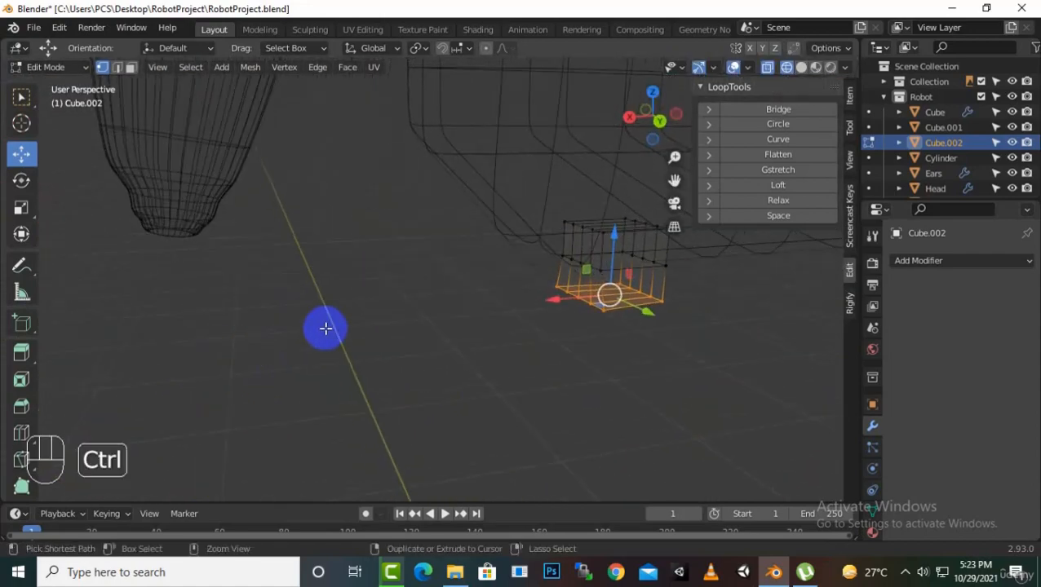
key("ctrl+z")
key("ctrl+z")
middle_click_drag(422, 367, 528, 337)
key("KP_1")
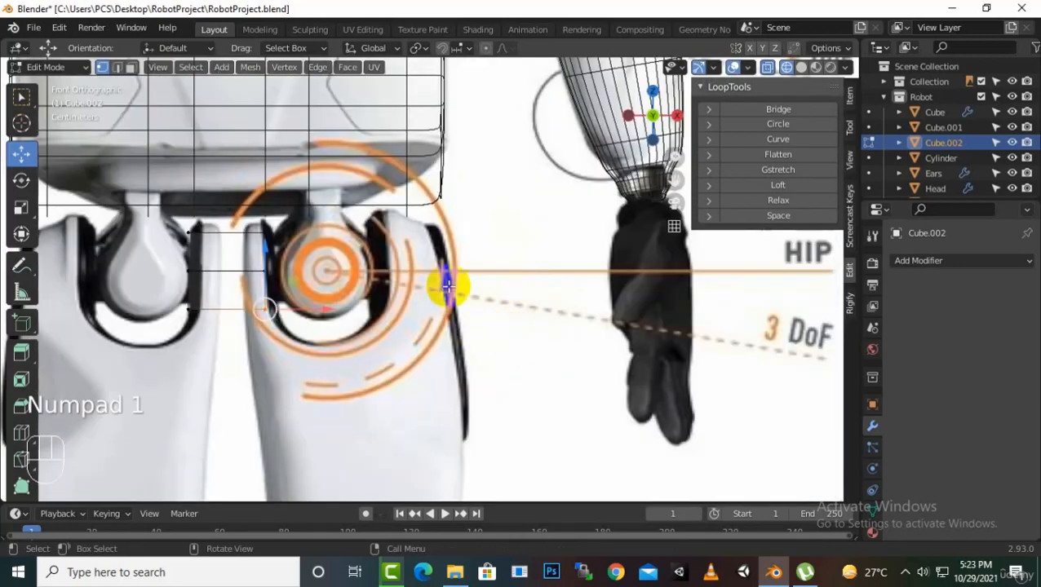
scroll(454, 297, "down", 5)
scroll(456, 301, "down", 3)
key("KP_3")
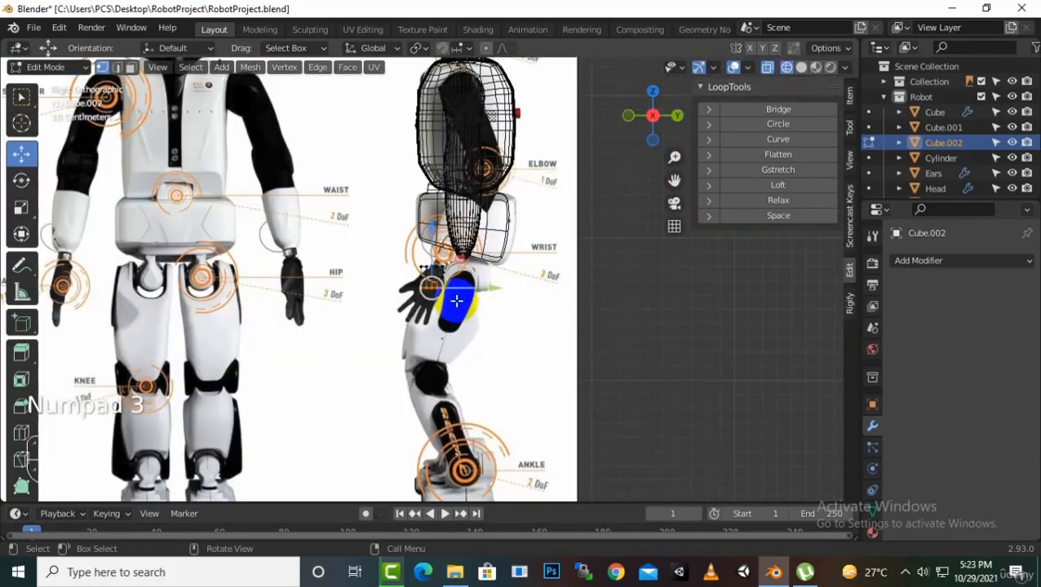
scroll(472, 344, "up", 5)
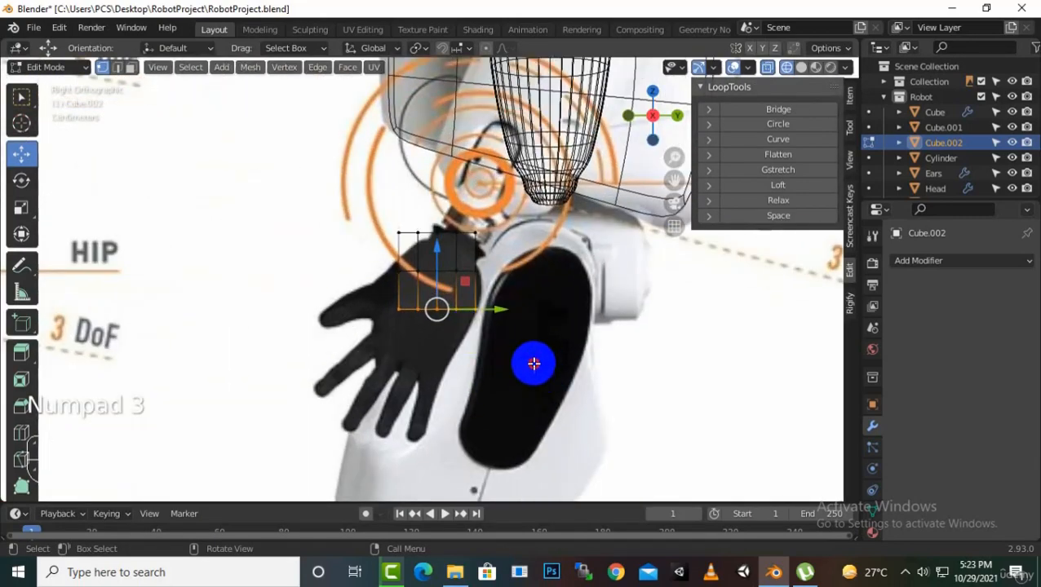
- Move the middle and bottom vertex rows down the palm, and scale the bottom row by about 1.236 along Y
left_click_drag(490, 368, 375, 240)
left_click_drag(437, 232, 435, 264)
left_click_drag(520, 385, 379, 333)
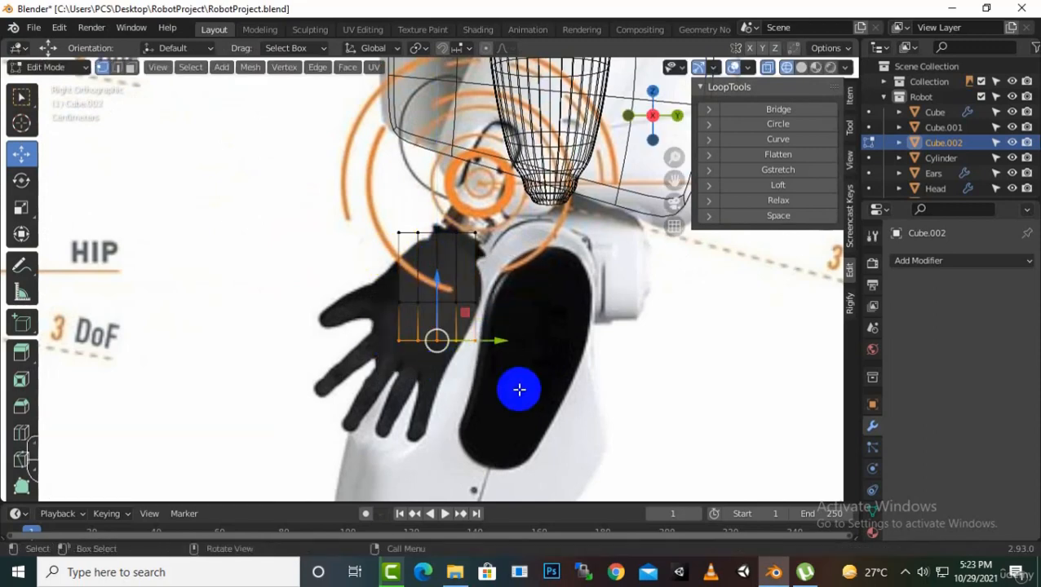
key("s")
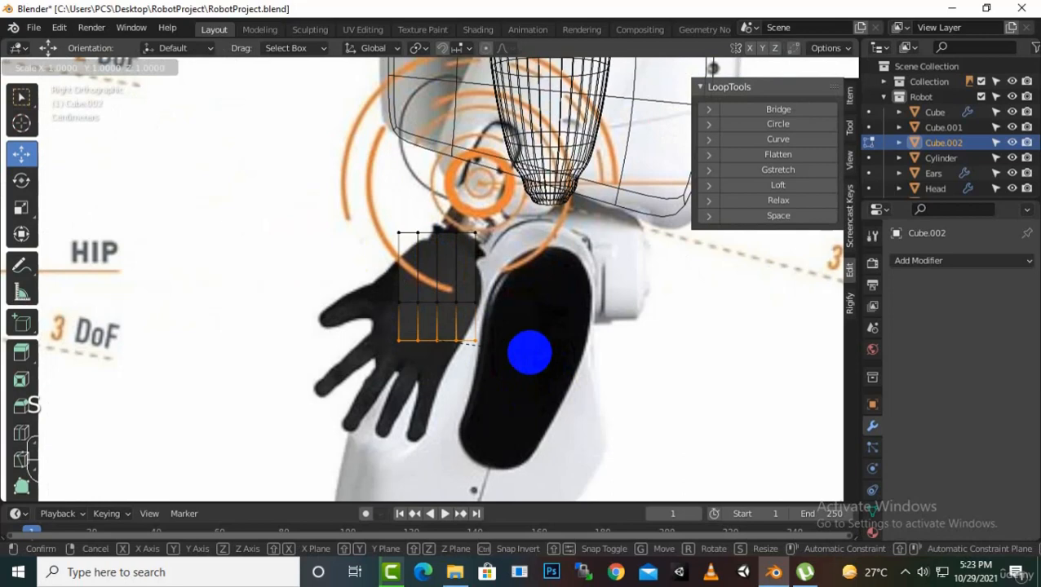
key("y")
left_click(552, 353)
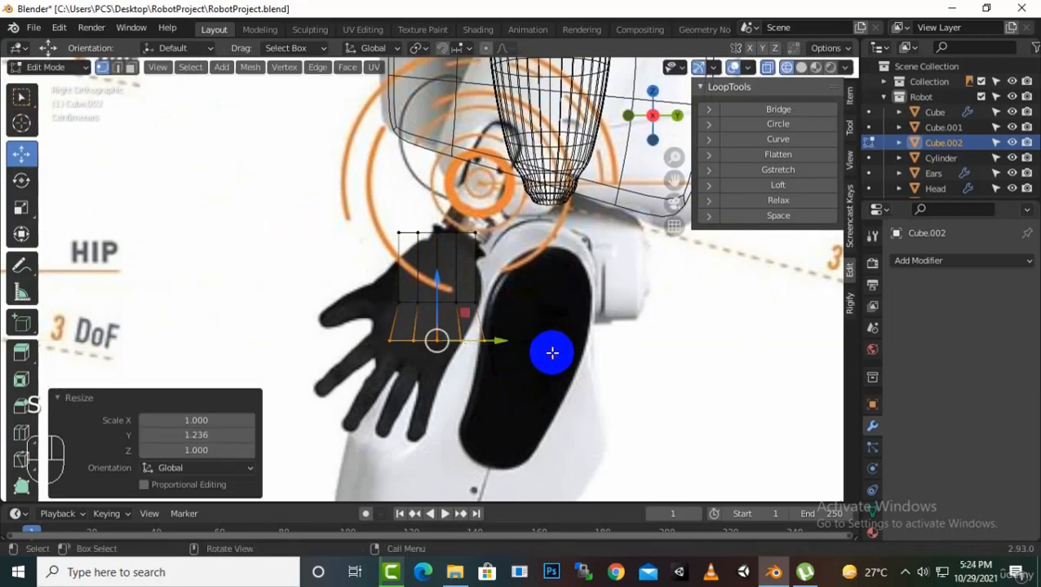
- Raise the middle vertex row of the palm mesh by about 0.019 m along Z
left_click_drag(535, 285, 384, 319)
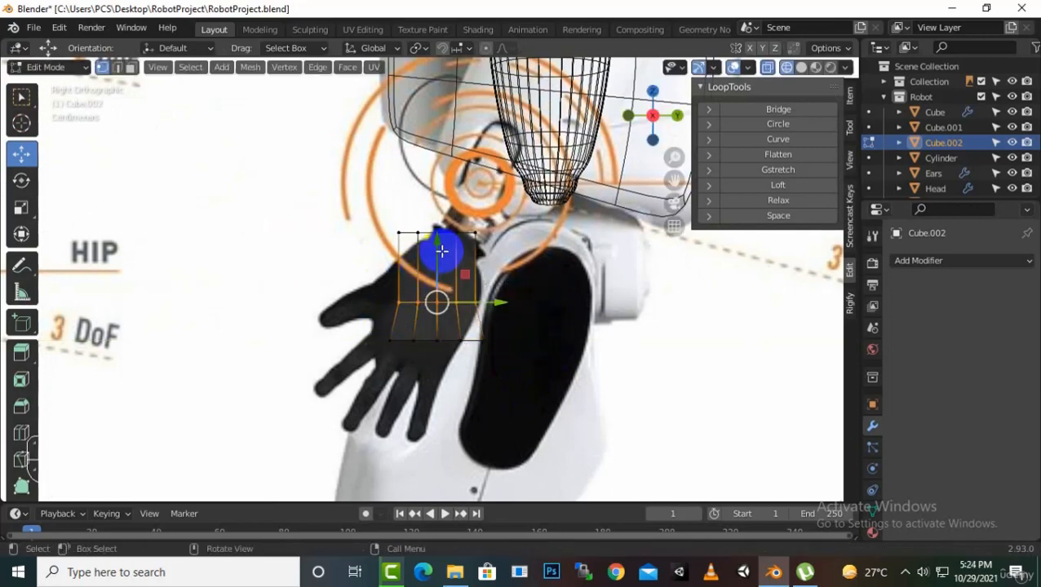
left_click_drag(440, 238, 441, 233)
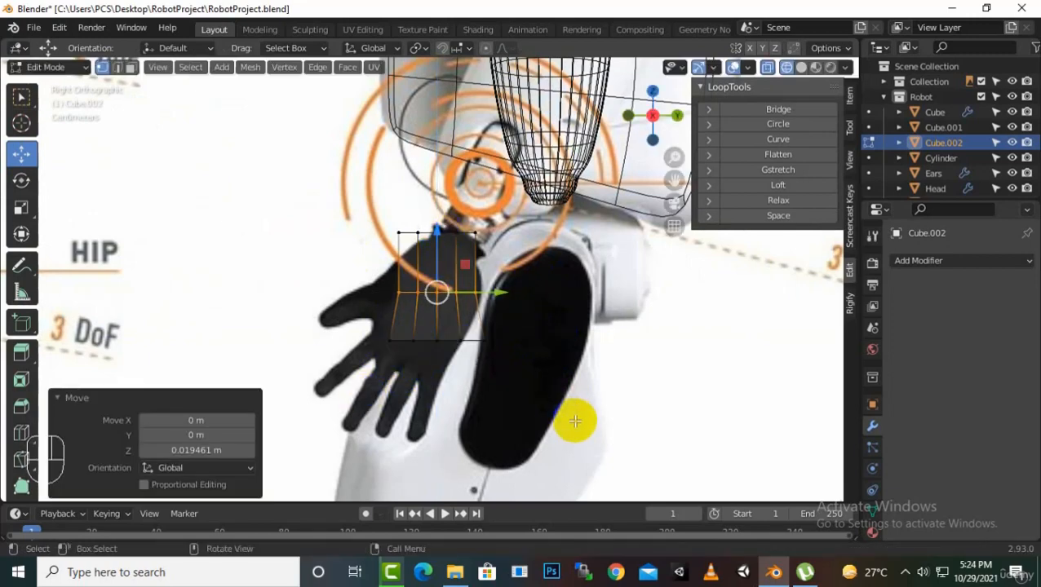
- Try to rotate the whole palm mesh by about 26.5° in the side view to follow the hand's tilt
key("a")
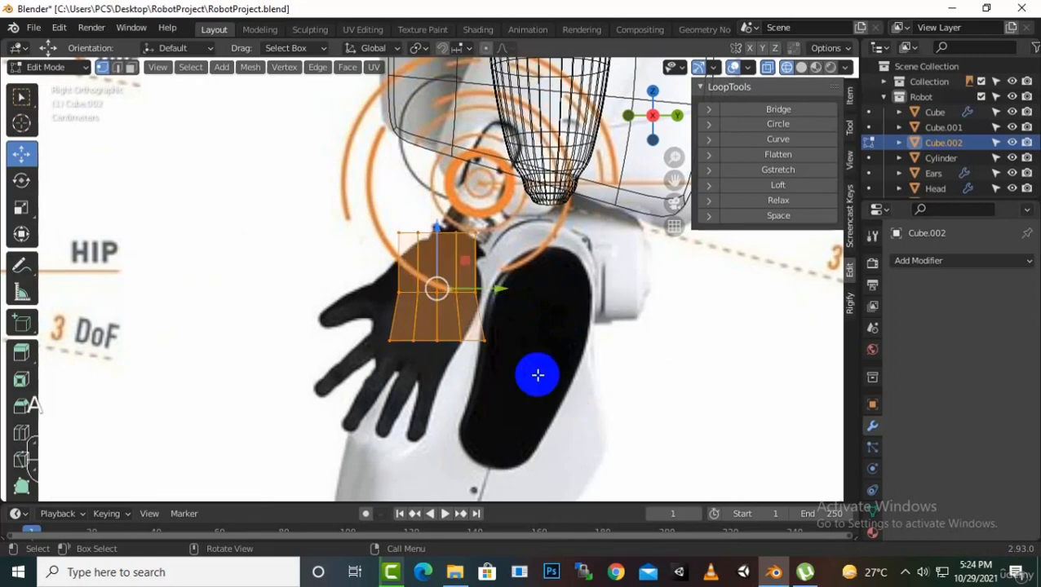
left_click(22, 179)
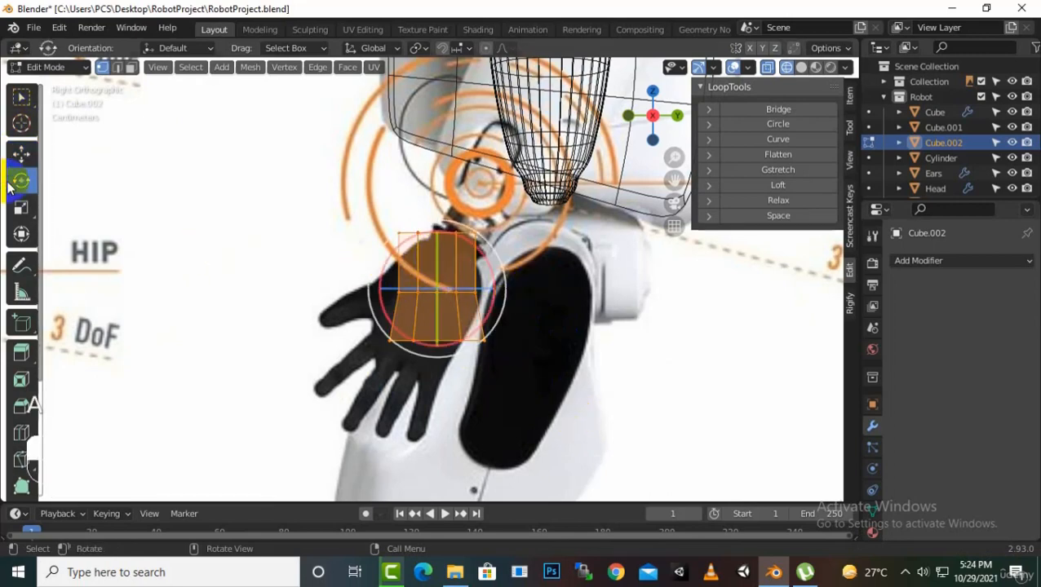
left_click_drag(487, 246, 557, 279)
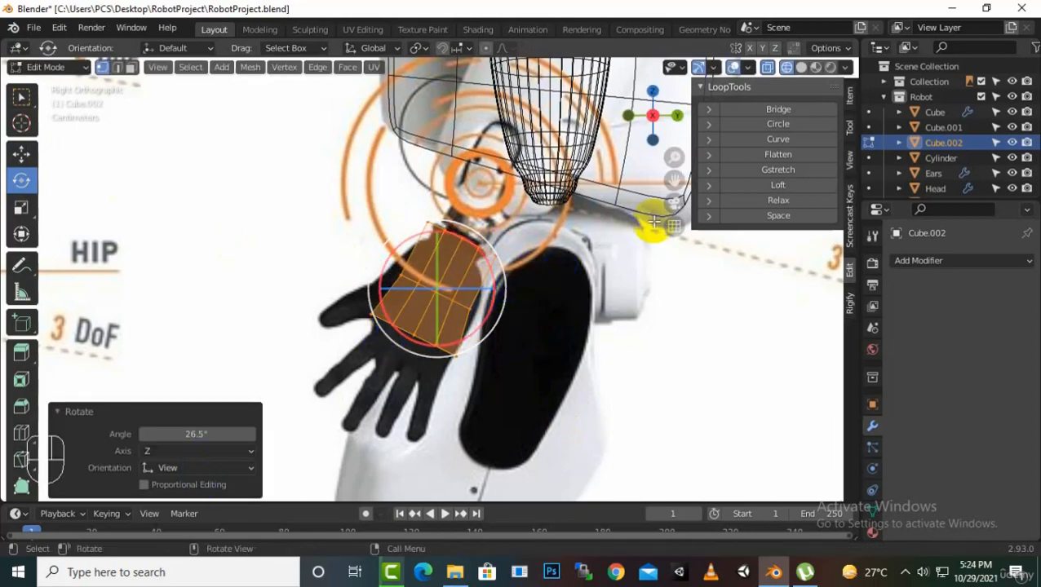
left_click_drag(676, 180, 675, 175)
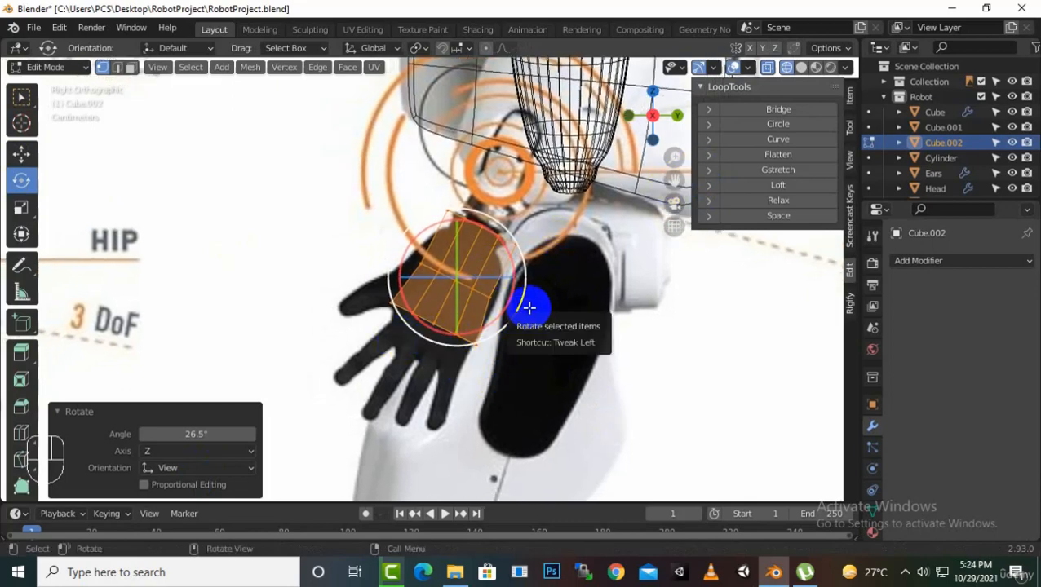
key("ctrl+z")
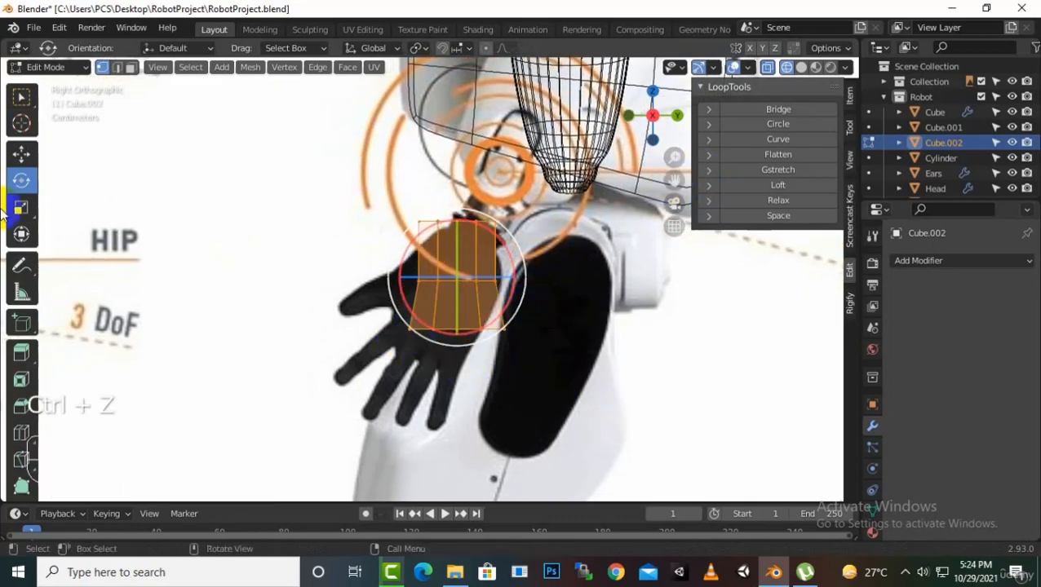
- Lower the bottom vertex row by about 0.033 m along Z and return the viewport to solid shading
left_click(22, 152)
left_click_drag(545, 378, 404, 318)
left_click_drag(460, 269, 459, 287)
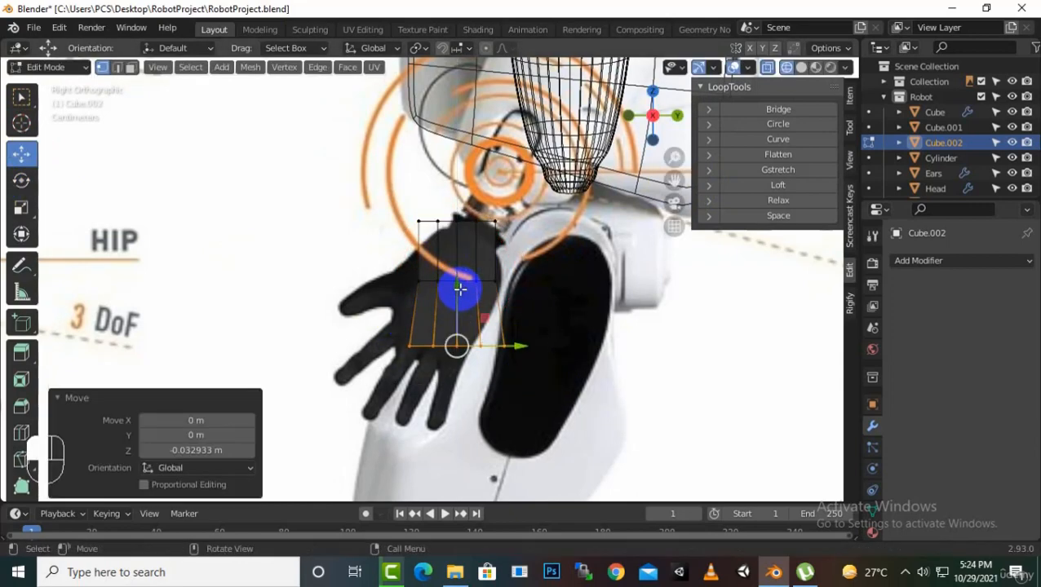
scroll(494, 372, "up", 1)
left_click(801, 67)
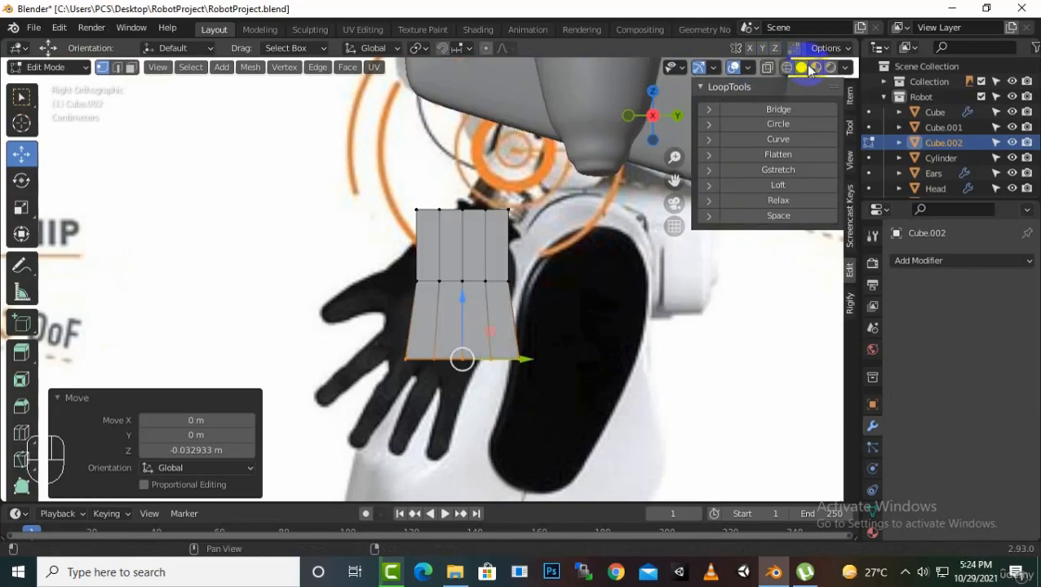
- Thin the whole palm mesh by scaling it by about 0.383 along X
mouse_move(593, 344)
middle_mouse_down()
mouse_move(594, 253)
mouse_move(593, 278)
mouse_move(539, 387)
mouse_move(511, 395)
mouse_move(512, 427)
mouse_move(569, 488)
mouse_move(643, 492)
middle_mouse_up()
key("s")
key("x")
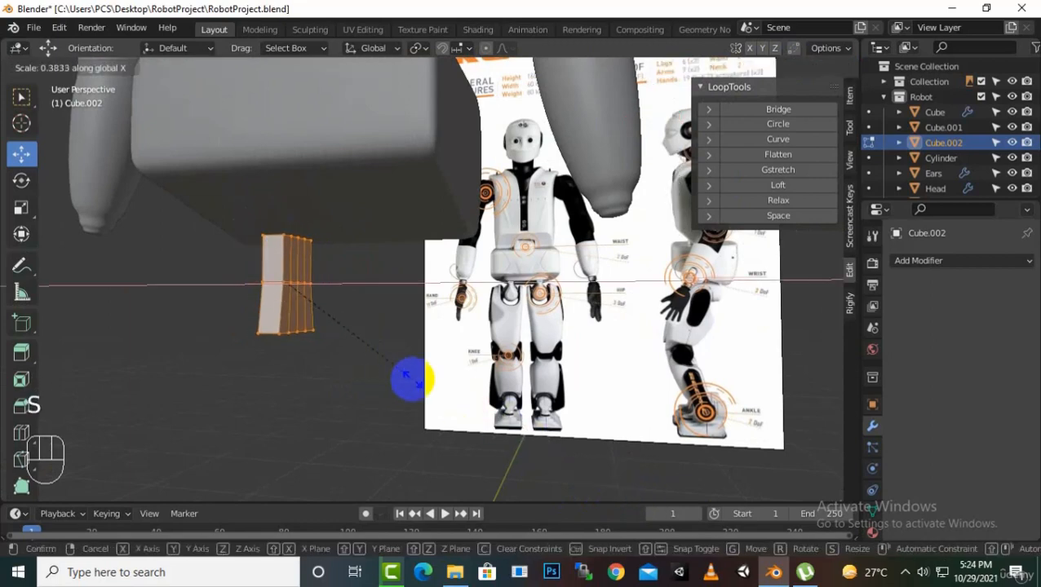
left_click(412, 380)
- In face selection mode, extrude the palm's bottom face nearest the thumb side downward by about 0.006 m for a finger base
middle_click_drag(381, 389, 499, 341)
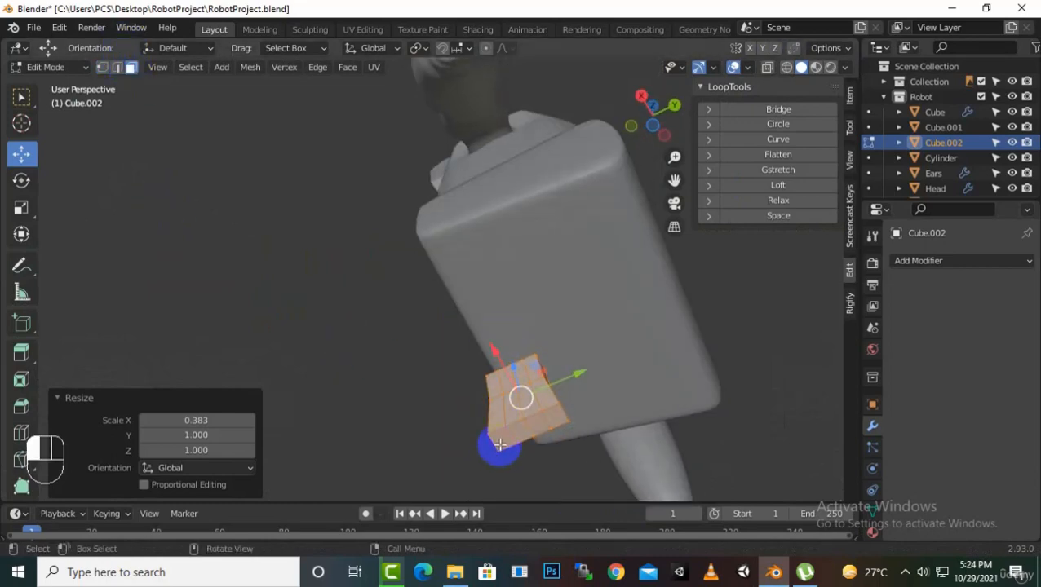
middle_click_drag(499, 445, 653, 482)
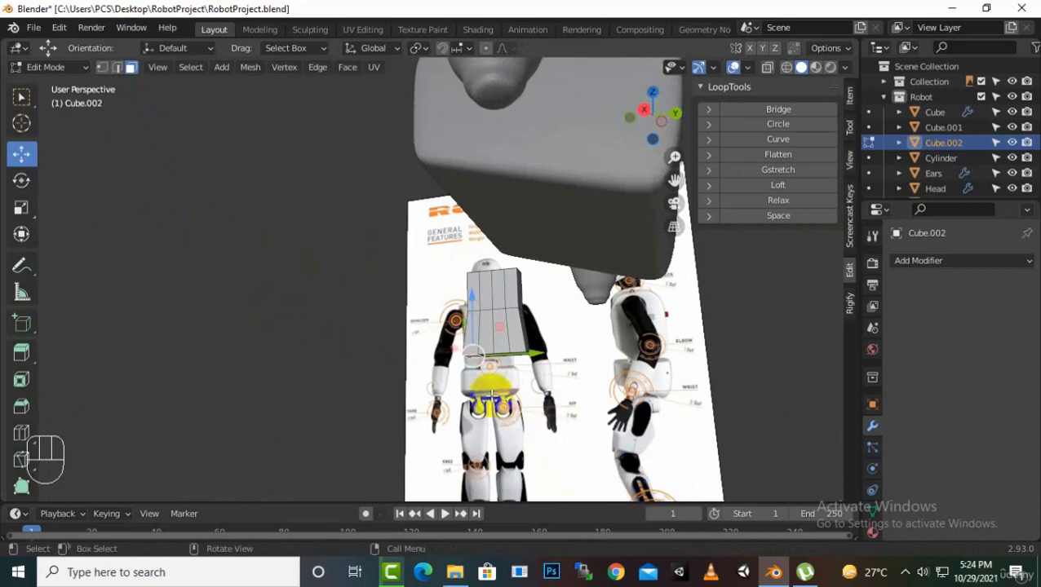
middle_click_drag(492, 395, 496, 397)
key("e")
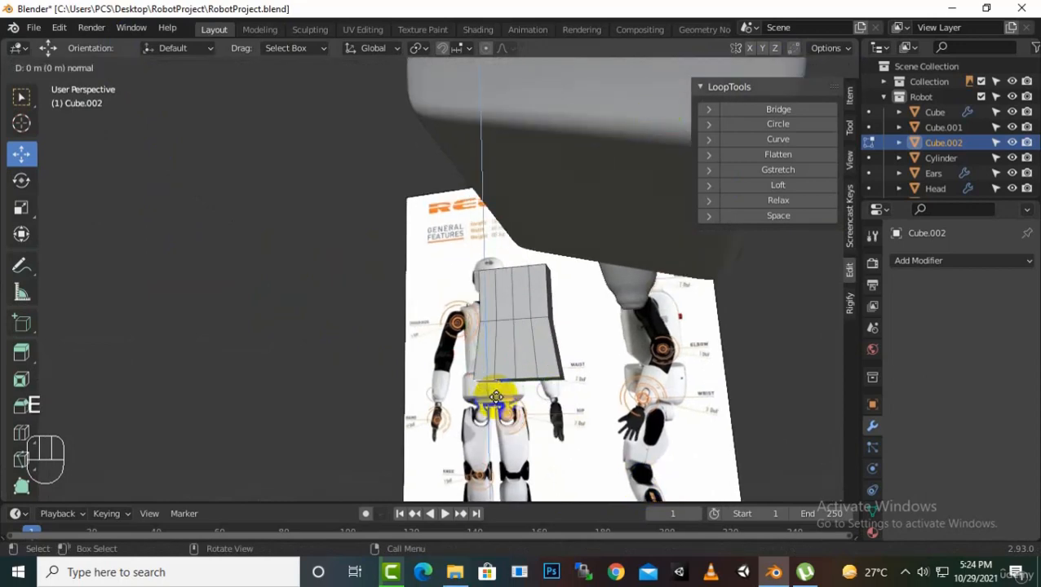
left_click(495, 388)
middle_click_drag(495, 388, 504, 351)
scroll(518, 365, "down", 2)
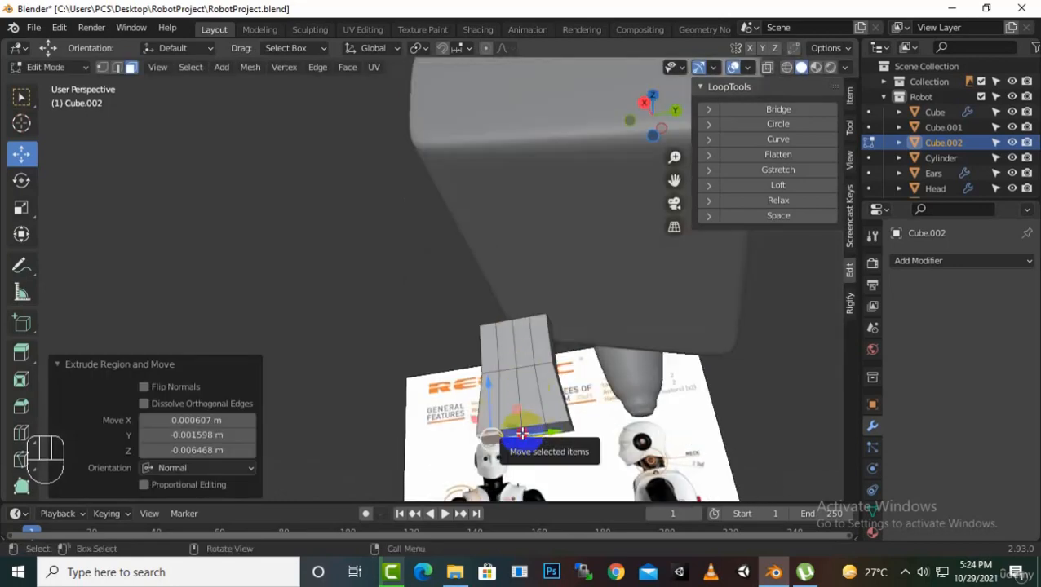
- Extrude the palm's other three bottom faces downward one by one, the second and fourth by about 0.005 m
left_click(523, 436)
key("e")
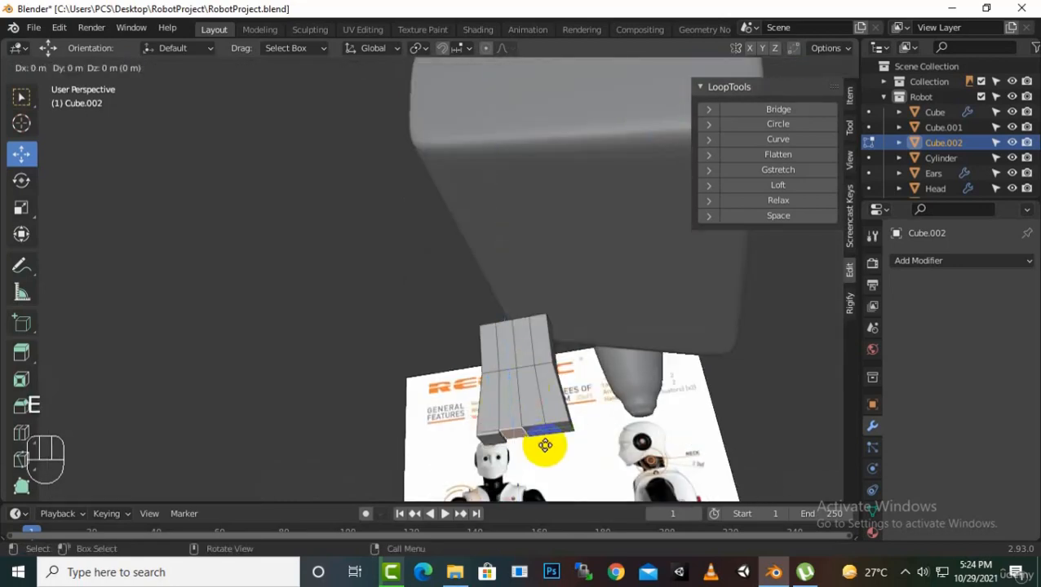
left_click(544, 448)
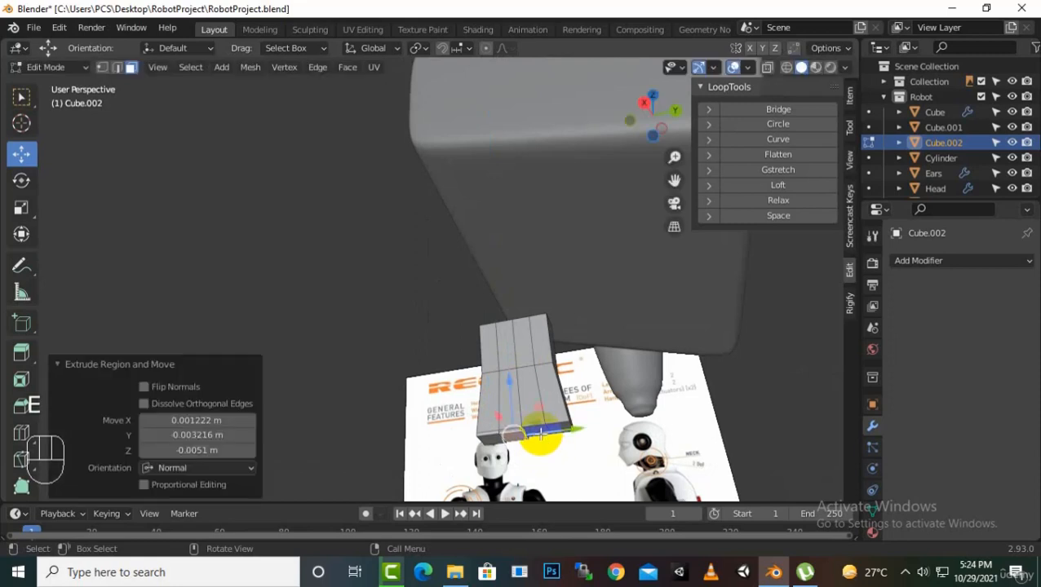
left_click(539, 434)
left_click_drag(539, 432, 541, 441)
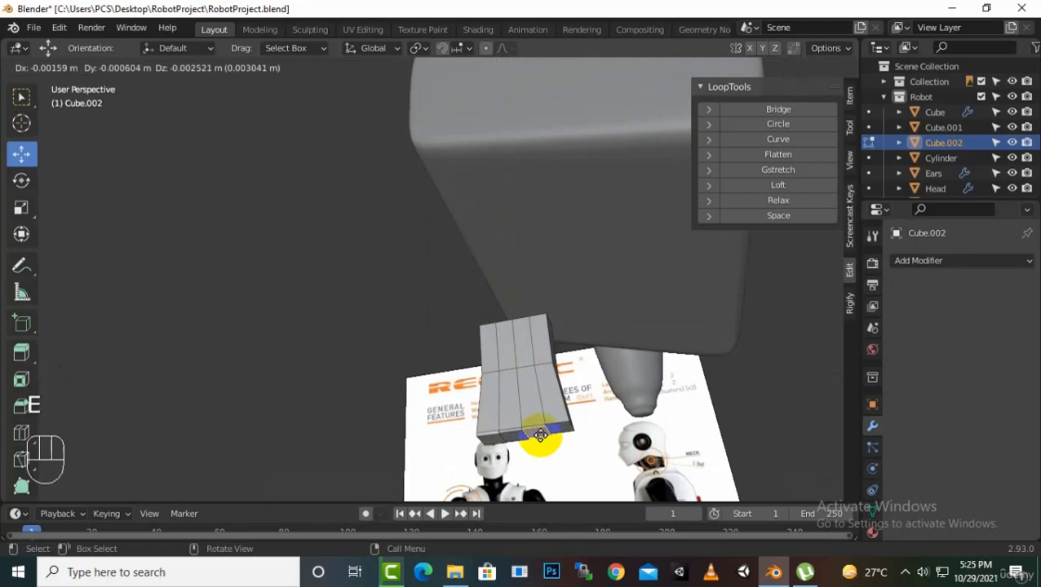
left_click(540, 434)
left_click(558, 430)
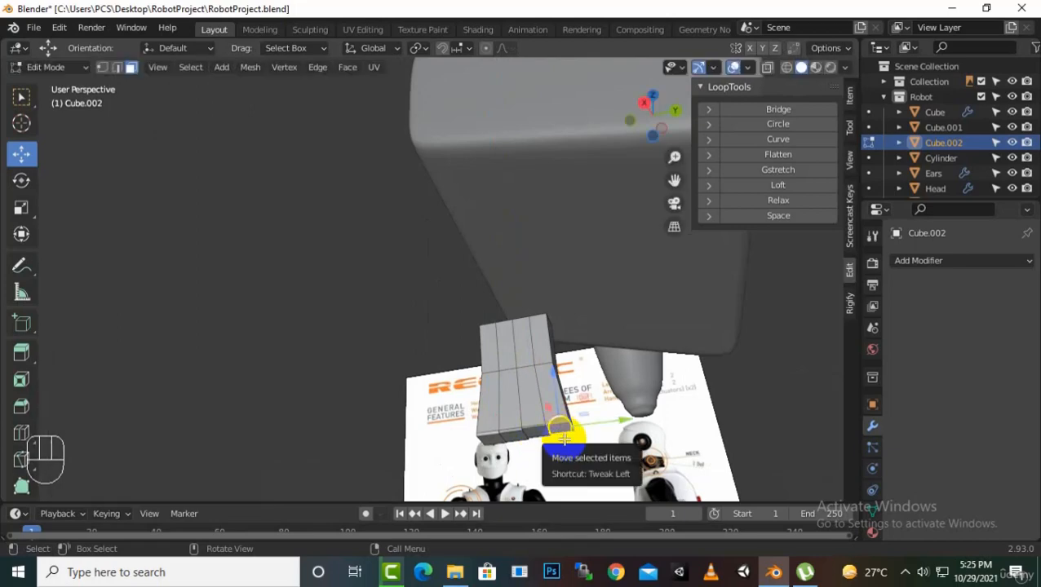
key("e")
left_click(562, 437)
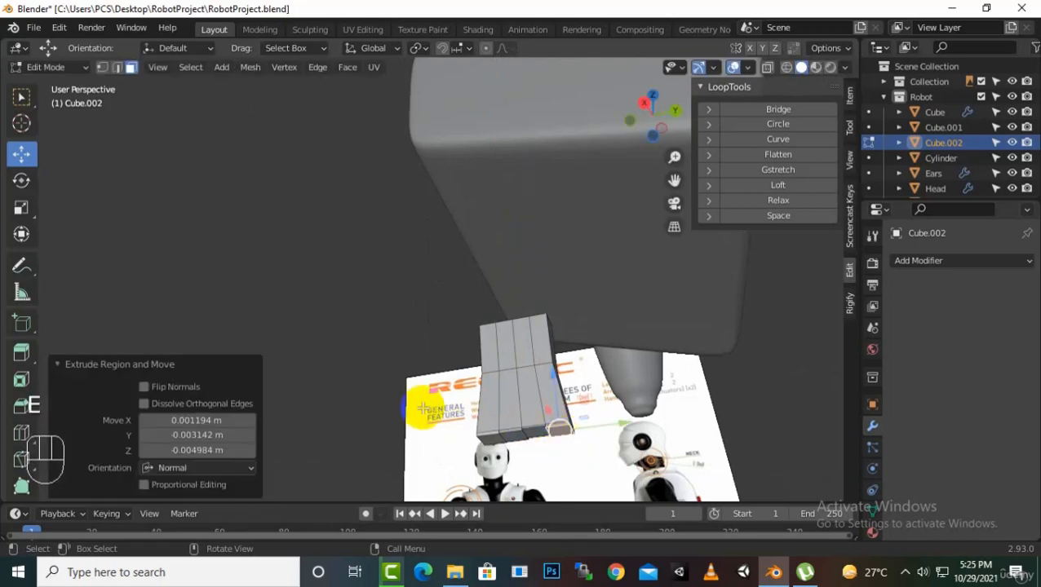
- Select the upper side face on the palm's thumb side
middle_click_drag(423, 410, 504, 441)
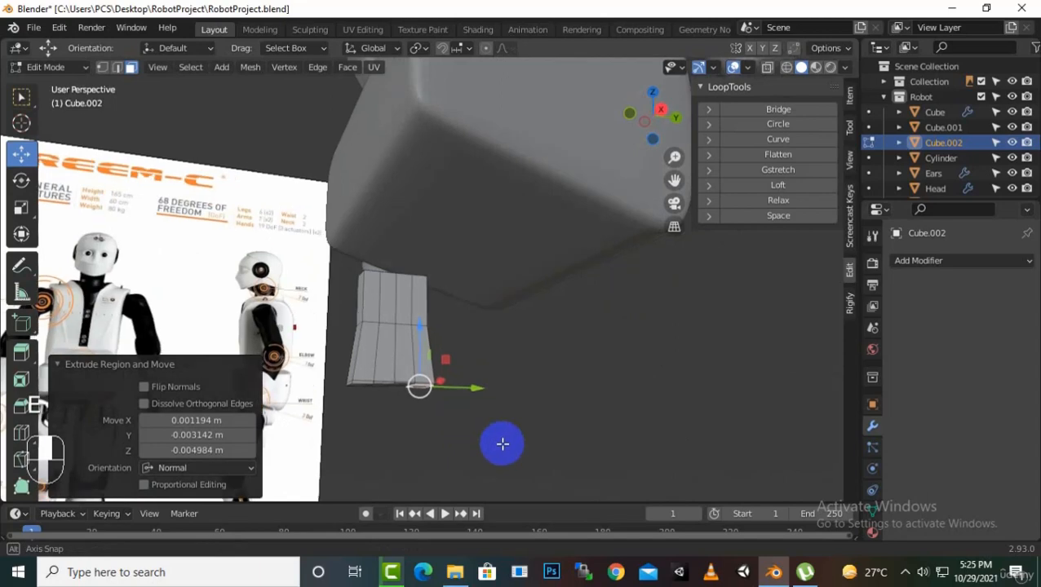
left_click(356, 305)
middle_click_drag(357, 305, 402, 343)
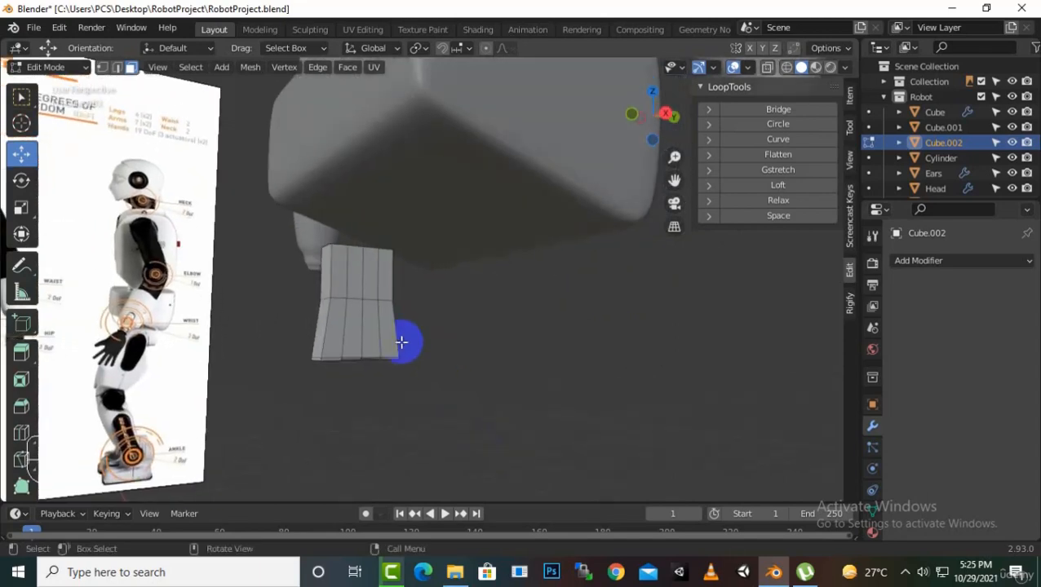
left_click(326, 287)
middle_click_drag(369, 313, 309, 336)
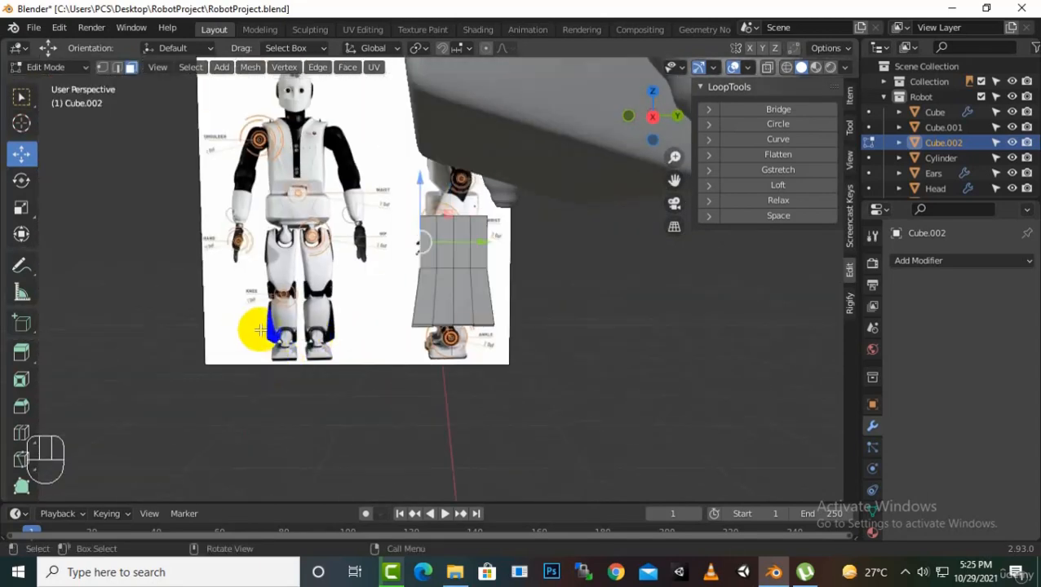
key("e")
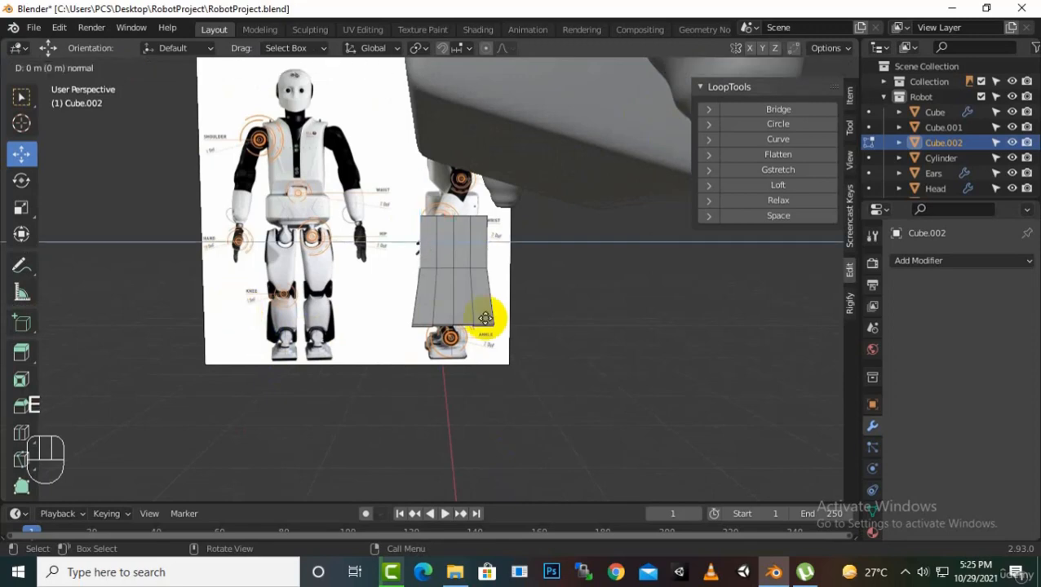
key("y")
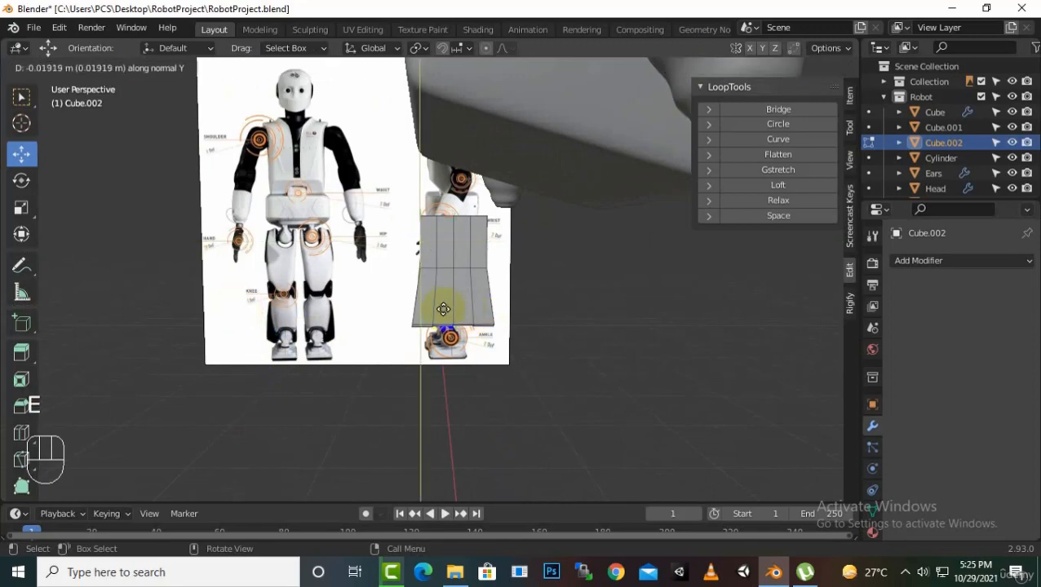
right_click(429, 306)
key("ctrl")
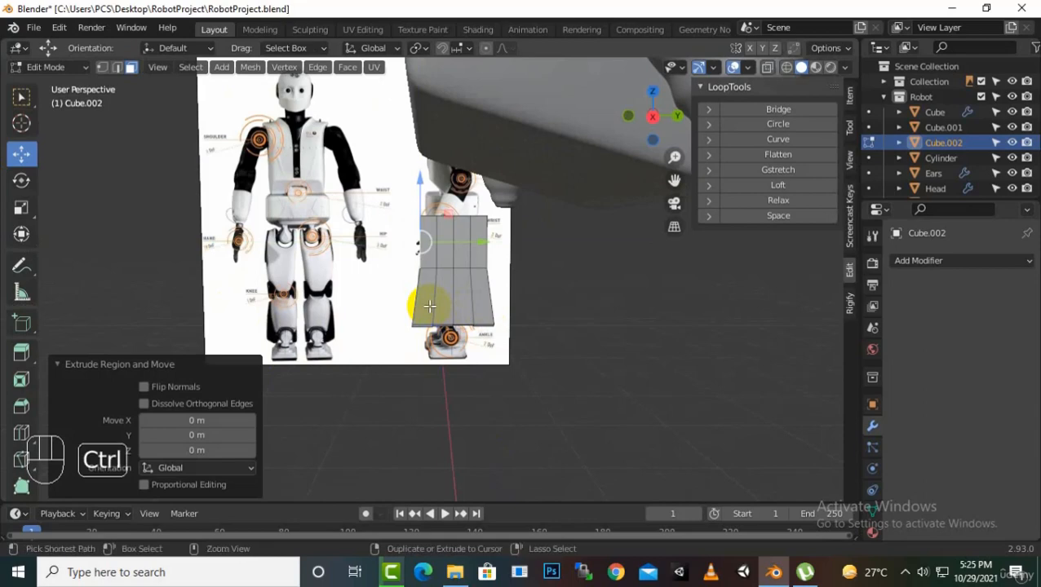
key("ctrl+z")
- Extrude the palm's upper side face outward by about 0.068 m along negative Y to form the thumb base
middle_click_drag(429, 306, 557, 349)
key("e")
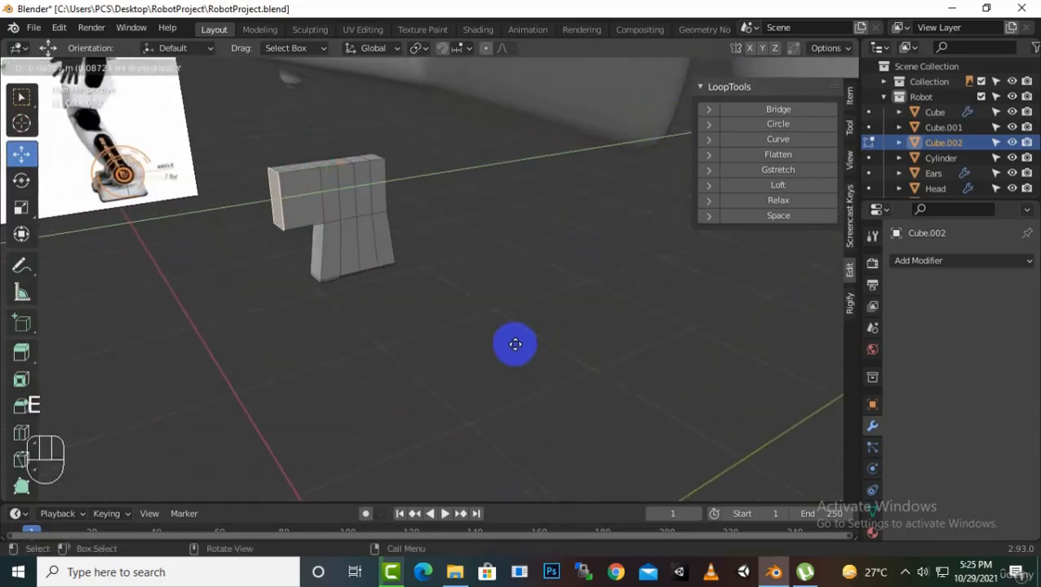
left_click(523, 343)
- Rotate the thumb base's outer face by about 21.9° as seen from the side
middle_click_drag(523, 343, 491, 317)
scroll(393, 279, "up", 2)
scroll(331, 220, "up", 1)
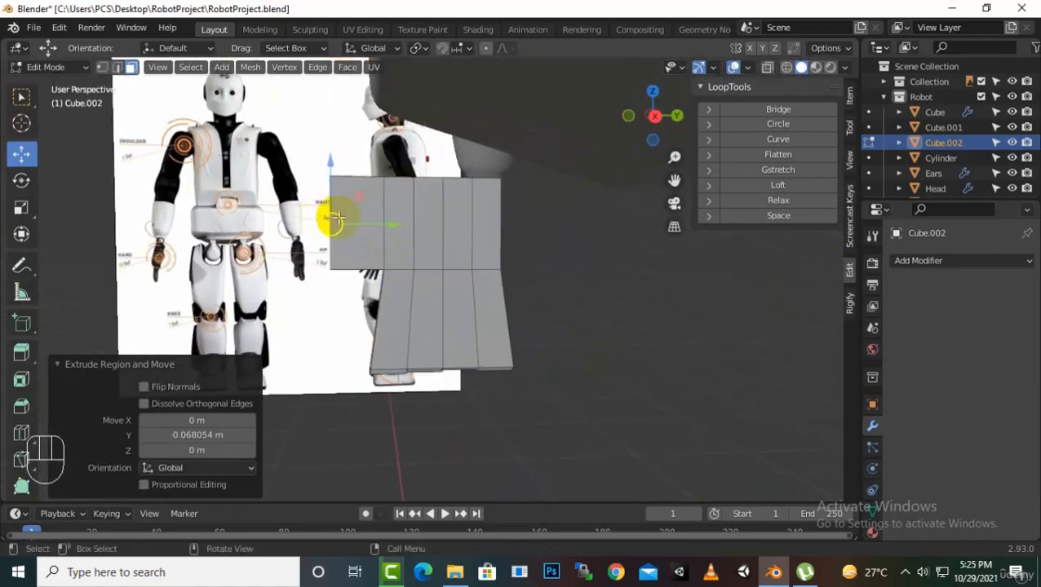
key("r")
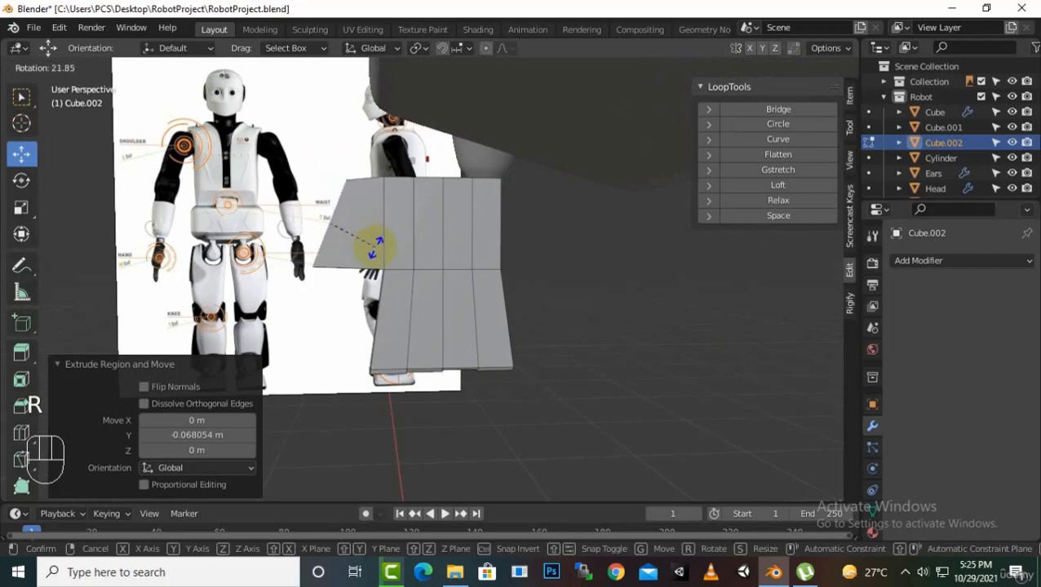
left_click(377, 244)
- Extrude the thumb base's underside about 0.02 m downward and shift the new face about 0.02 m along negative Y
middle_click_drag(408, 225, 292, 467)
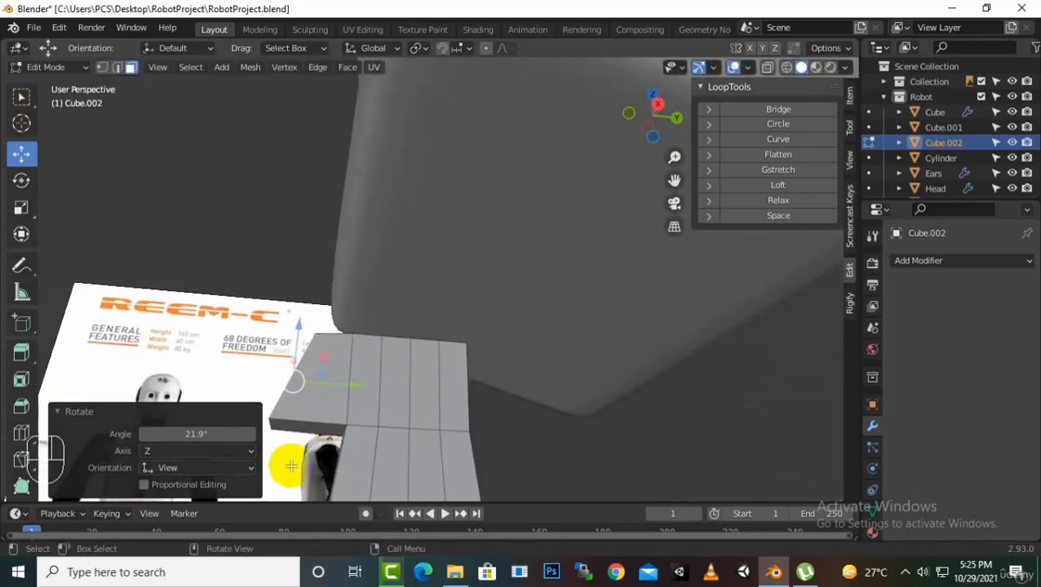
left_click(308, 422)
middle_click_drag(682, 374, 544, 438)
key("e")
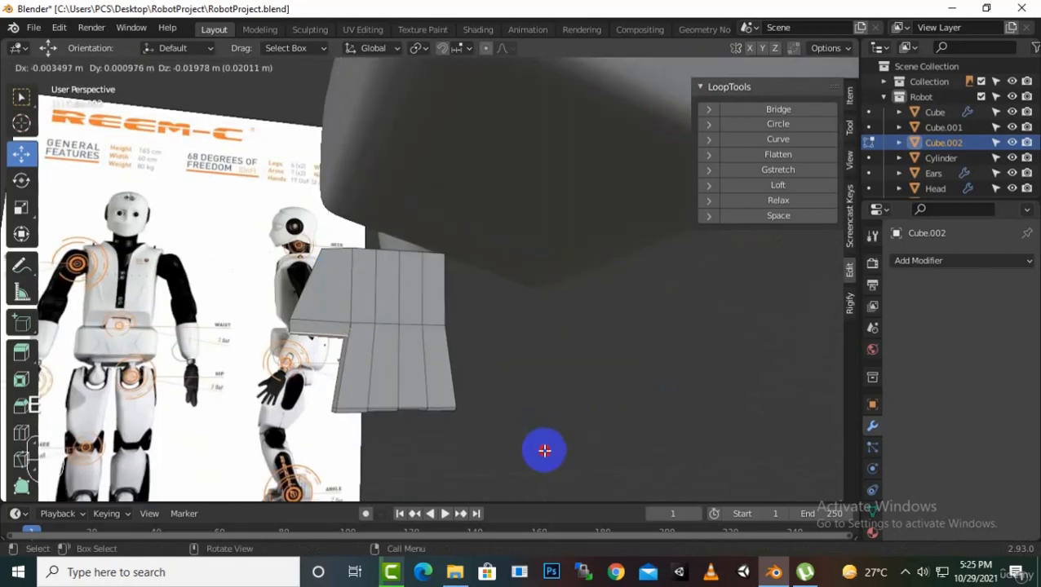
left_click(544, 450)
key("g")
key("y")
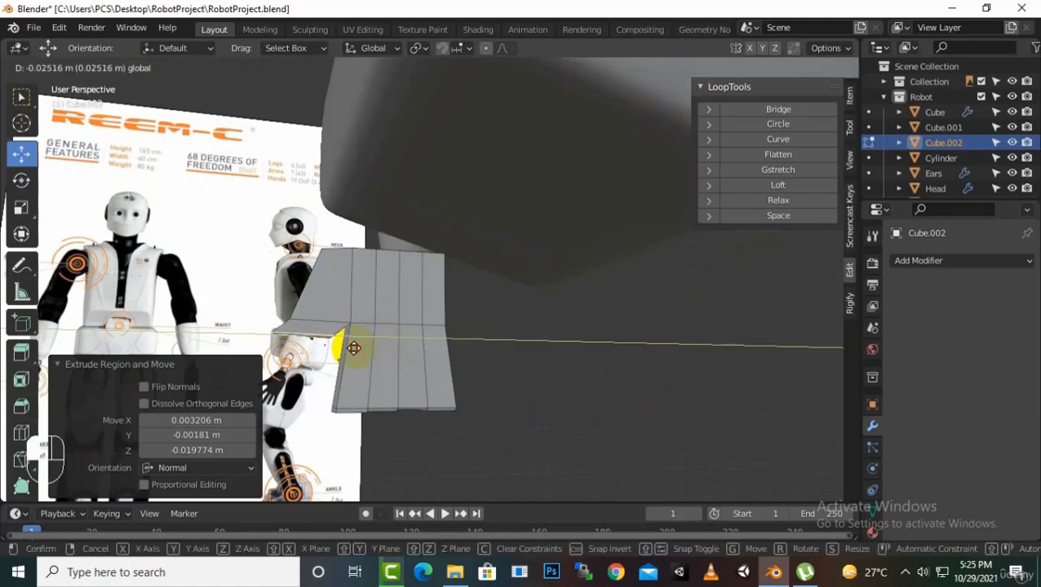
left_click(357, 348)
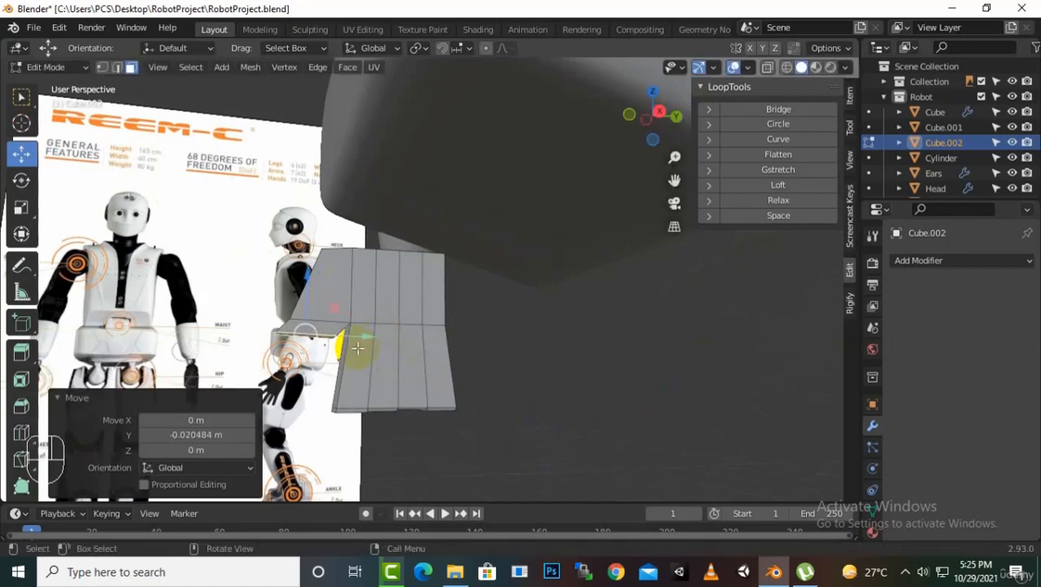
- Try to narrow the thumb's lower end face by scaling it to about 0.671 along Y
key("s")
right_click(346, 349)
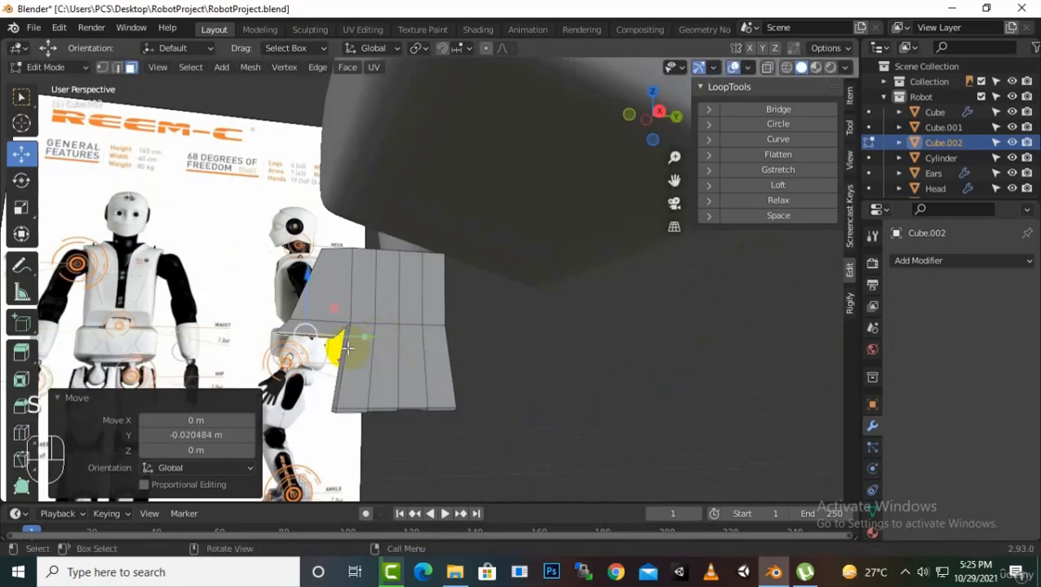
key("s")
key("y")
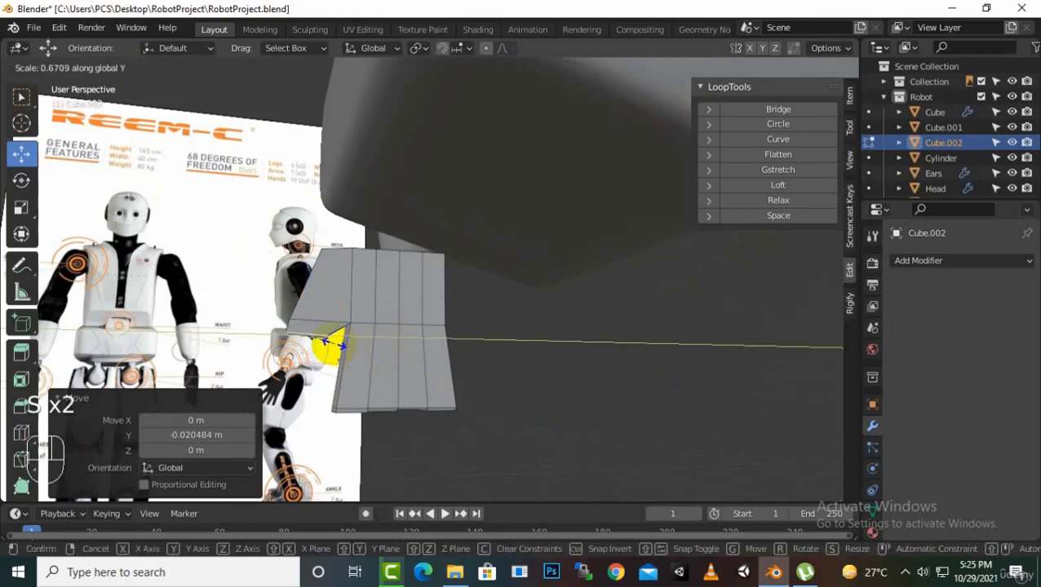
left_click(330, 342)
- Compare the hand mesh with the reference hand in the front and right orthographic views
middle_click_drag(341, 341, 402, 355)
key("KP_1")
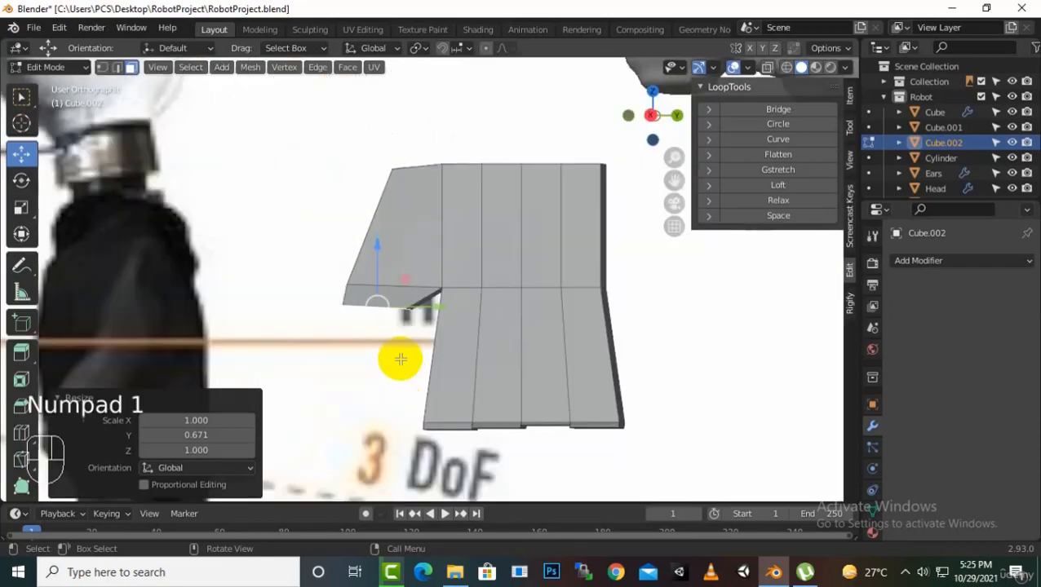
scroll(400, 359, "up", 3)
scroll(622, 282, "down", 3)
scroll(625, 316, "down", 2)
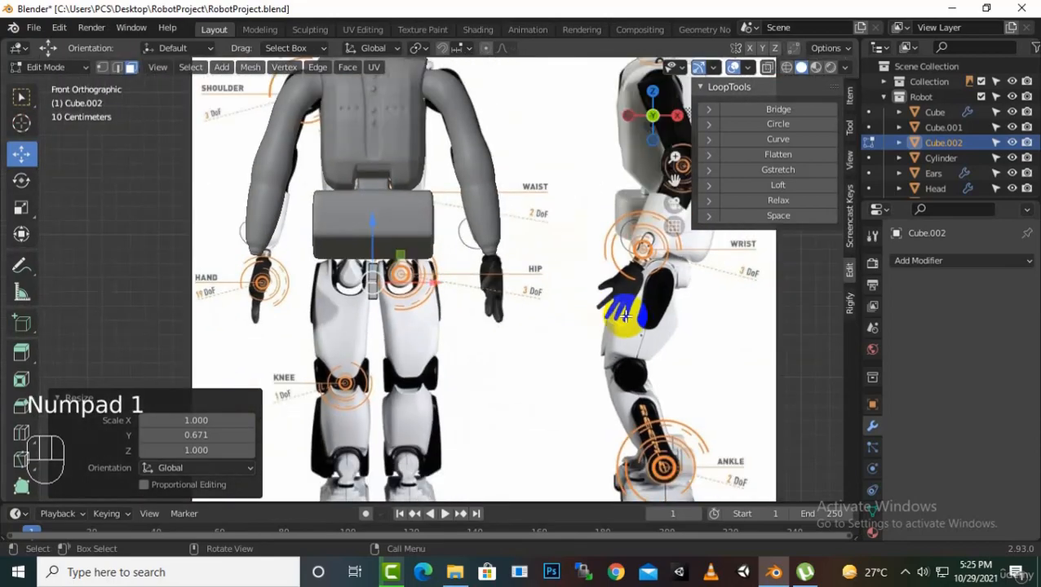
scroll(640, 316, "up", 2)
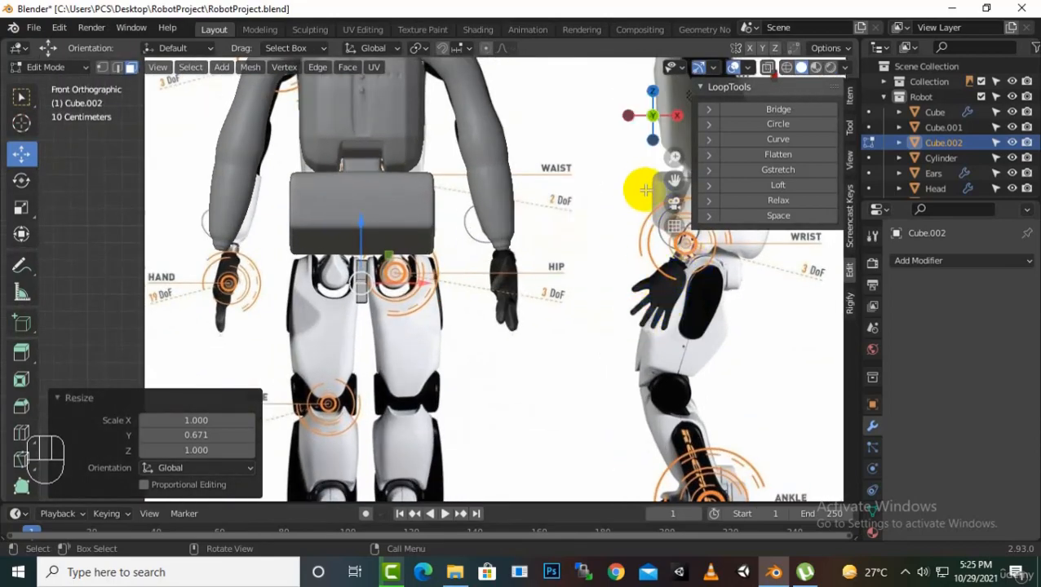
key("KP_3")
scroll(428, 309, "up", 6)
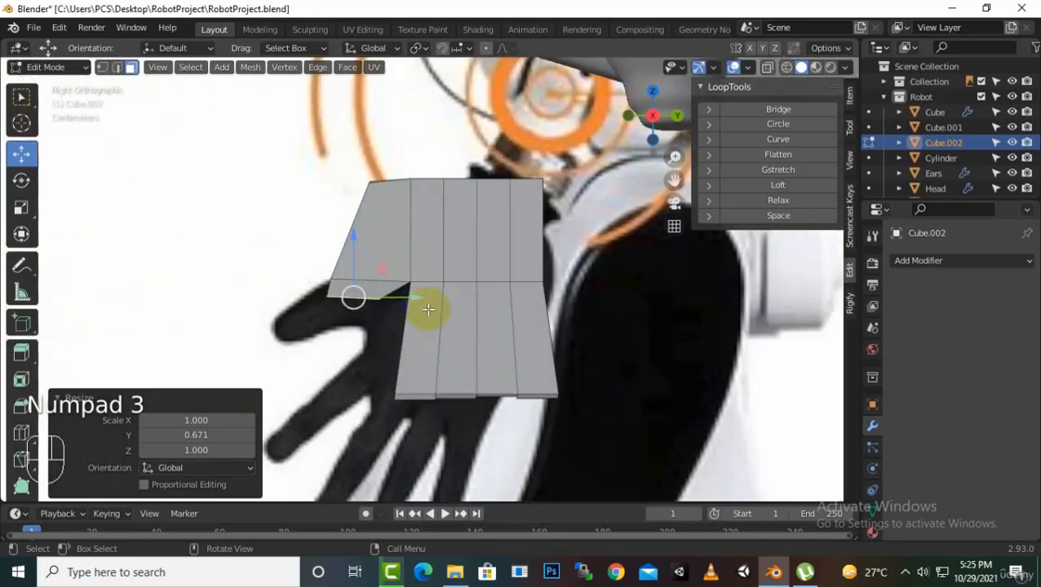
scroll(428, 309, "up", 1)
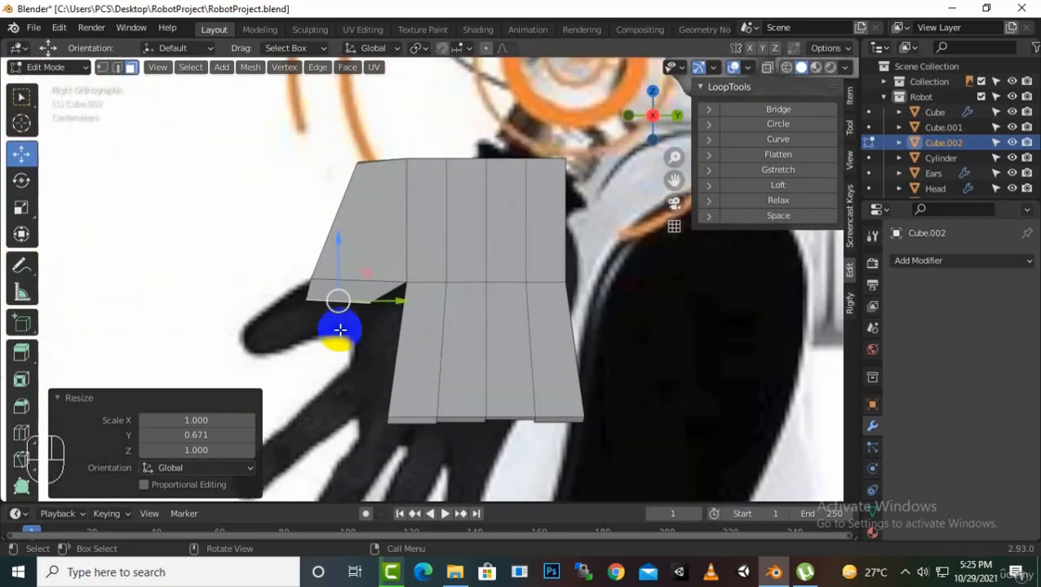
- Undo the last Y scaling of the thumb's lower end face
key("w")
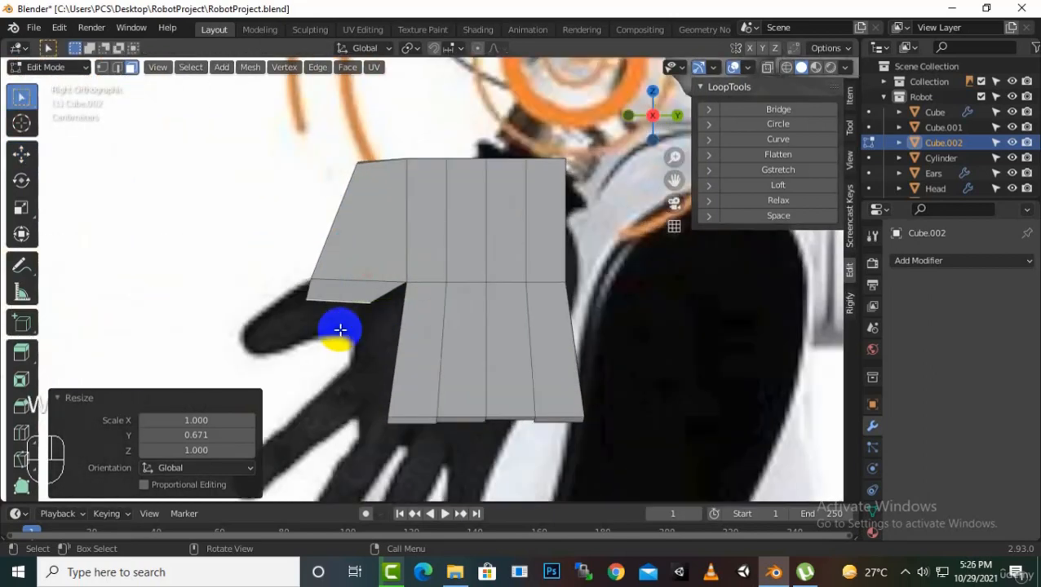
key("z")
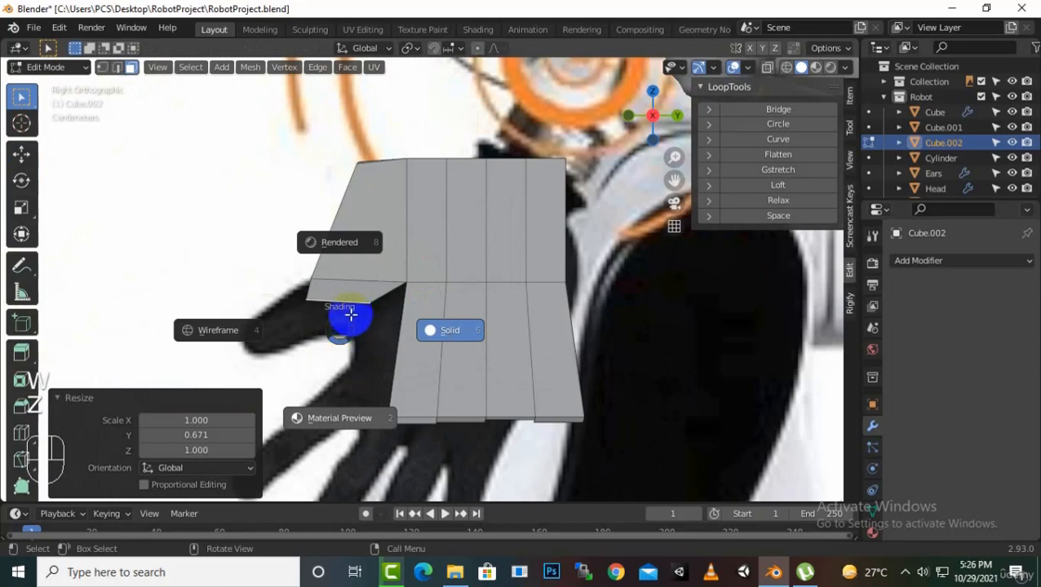
key("Escape")
left_click(464, 255)
key("ctrl+z")
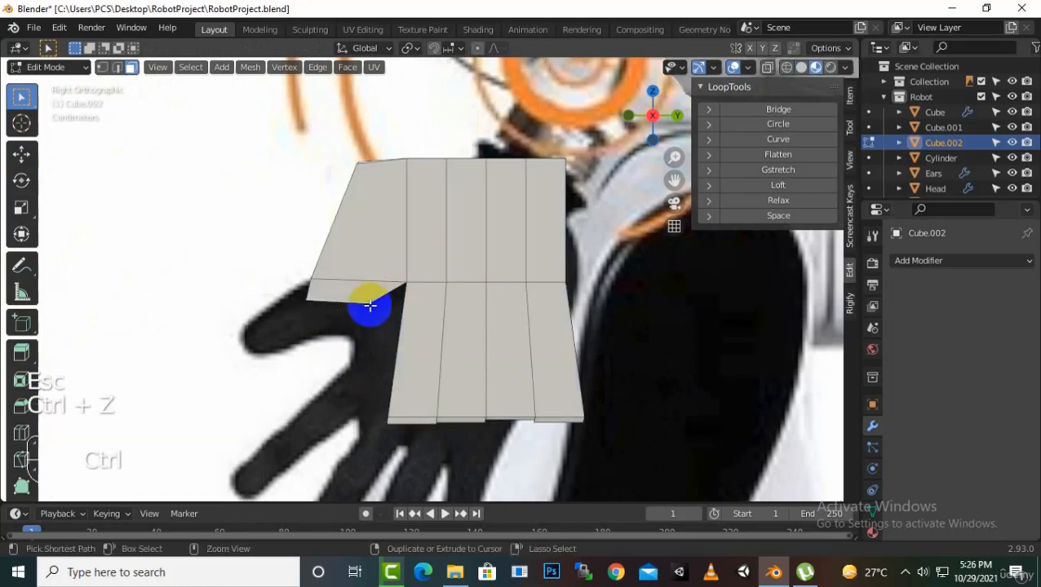
key("ctrl+z")
- In the right orthographic view, extrude the thumb's lower end face downward by about 0.049 m
middle_click_drag(369, 305, 367, 382)
key("KP_3")
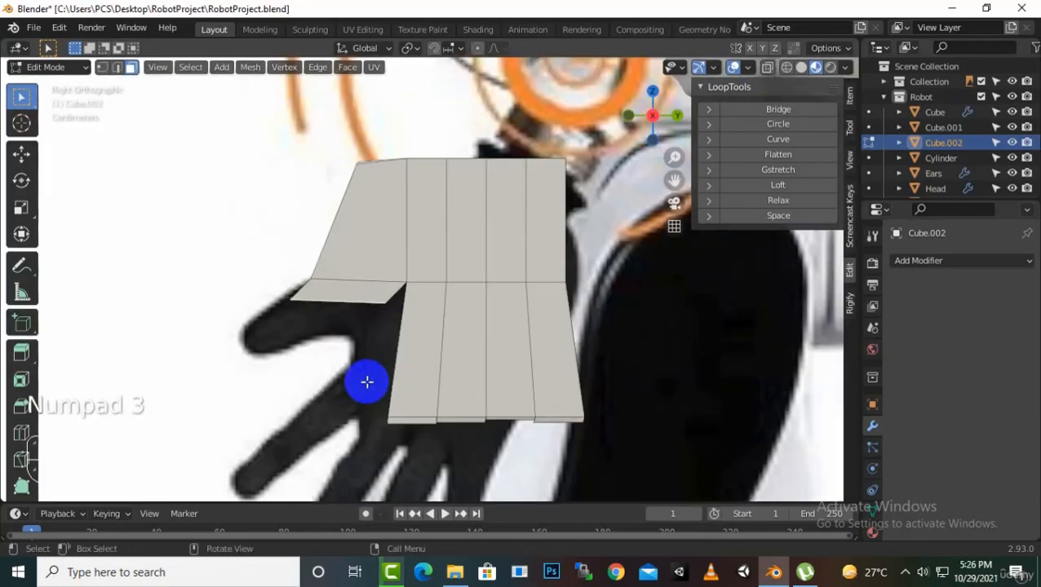
key("e")
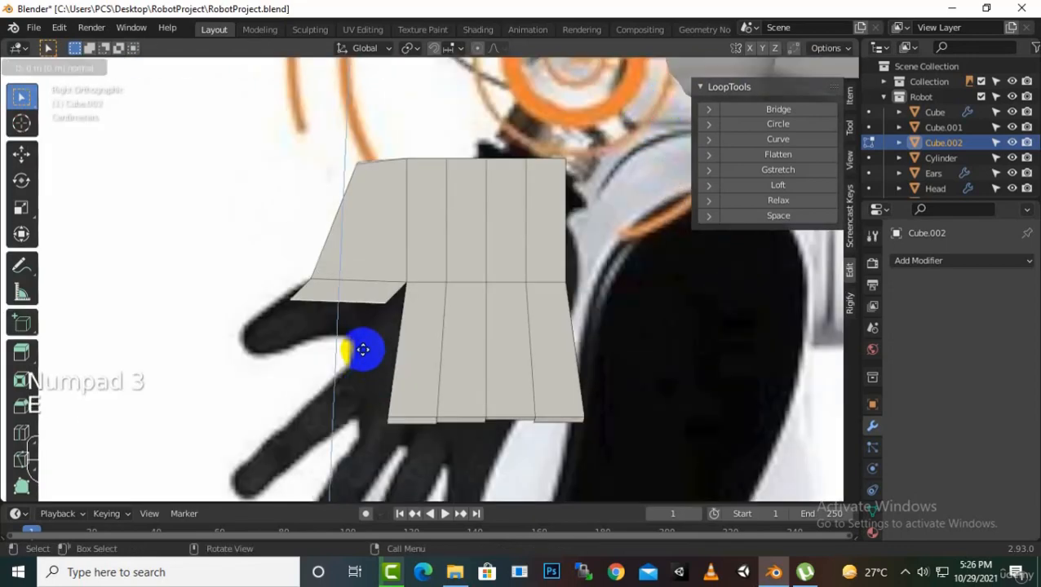
left_click(349, 401)
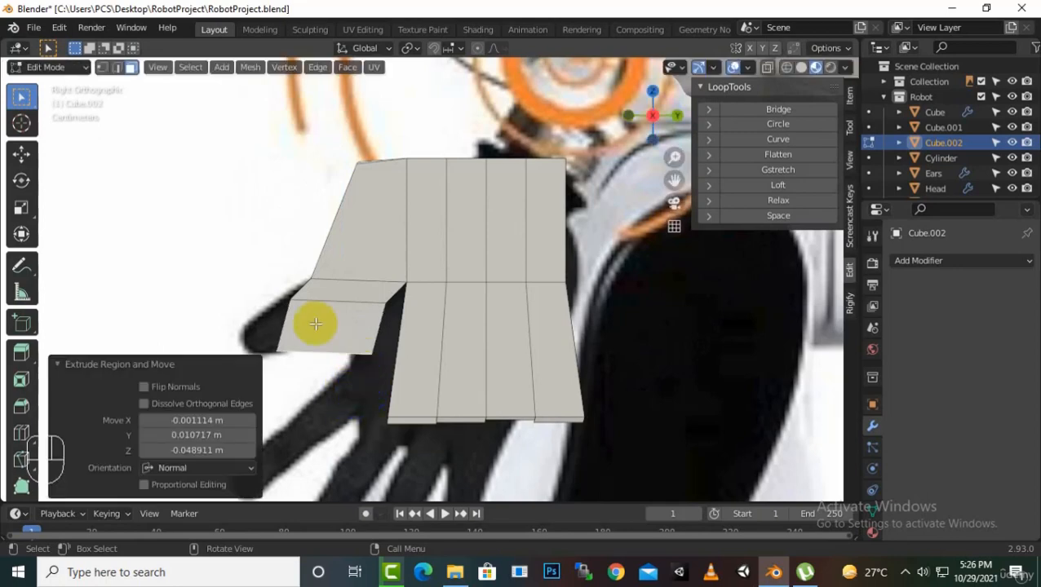
- Extrude another thumb segment downward, with its end face shifted about 0.014 m along negative Y and scaled to about 0.759
left_click(25, 161)
left_click_drag(390, 352, 356, 400)
left_click(365, 395)
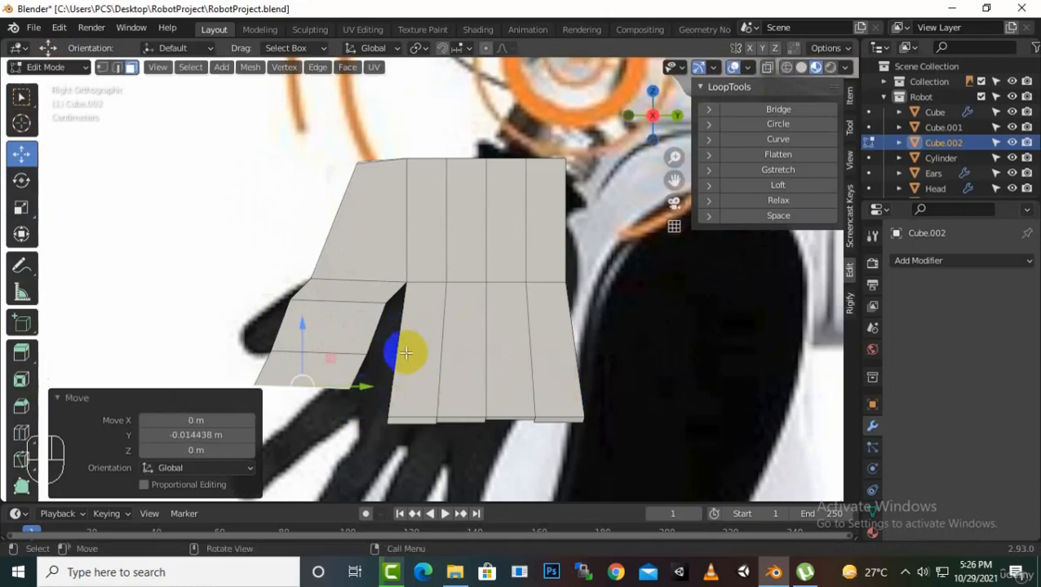
key("s")
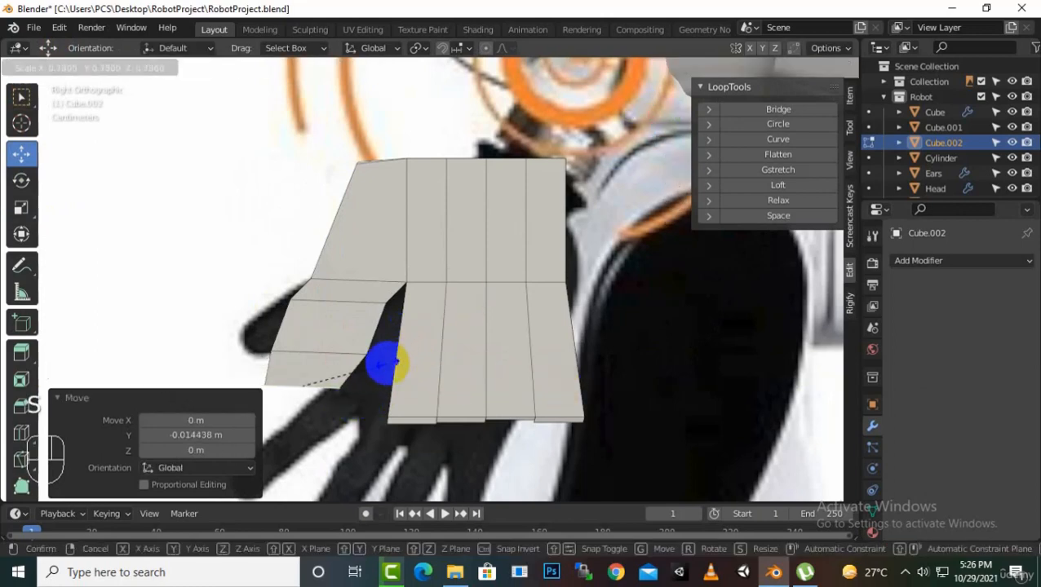
left_click(383, 365)
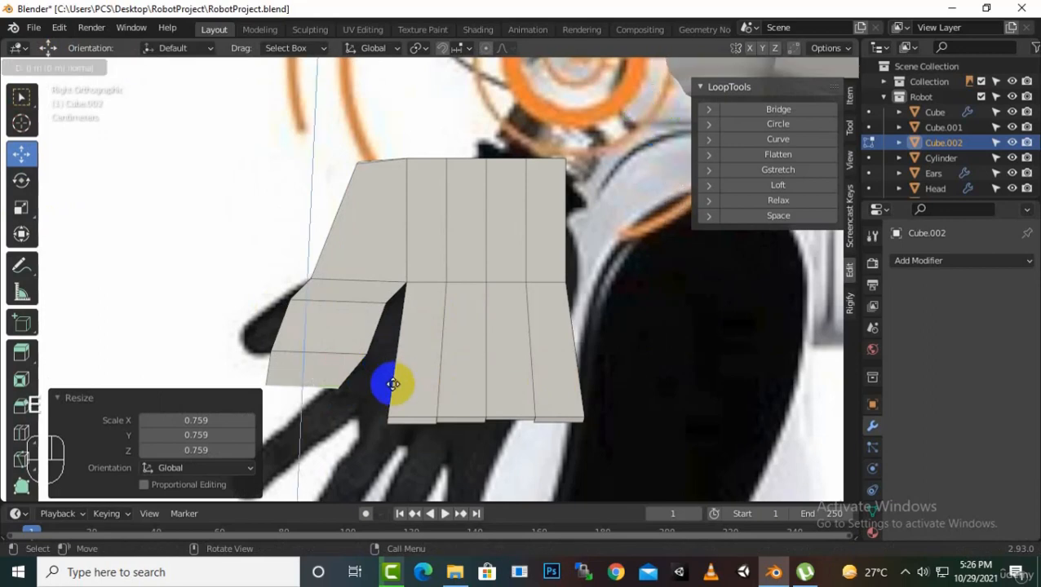
- Extrude the thumb tip about 0.03 m downward, with its end face scaled to about 0.788 and shifted about 0.008 m along negative Y
left_click(390, 416)
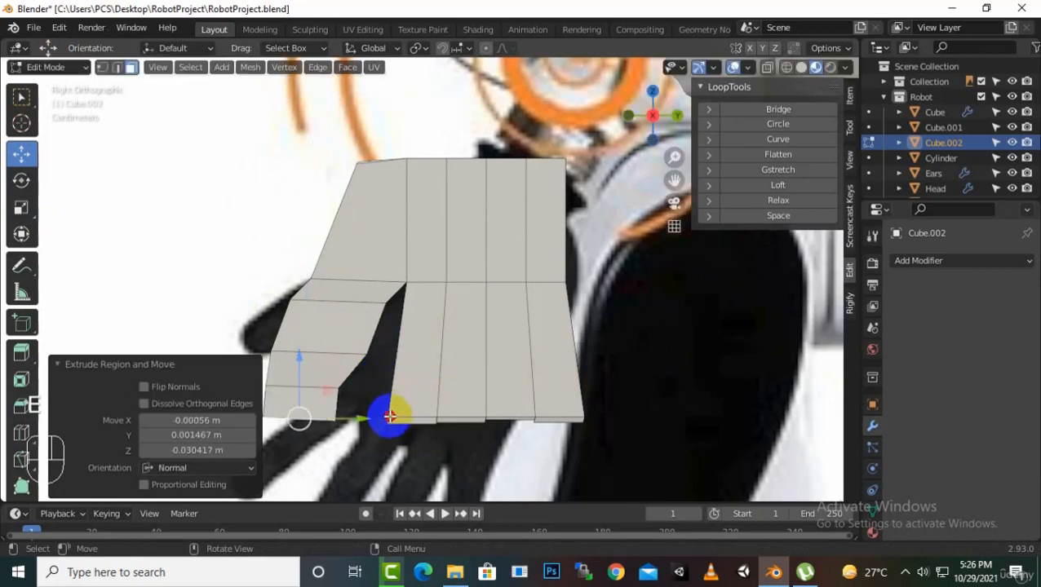
key("s")
left_click(370, 418)
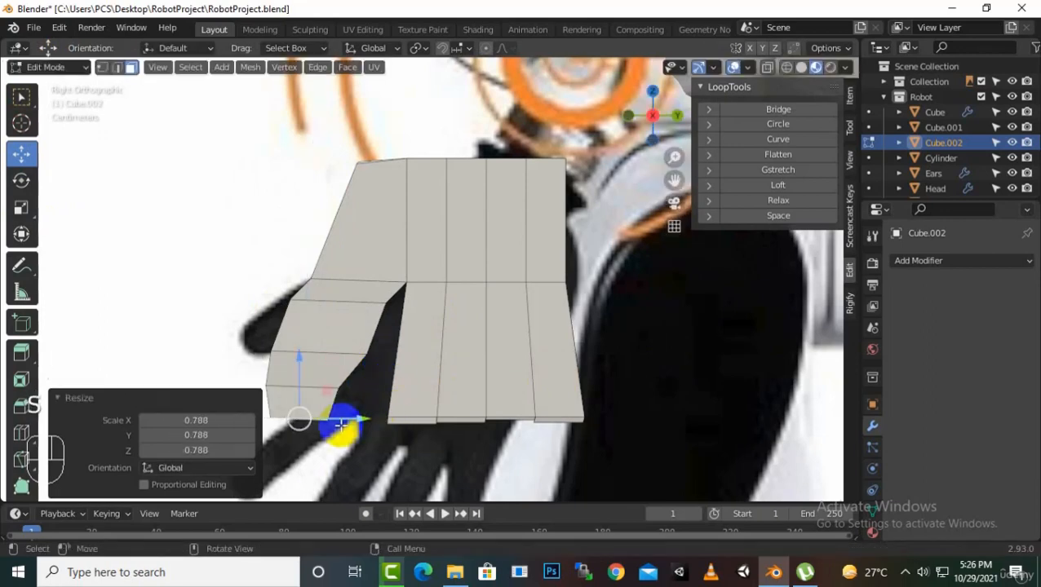
key("g")
key("y")
left_click(341, 428)
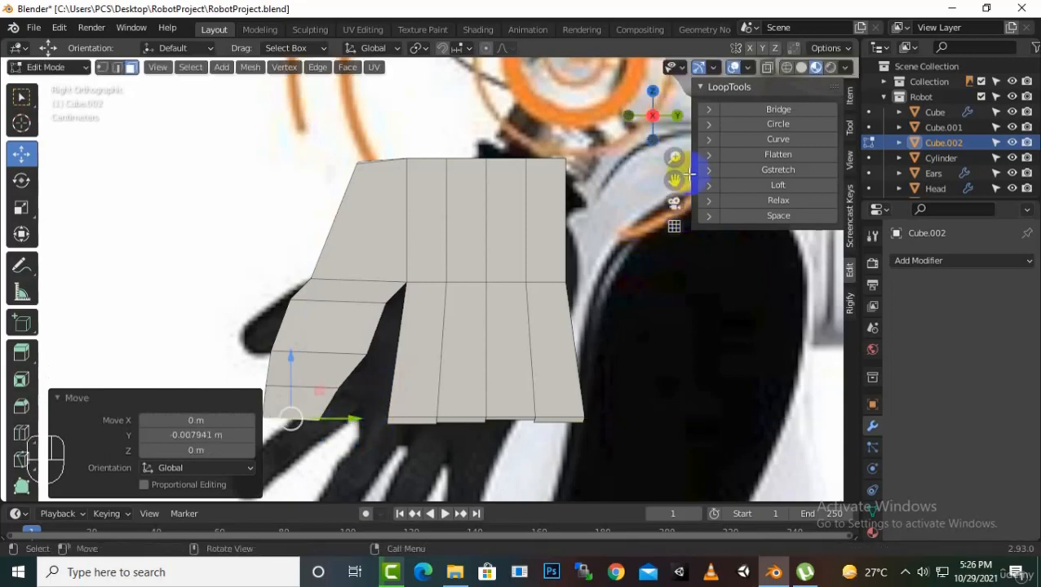
- Extrude the four fingers' lower end faces downward by 0.092 m, then move the new ends another 0.062 m down in right view
middle_click_drag(673, 178, 479, 394)
left_click(434, 407)
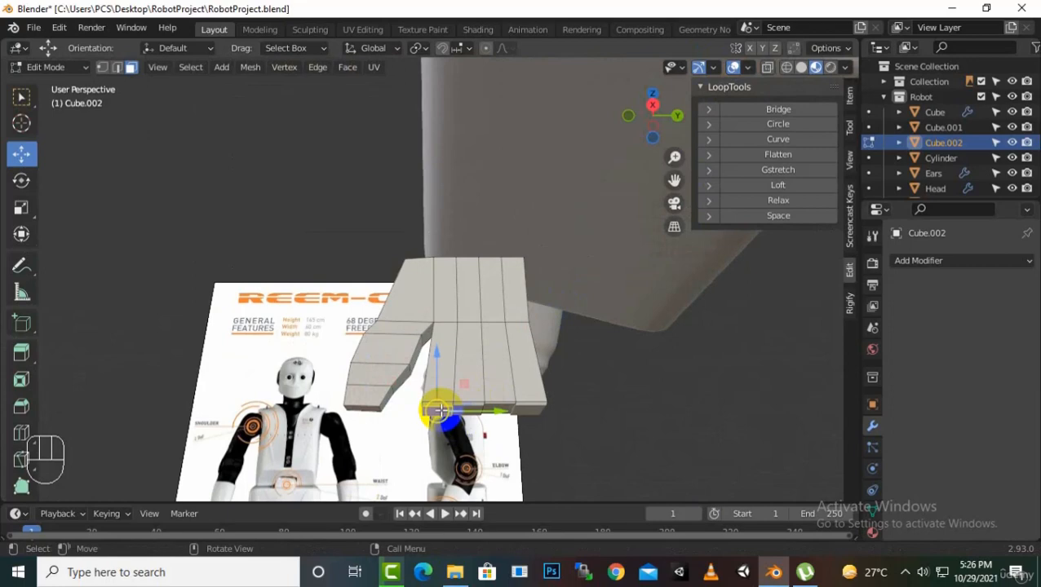
left_click(488, 411, "shift")
left_click(520, 416, "shift")
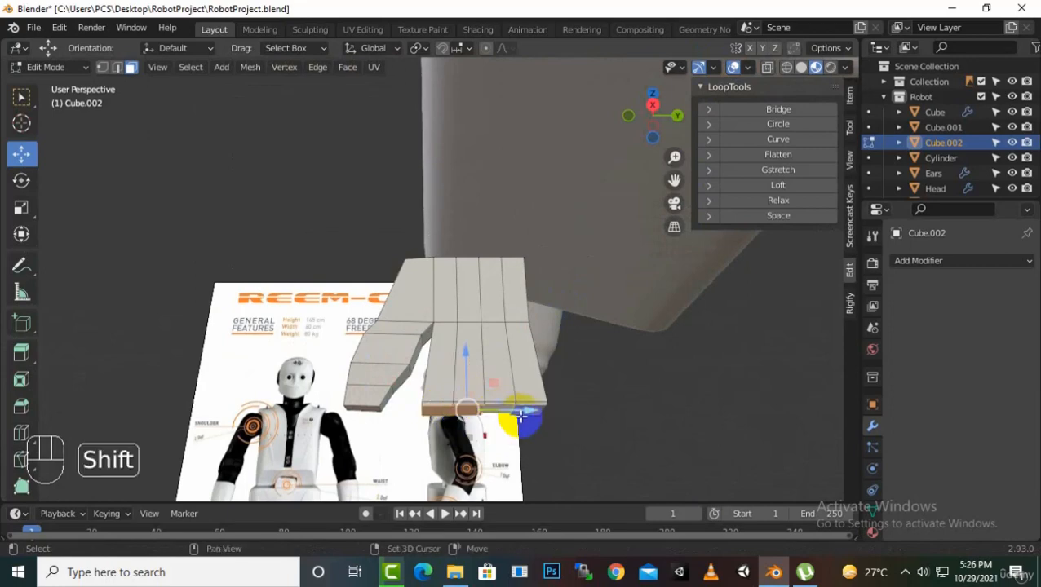
left_click(528, 414, "shift")
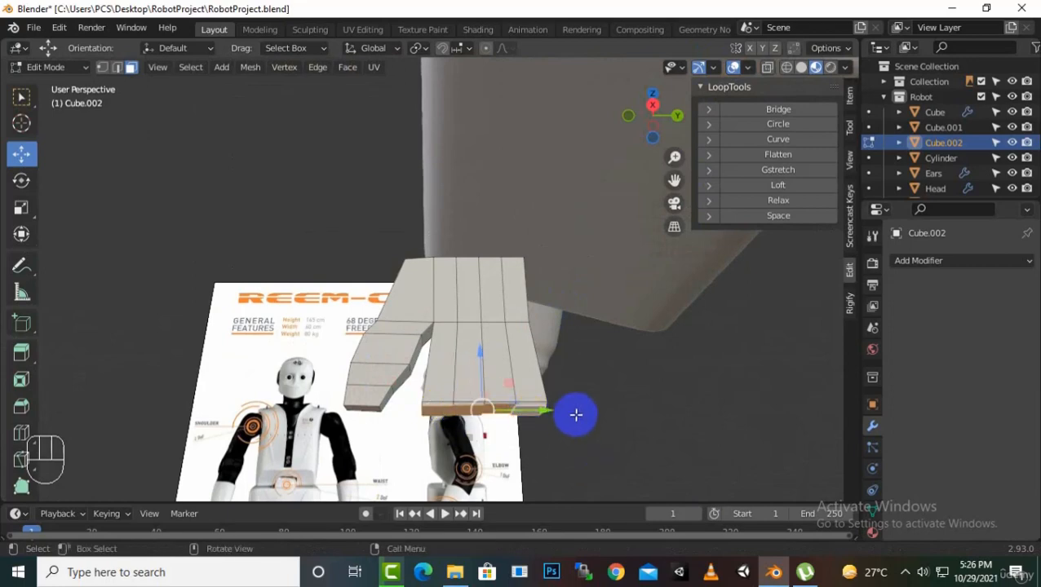
key("KP_3")
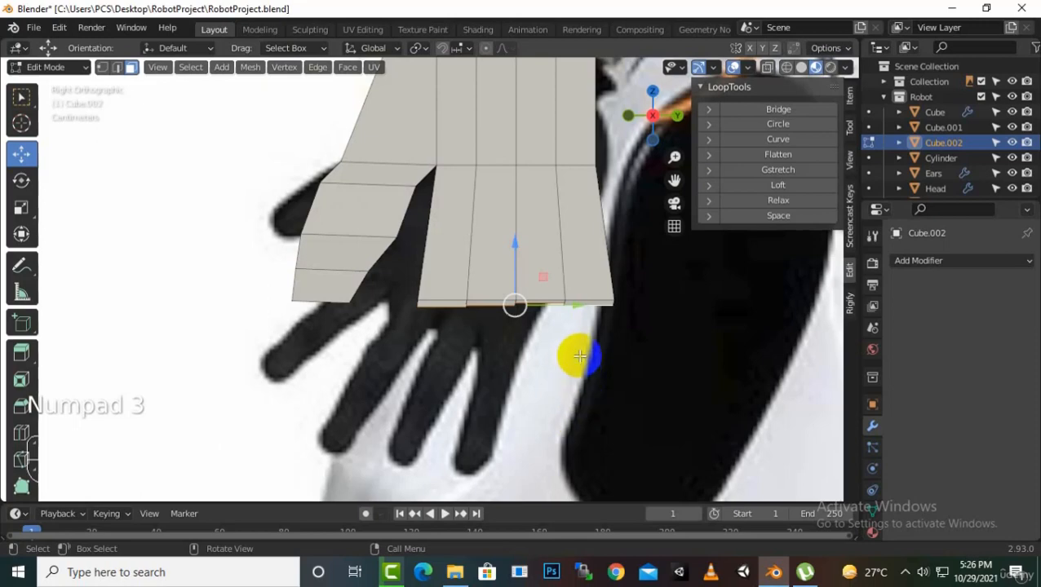
key("e")
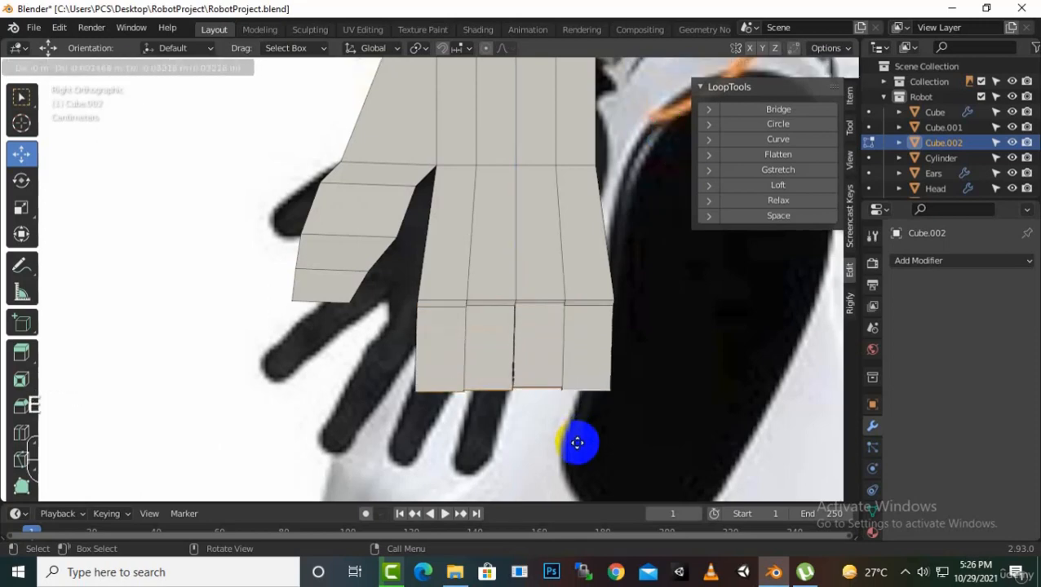
key("shift")
key("shift+alt")
key("shift+ctrl")
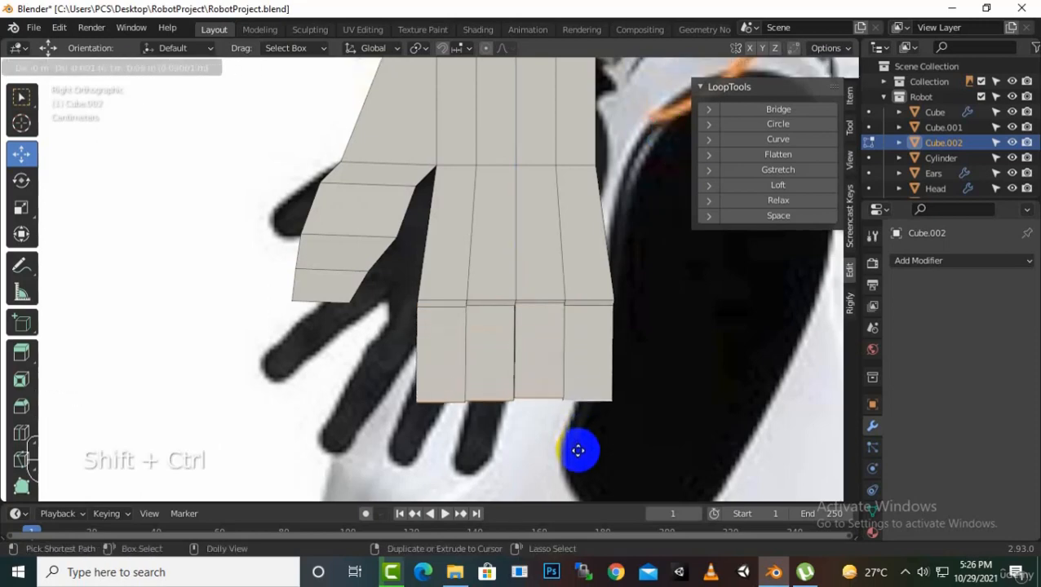
left_click(577, 476)
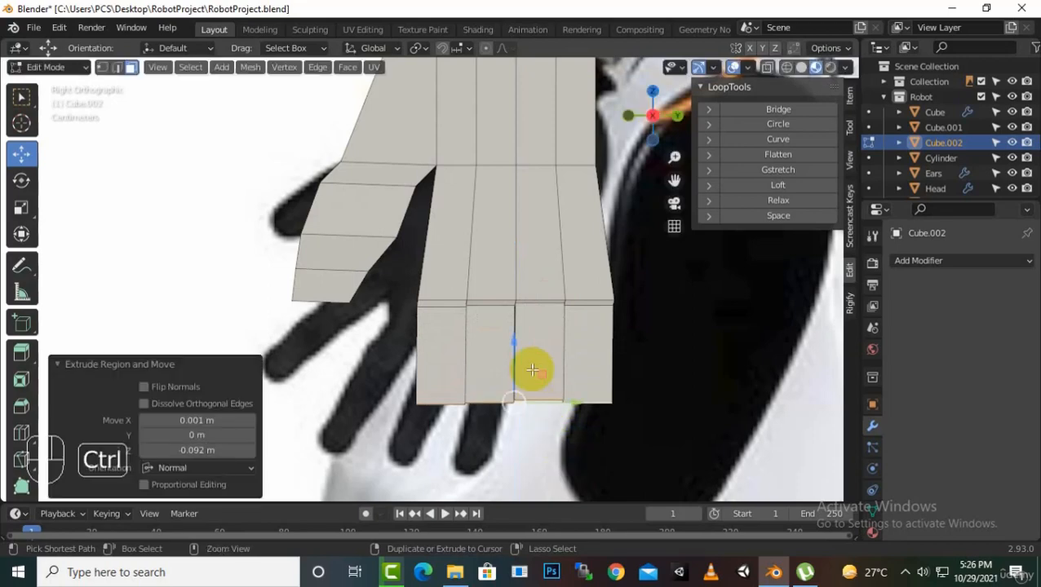
key("g")
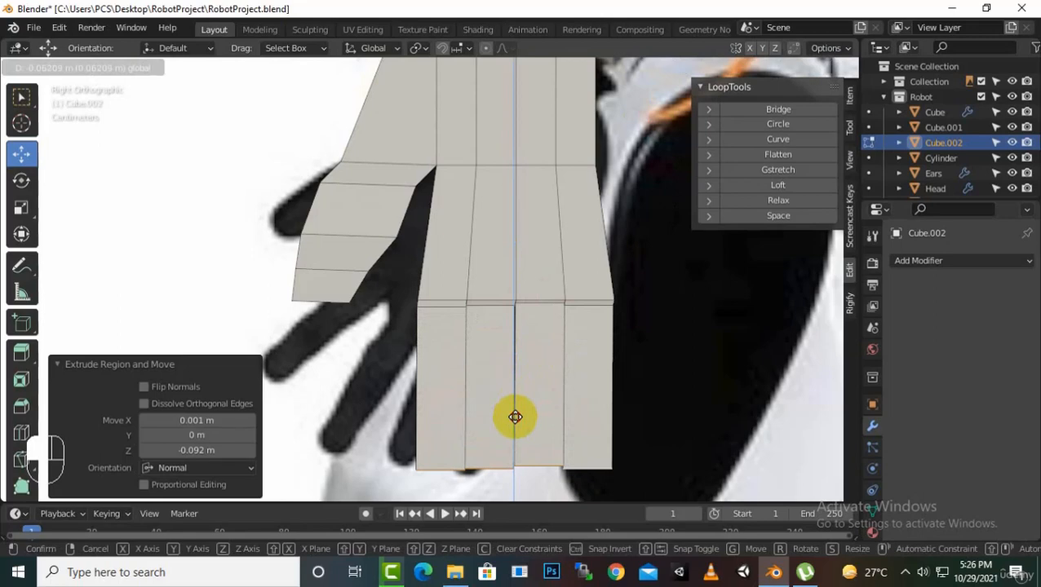
left_click(515, 417)
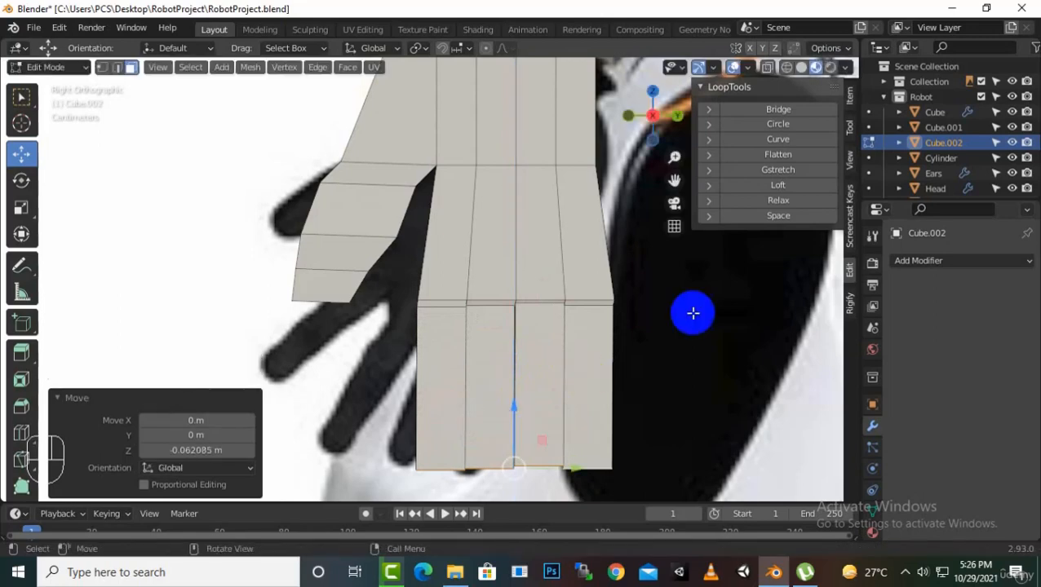
- Add two centred loop cuts across the index finger and shift them about 0.012 m along negative Y
left_click_drag(673, 180, 676, 129)
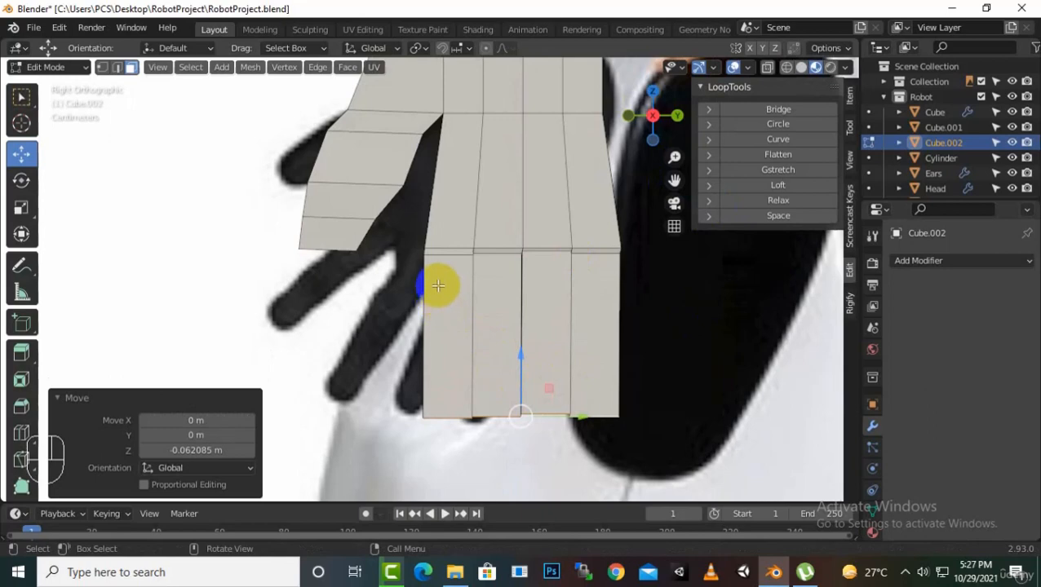
key("ctrl")
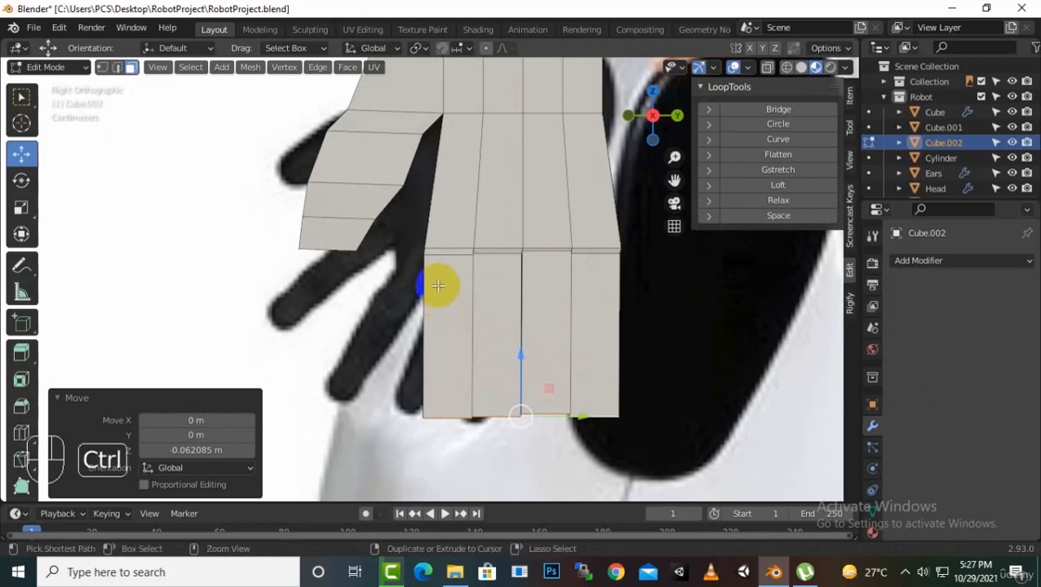
key("ctrl+r")
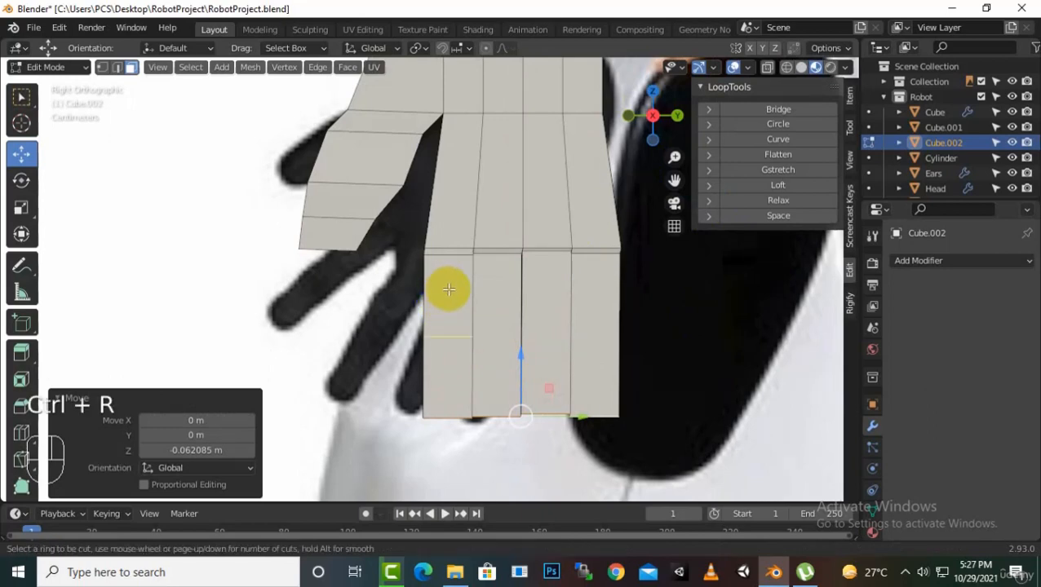
scroll(449, 289, "up", 1)
left_click(448, 290)
right_click(526, 356)
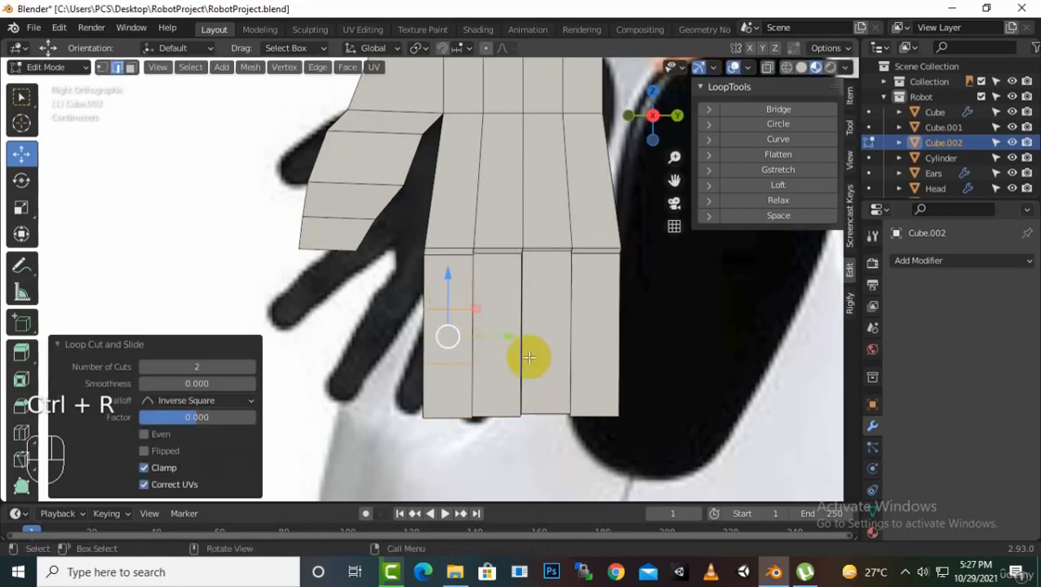
left_click_drag(509, 337, 487, 340)
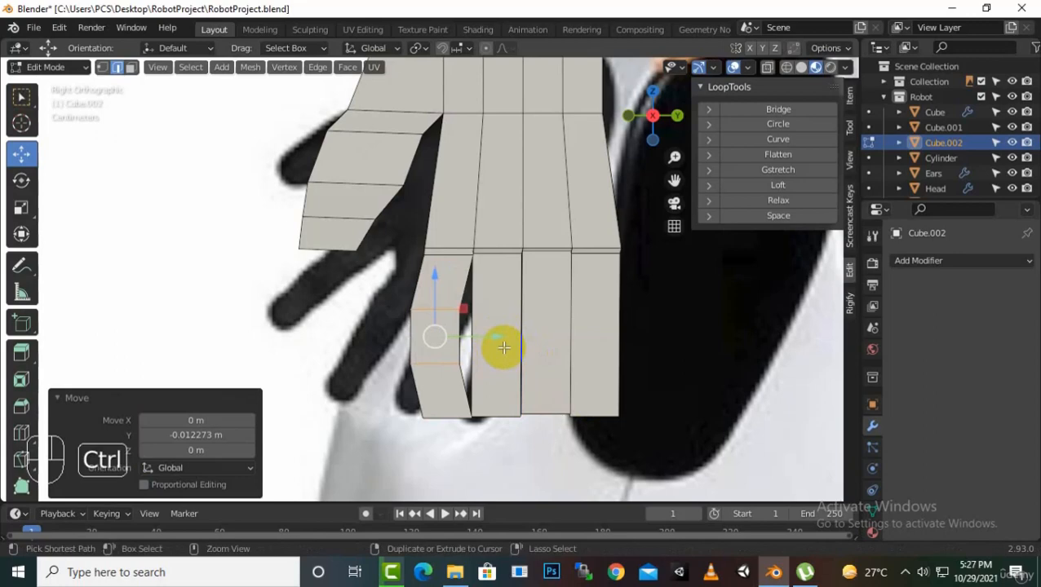
- Add two loop cuts across the middle finger with a slide factor of about 0.057 and shift them about 0.006 m along negative Y
key("ctrl+r")
left_click(501, 353)
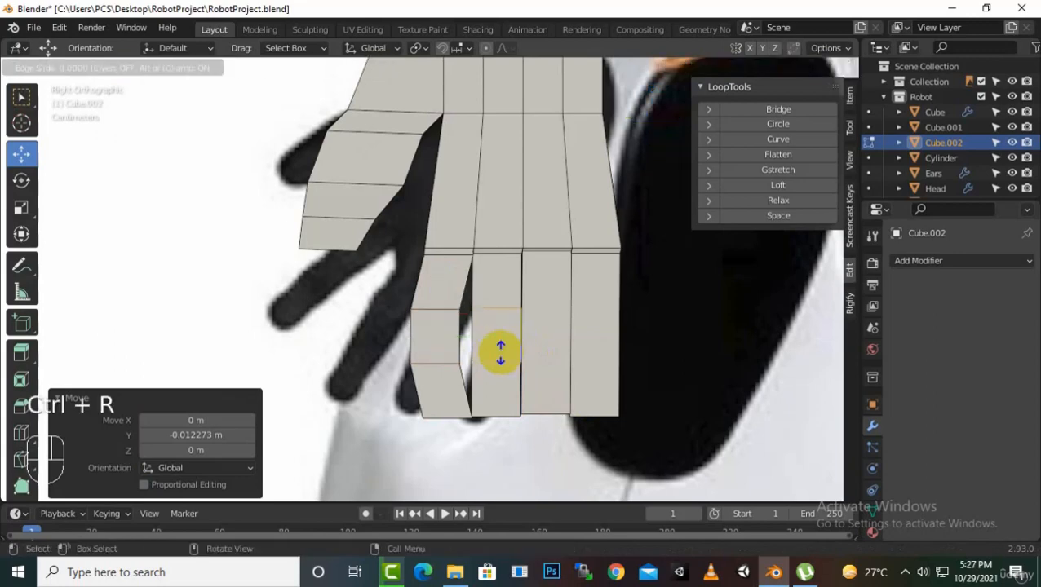
left_click(500, 346)
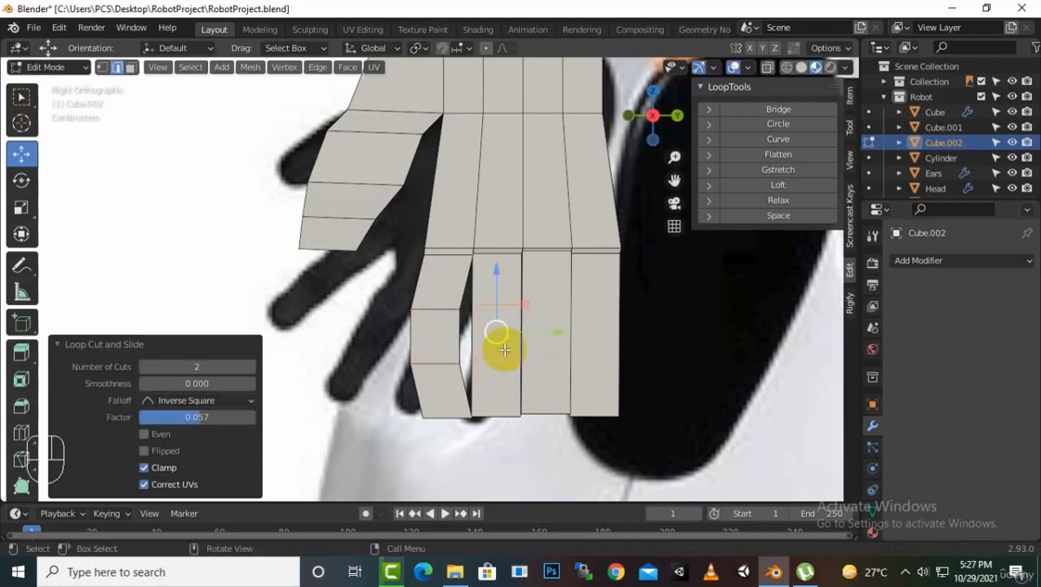
key("g")
key("y")
left_click(548, 337)
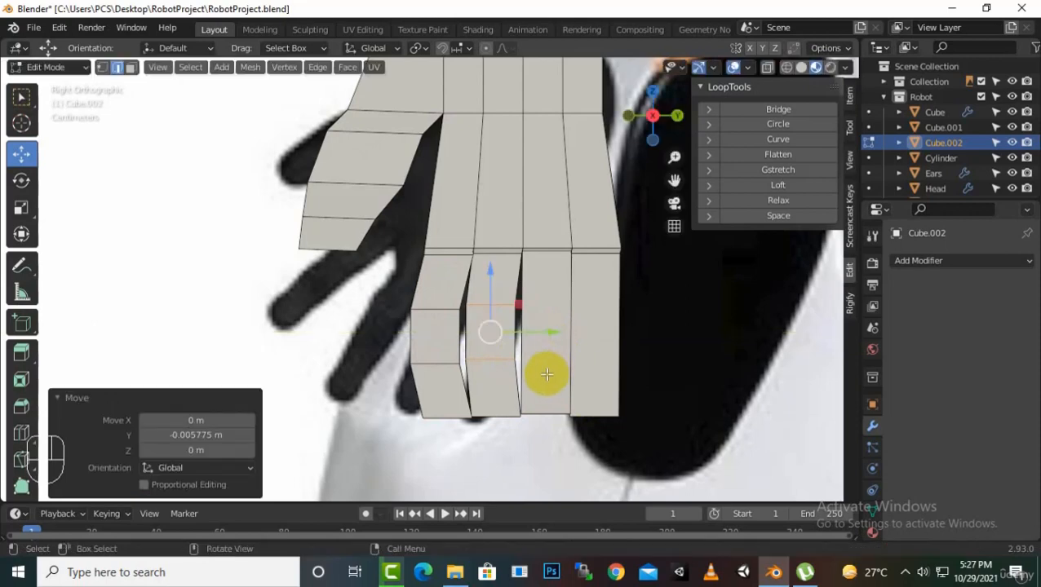
- Add two loop cuts across the little finger and shift them about 0.014 m along positive Y
key("ctrl")
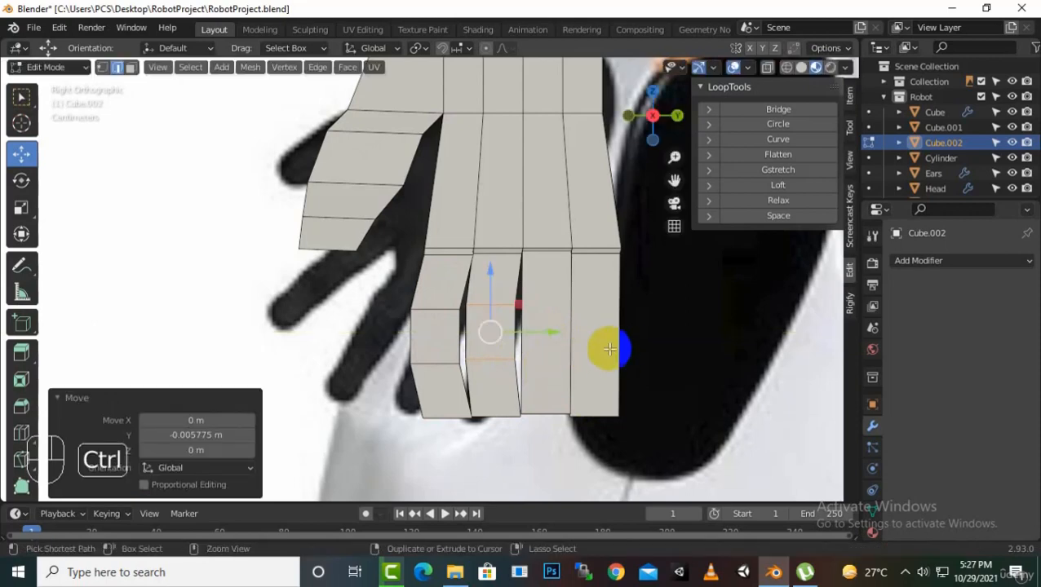
key("ctrl+r")
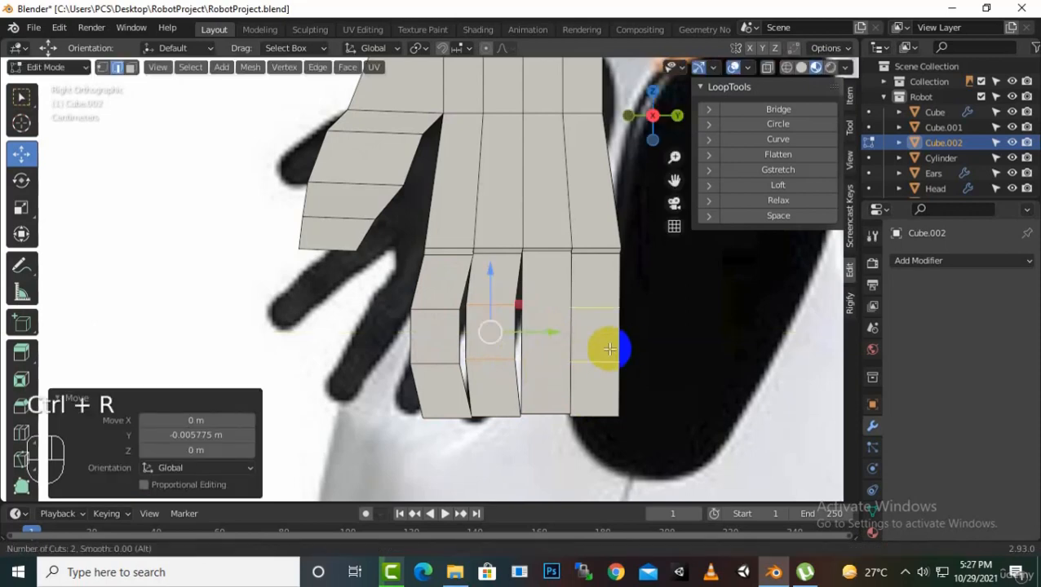
left_click(609, 349)
left_click(621, 349)
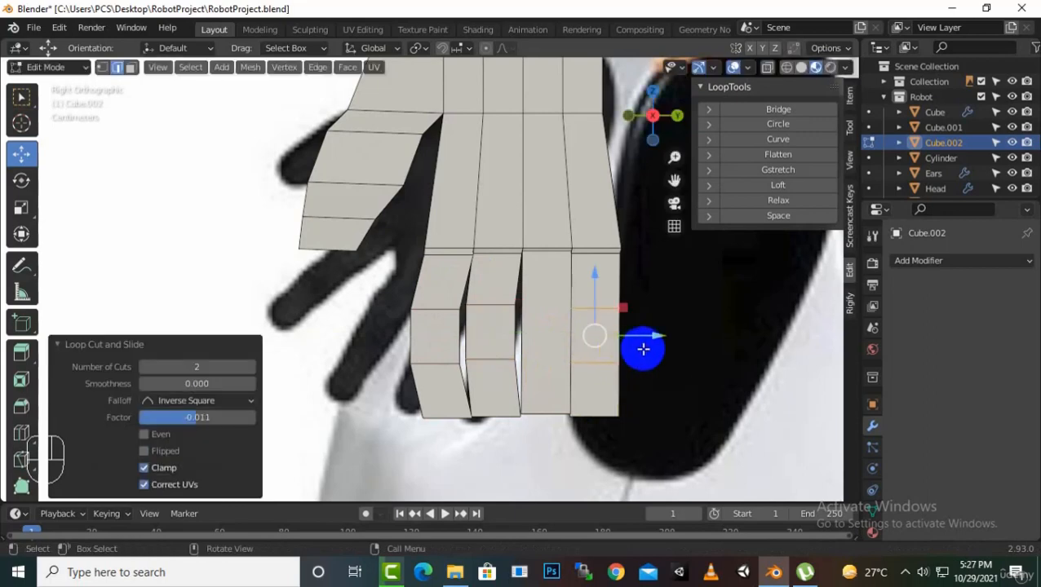
key("g")
key("y")
left_click(675, 338)
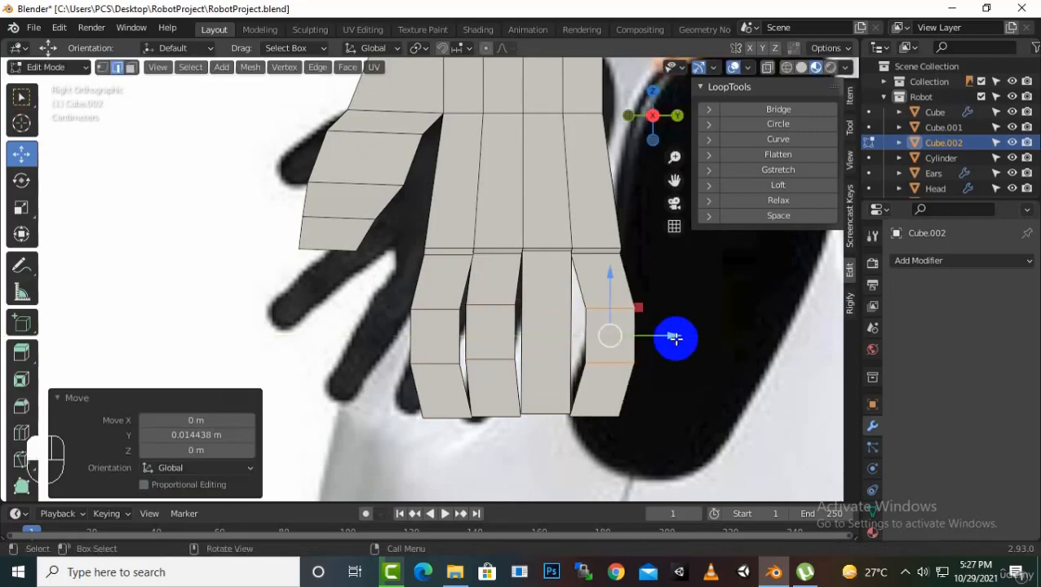
- Move the little finger's end face about 0.016 m along positive Y and scale it down slightly
middle_click_drag(673, 340, 684, 265)
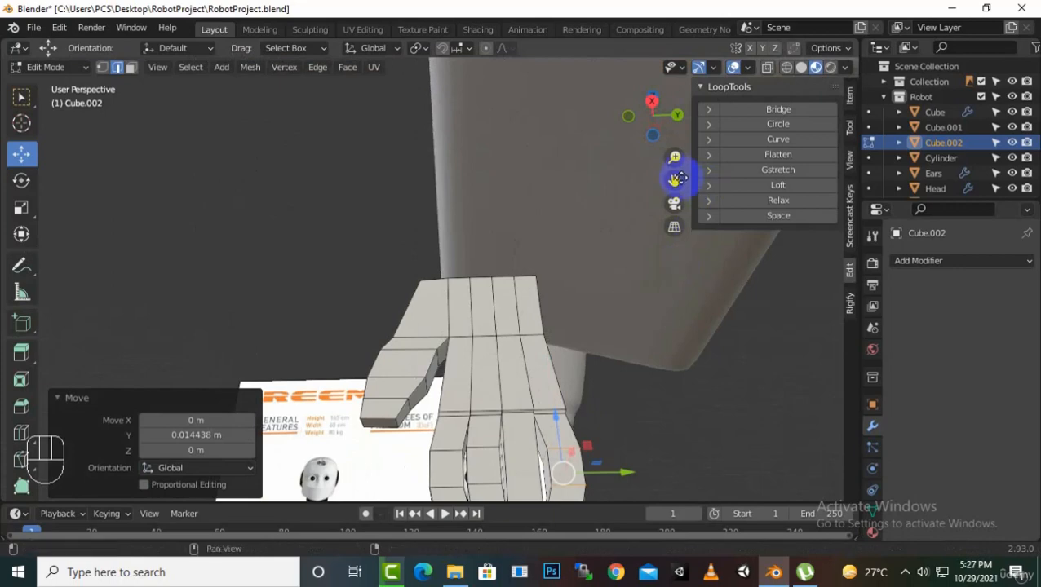
left_click_drag(674, 180, 581, 176)
left_click(130, 67)
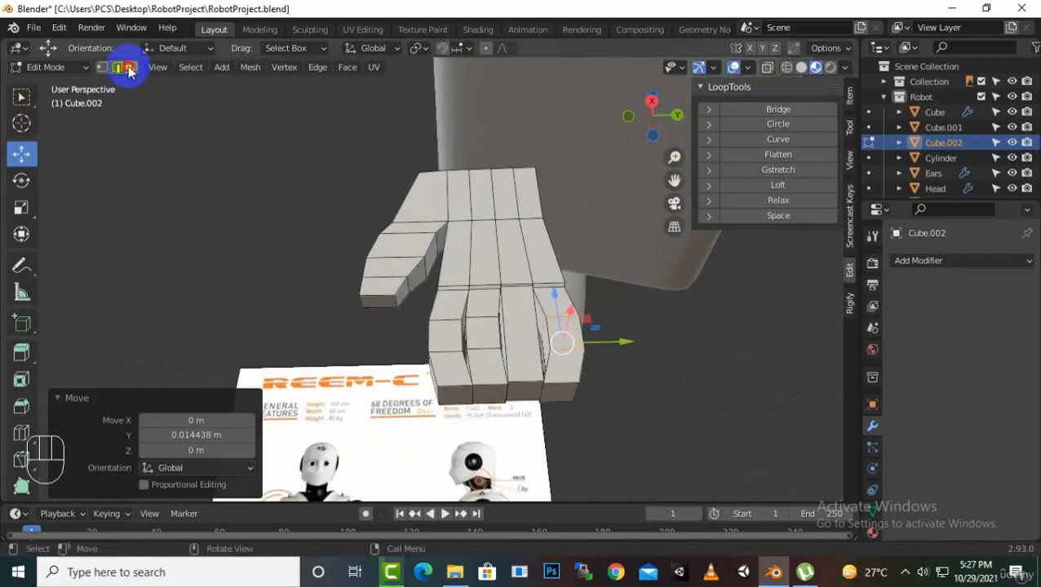
left_click(522, 416)
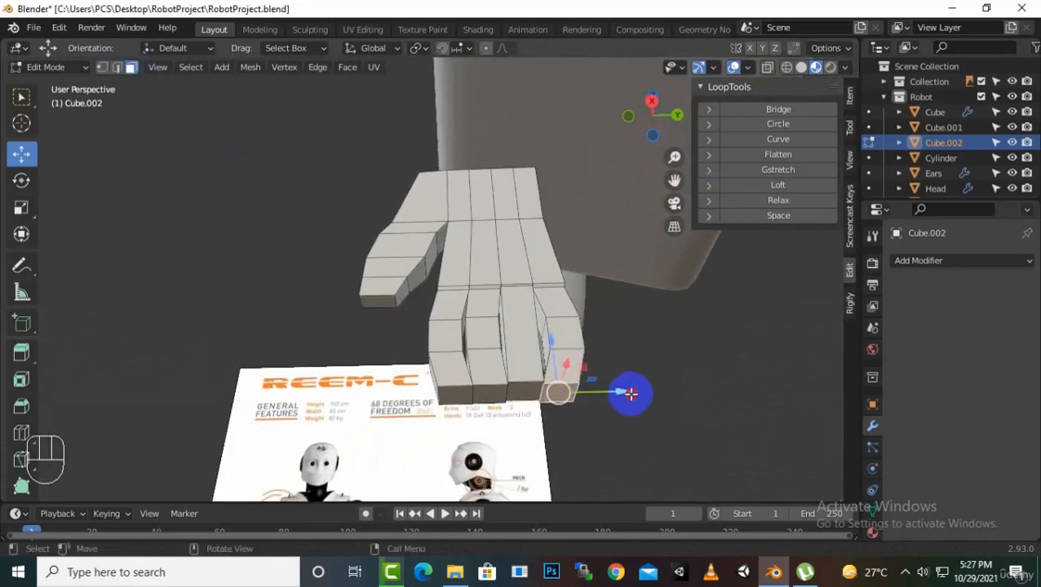
left_click_drag(632, 395, 645, 395)
key("s")
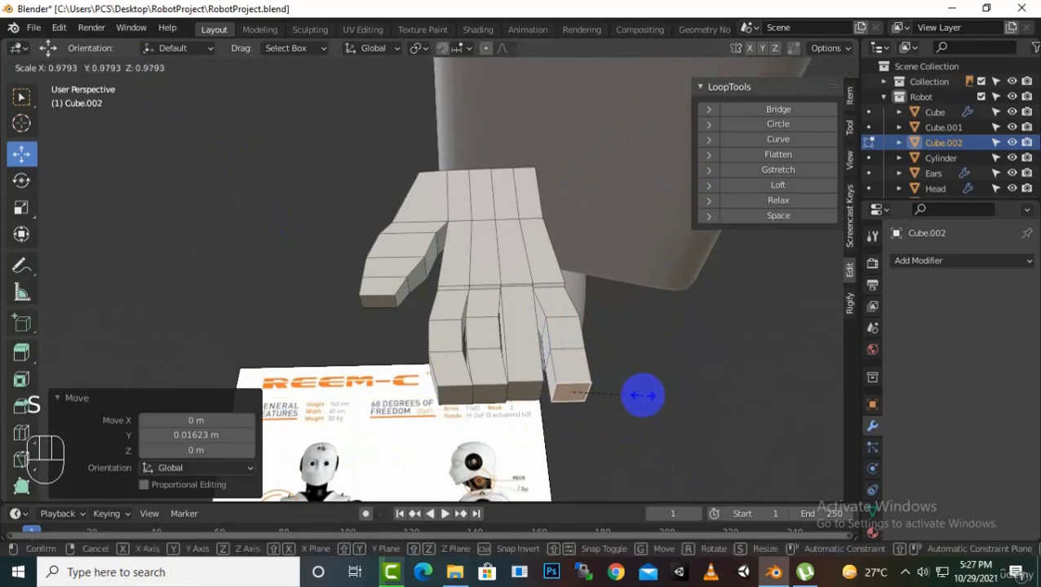
left_click(626, 396)
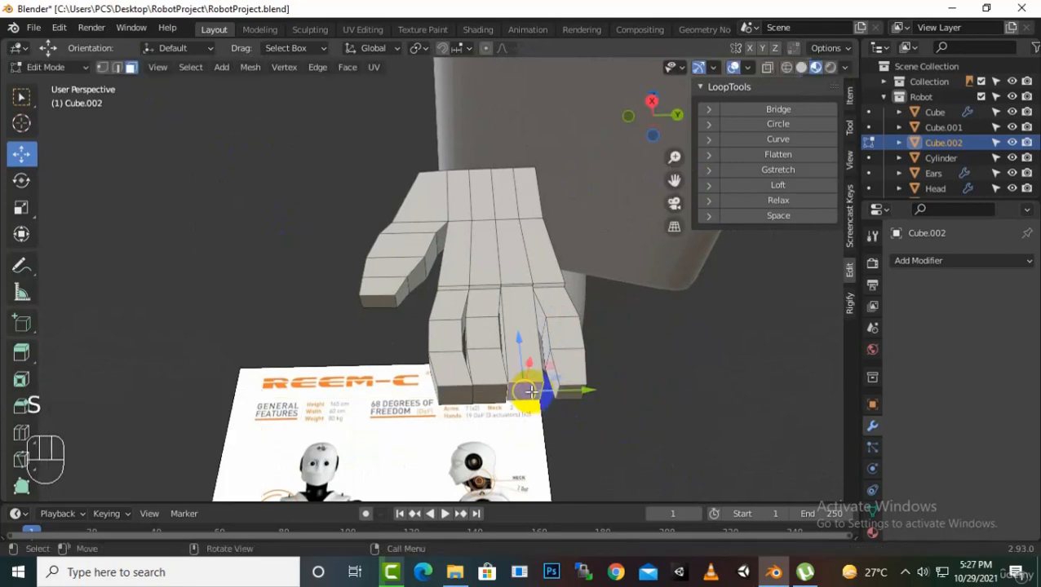
- Scale the ring finger's end face to about 0.737 and the middle finger's end face to about 0.906
key("s")
left_click(518, 395)
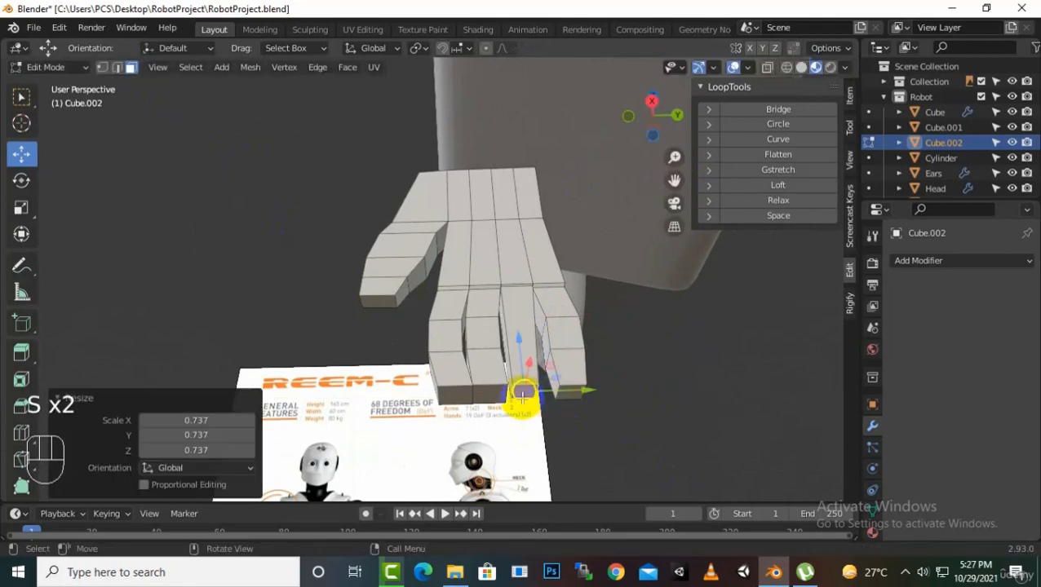
left_click(495, 394)
key("s")
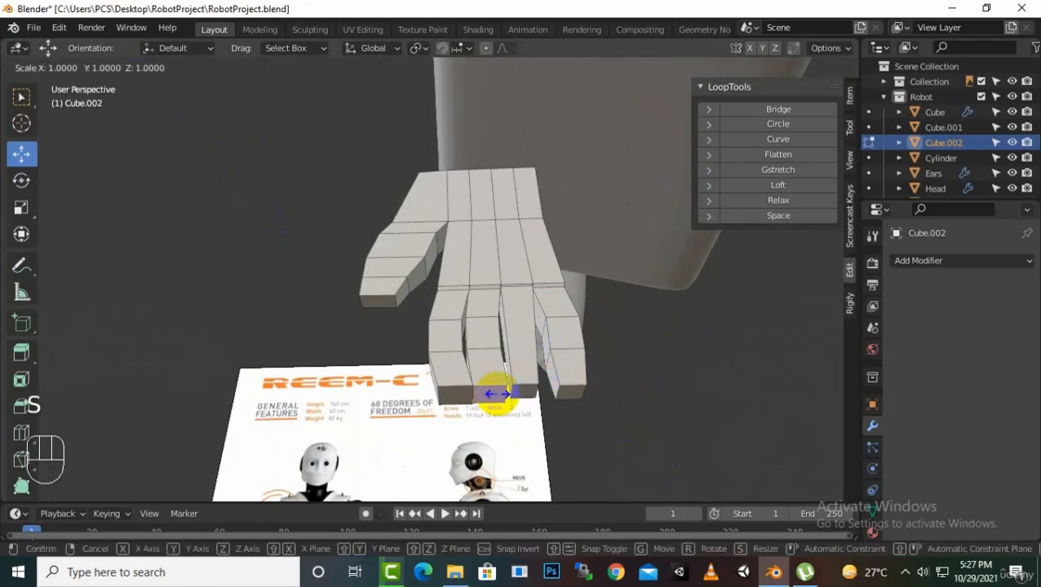
left_click(497, 394)
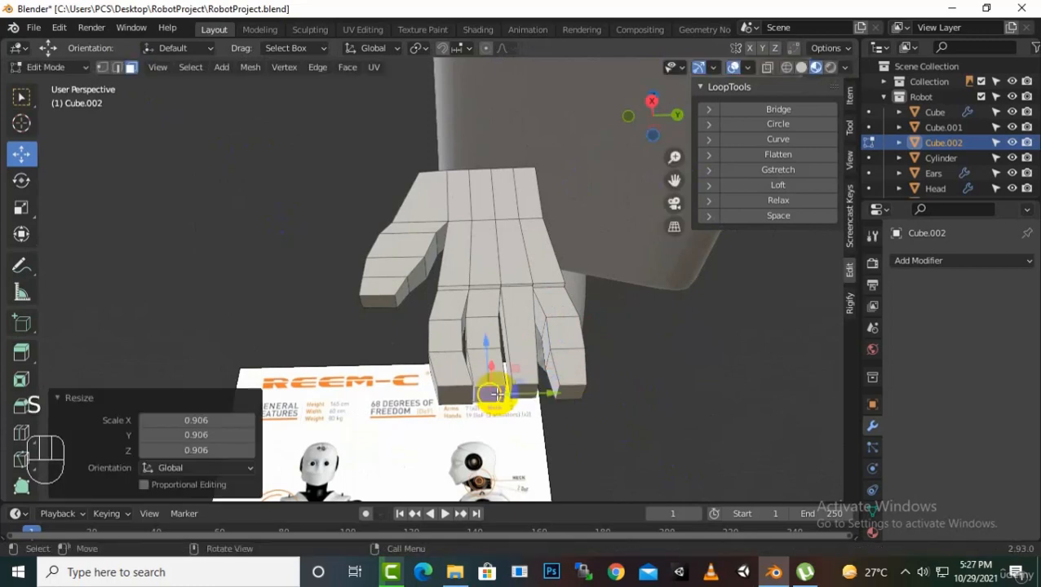
- Scale the index finger's end face to about 0.875 and move it about 0.015 m along negative Y
left_click(460, 392)
key("s")
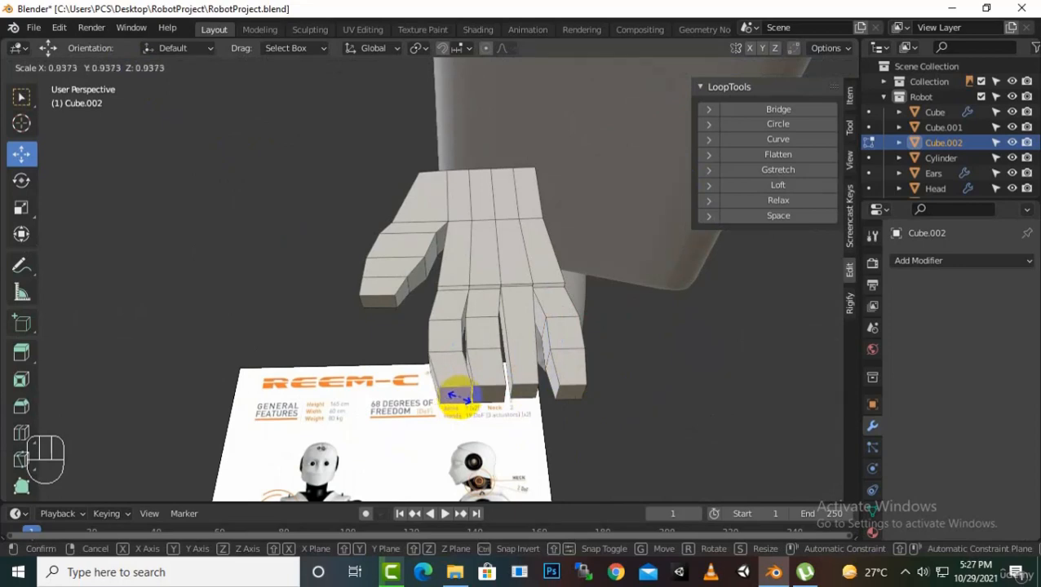
left_click(455, 397)
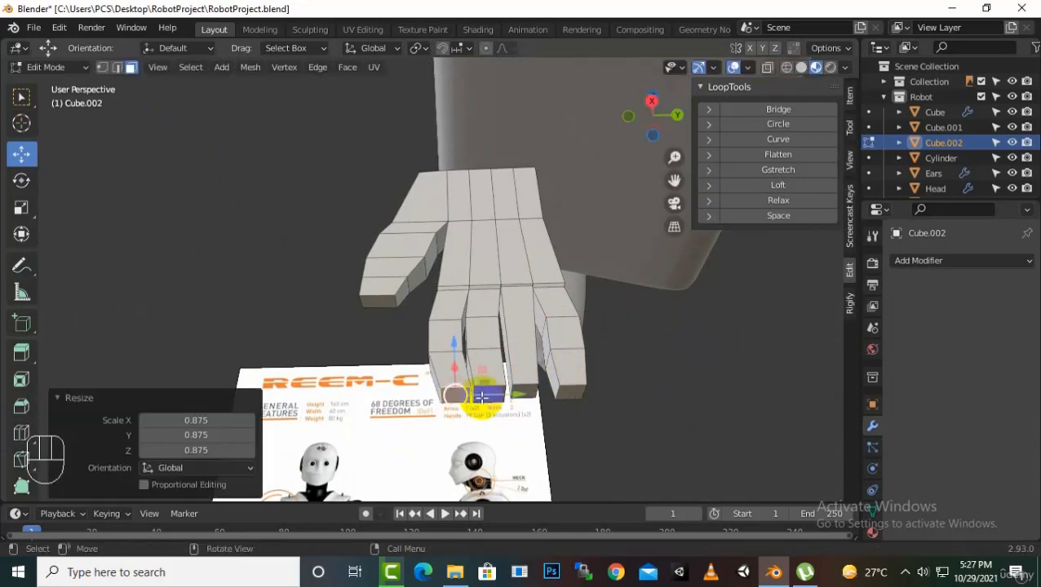
key("g")
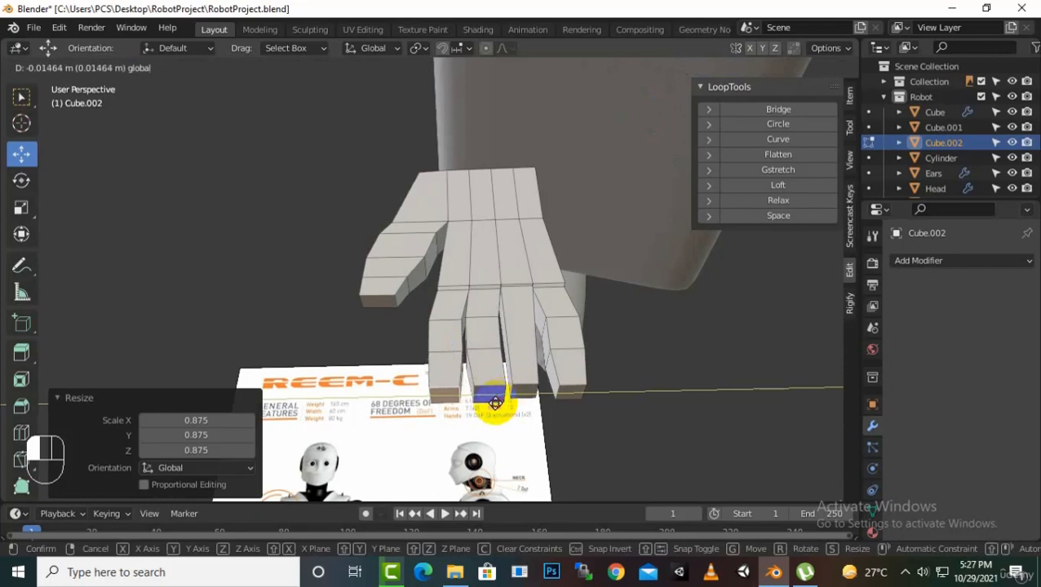
left_click(495, 403)
- Scale the middle finger's end face to about 0.942 and move it about 0.012 m along negative Y
key("s")
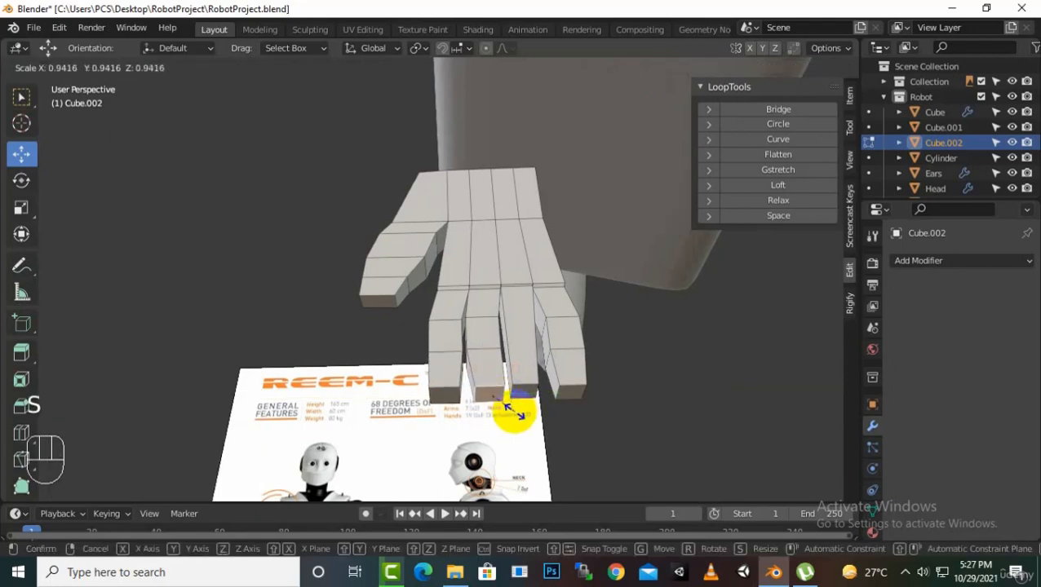
left_click(512, 412)
left_click_drag(552, 394, 538, 399)
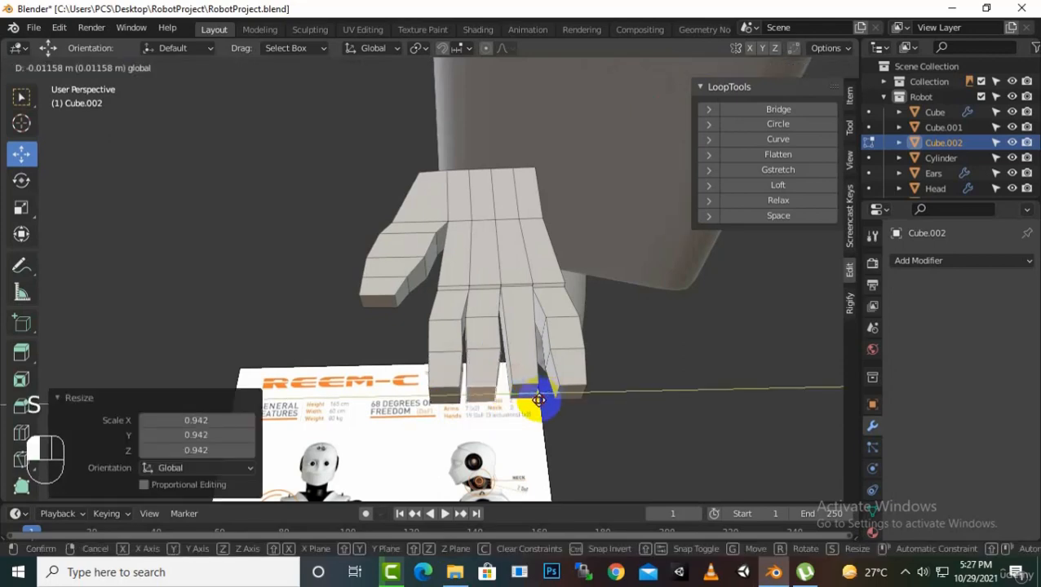
- Add a Subdivision Surface modifier to the hand and set its viewport level to 2
middle_click_drag(620, 348, 551, 434)
left_click(991, 260)
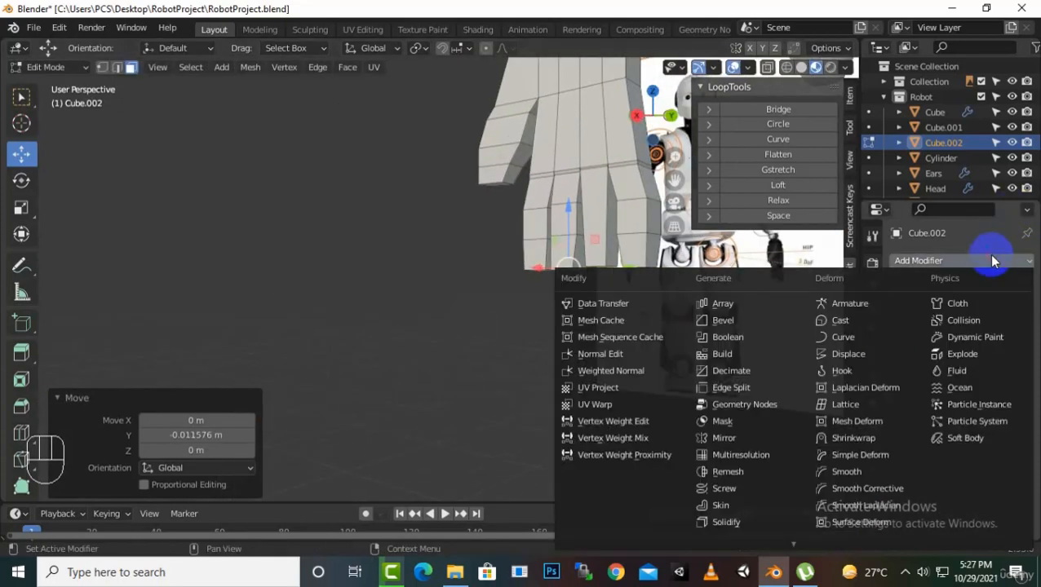
left_click(754, 493)
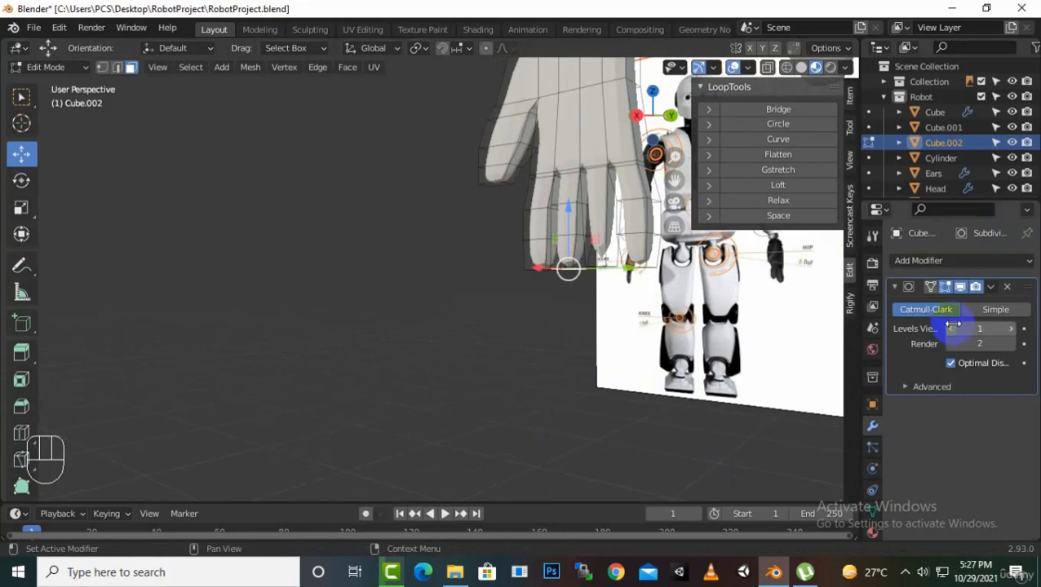
left_click(1011, 329)
middle_click_drag(686, 337, 799, 355)
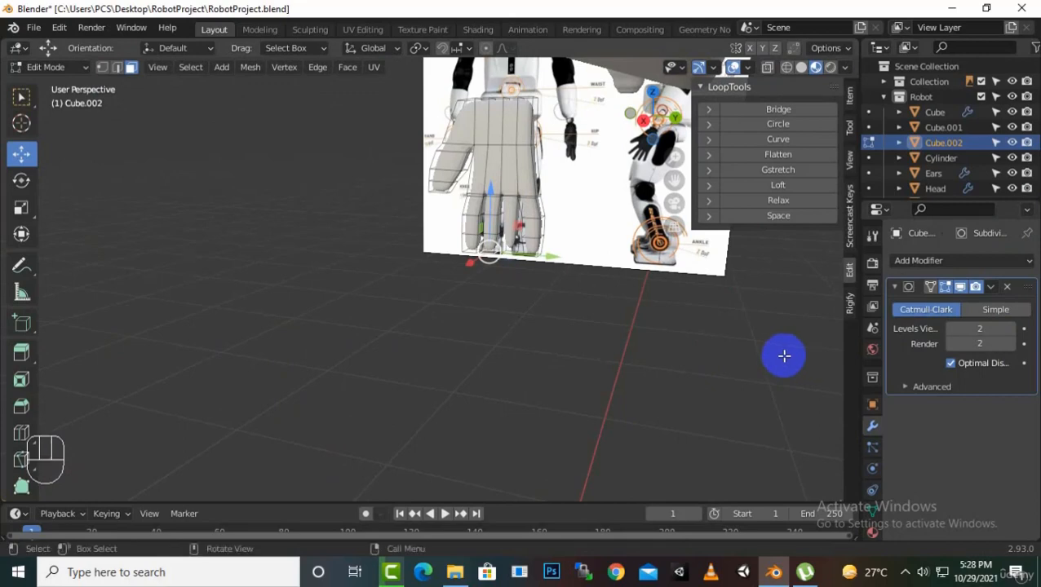
- Turn off the subdivision modifier's edit-mode display and switch the viewport to solid shading
key("KP_3")
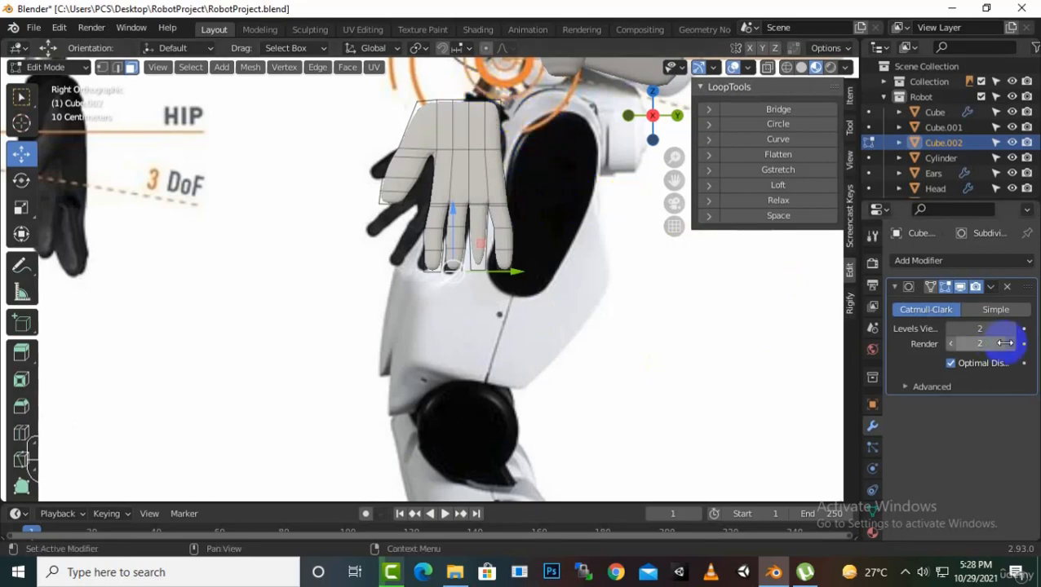
left_click(944, 287)
scroll(581, 336, "down", 4)
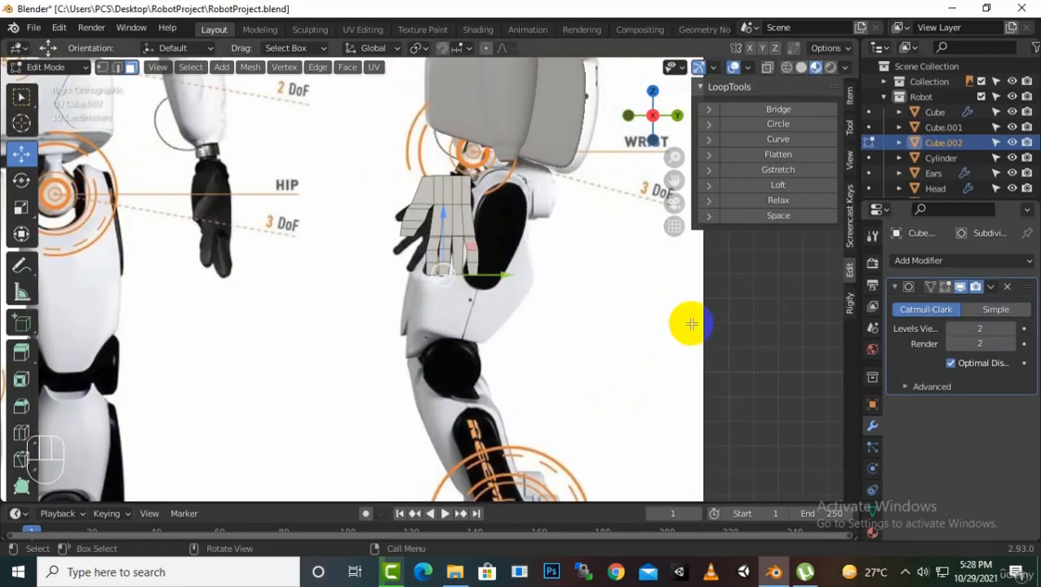
middle_click_drag(685, 325, 288, 420)
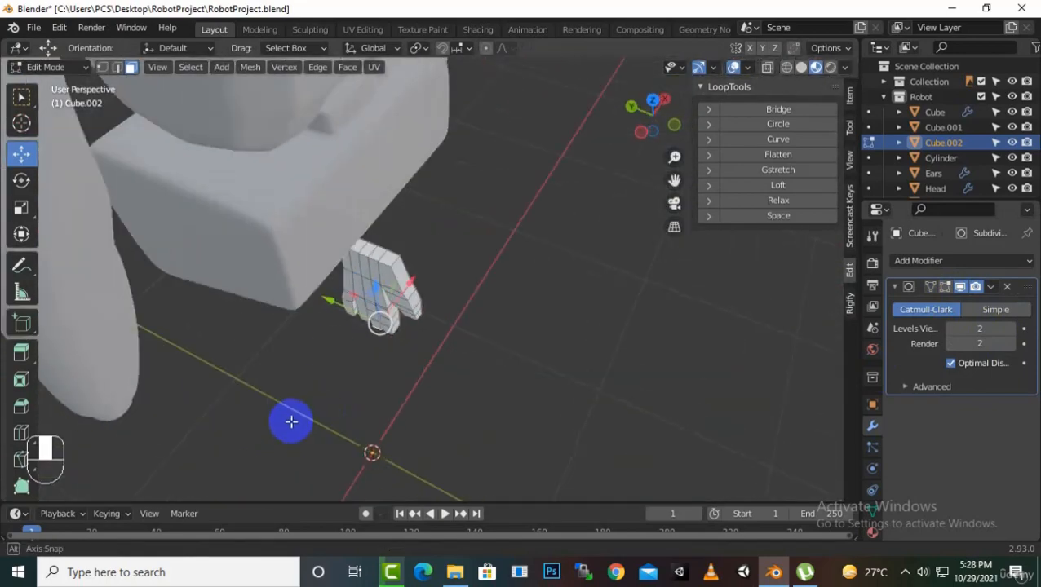
middle_click_drag(554, 262, 392, 249)
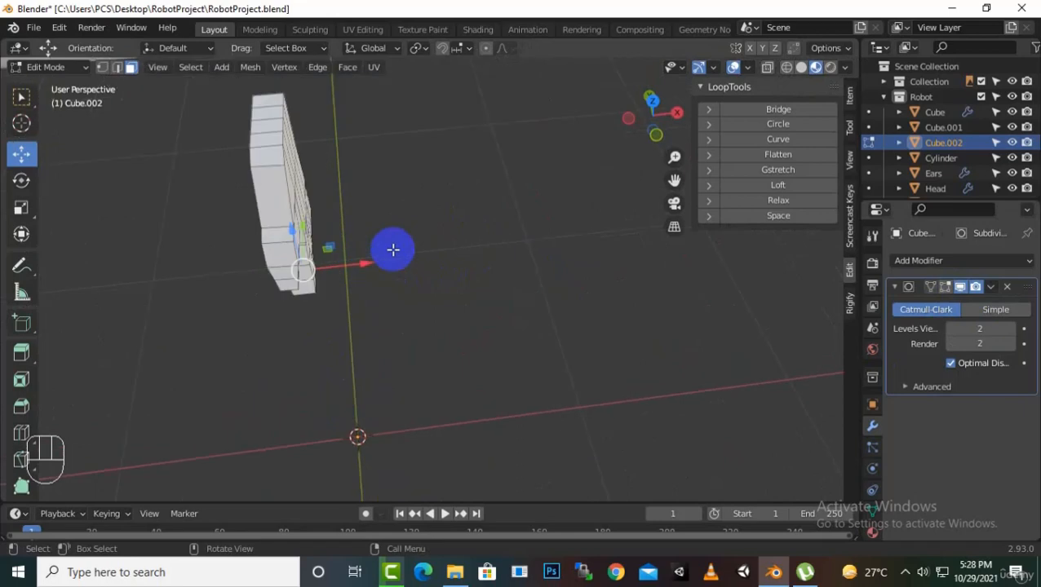
left_click(800, 67)
- Select the row of faces at the wrist end of the palm and extrude it a short distance upward
left_click(270, 152)
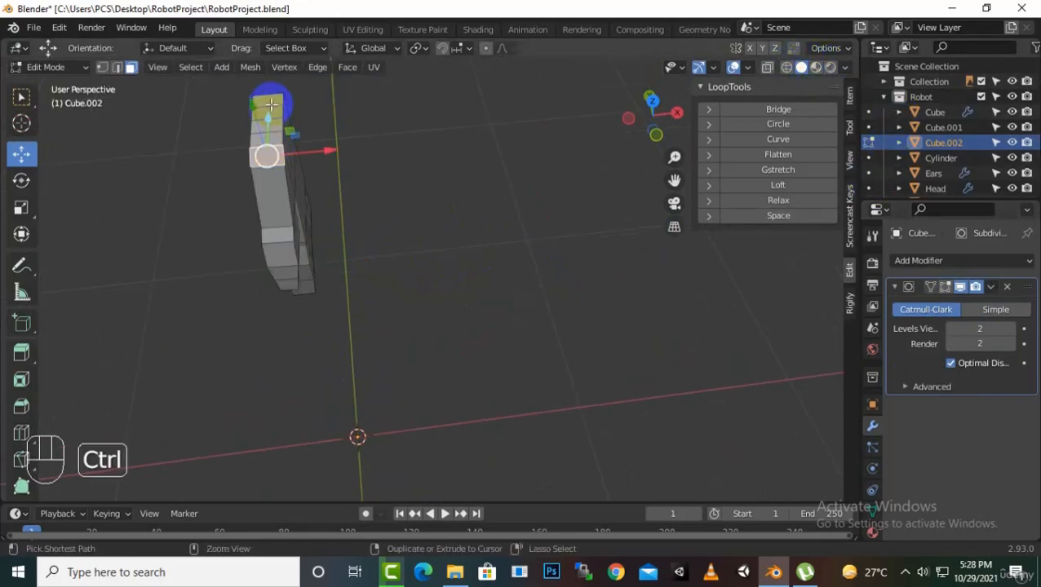
left_click(269, 121, "ctrl")
middle_click_drag(354, 189, 418, 186)
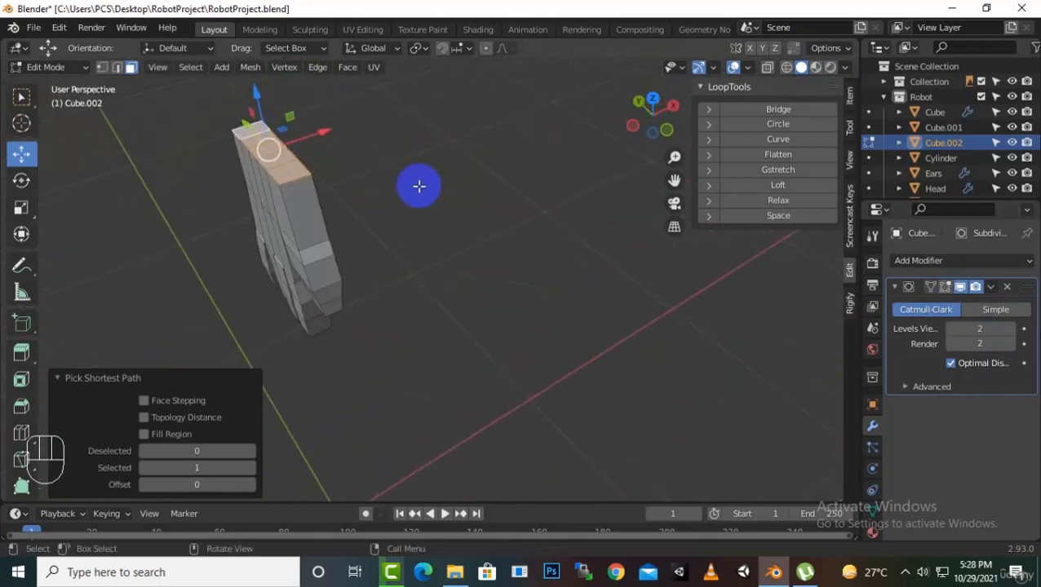
key("e")
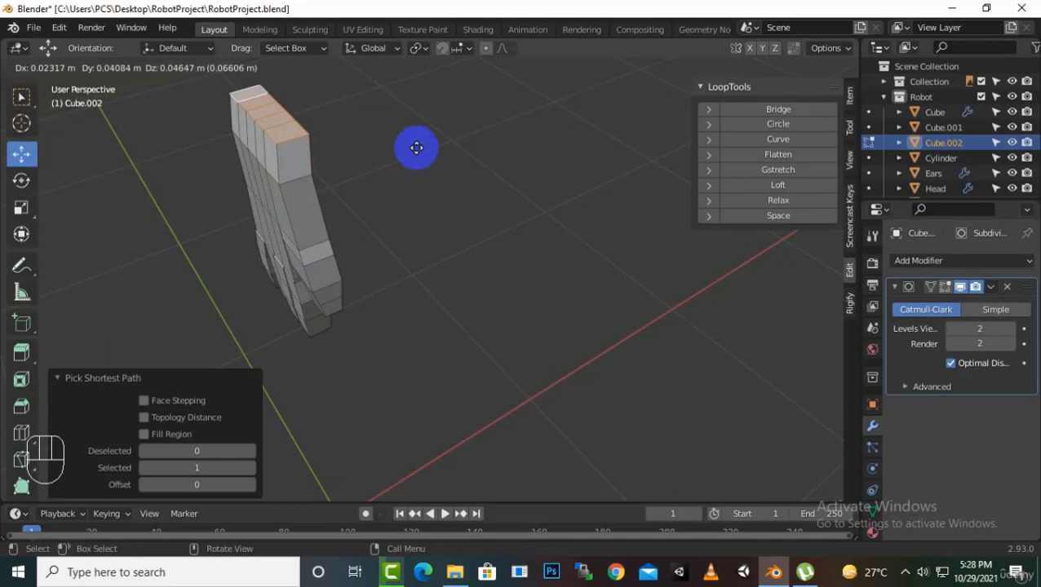
key("ctrl")
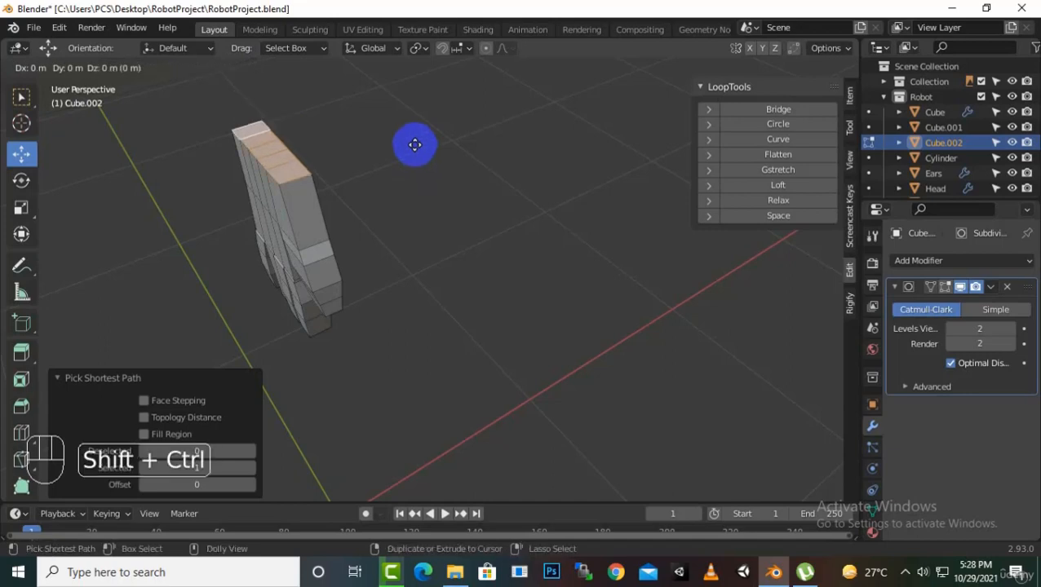
key("ctrl")
key("shift")
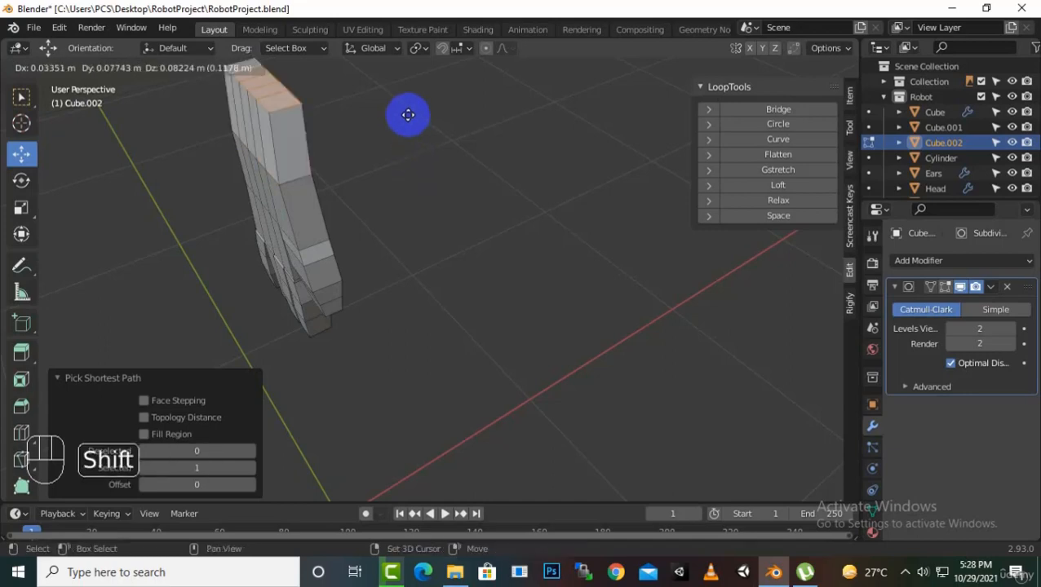
key("ctrl")
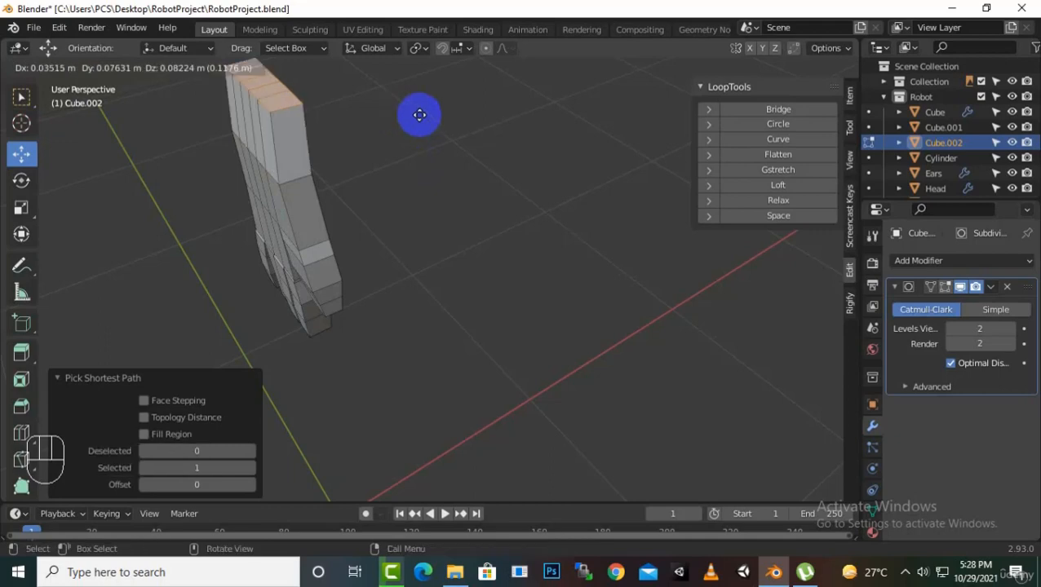
left_click(421, 151)
- Shift the extruded wrist faces slightly along negative Y and round their outline with the LoopTools Circle operation
middle_click_drag(421, 150, 296, 174)
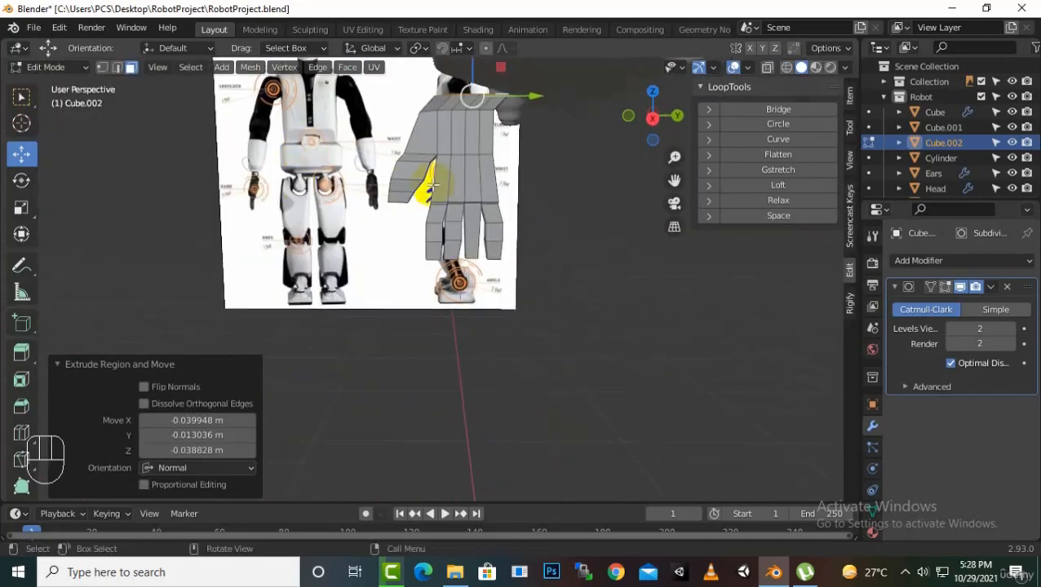
key("KP_3")
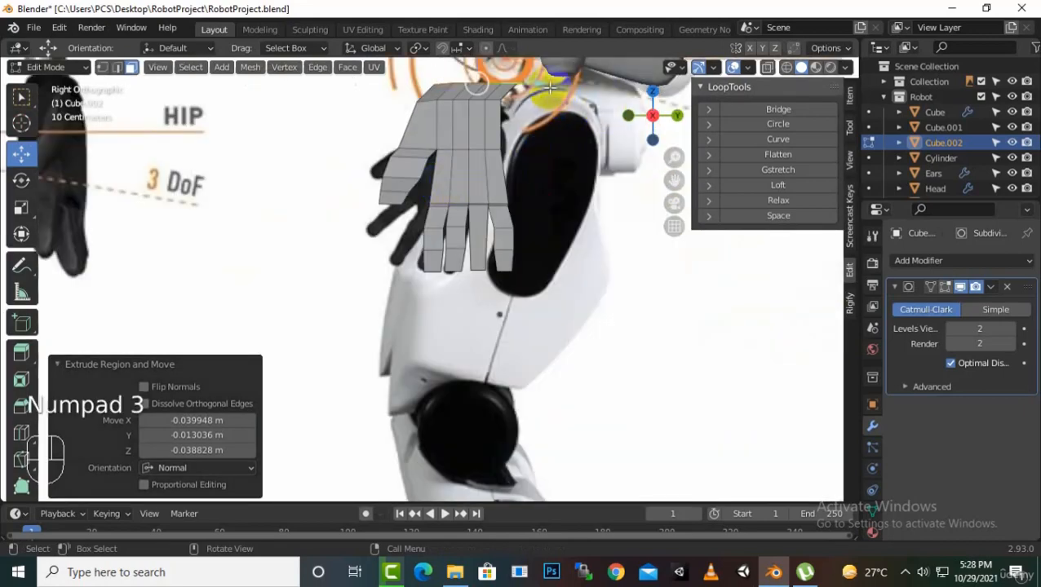
left_click_drag(551, 87, 525, 85)
left_click(796, 126)
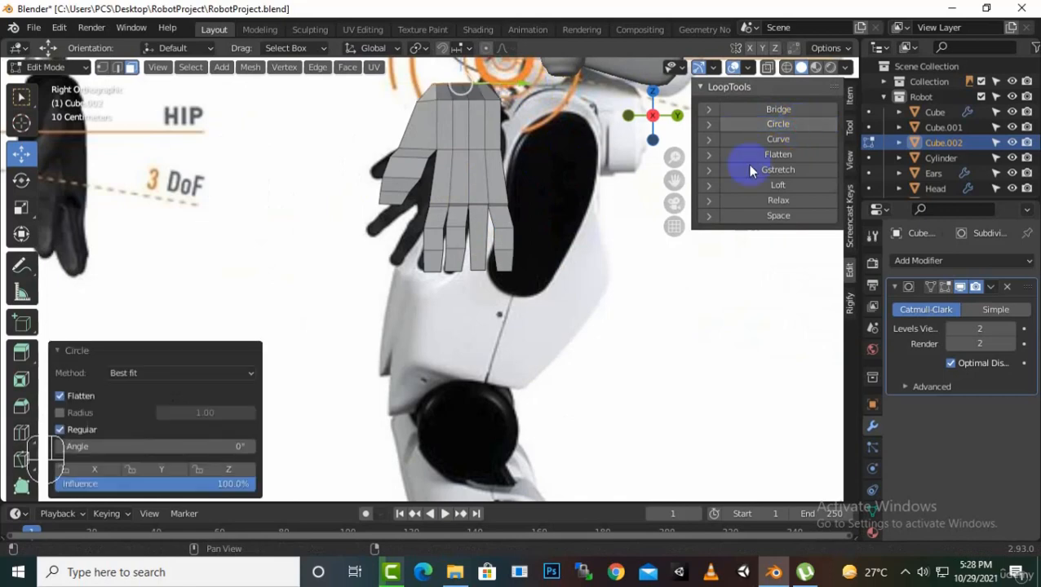
middle_click_drag(571, 196, 300, 131)
left_click_drag(674, 179, 765, 412)
scroll(522, 310, "up", 4)
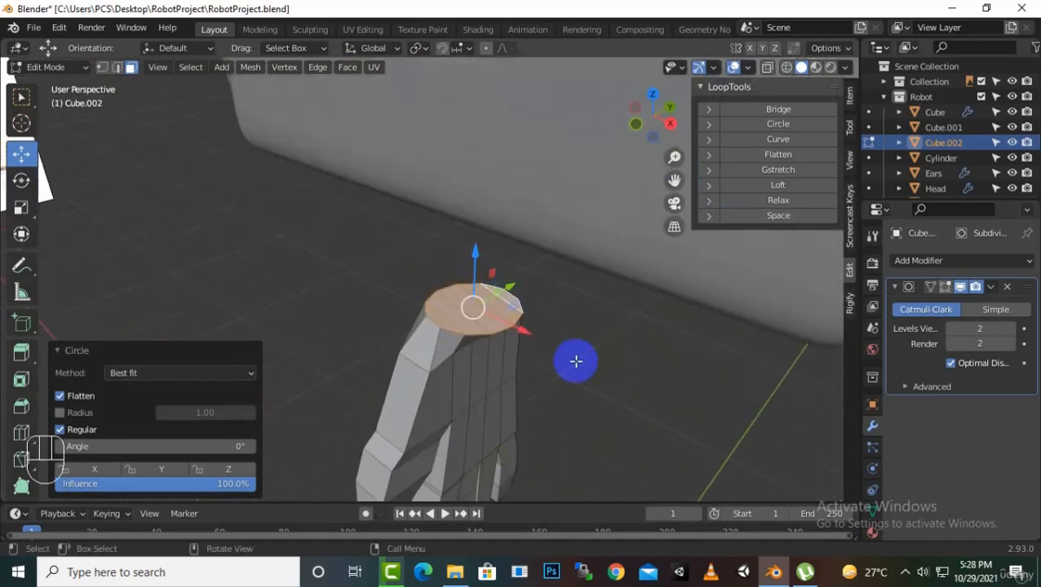
- Scale the rounded wrist end to about 0.758 along X
middle_click_drag(575, 360, 606, 339)
key("s")
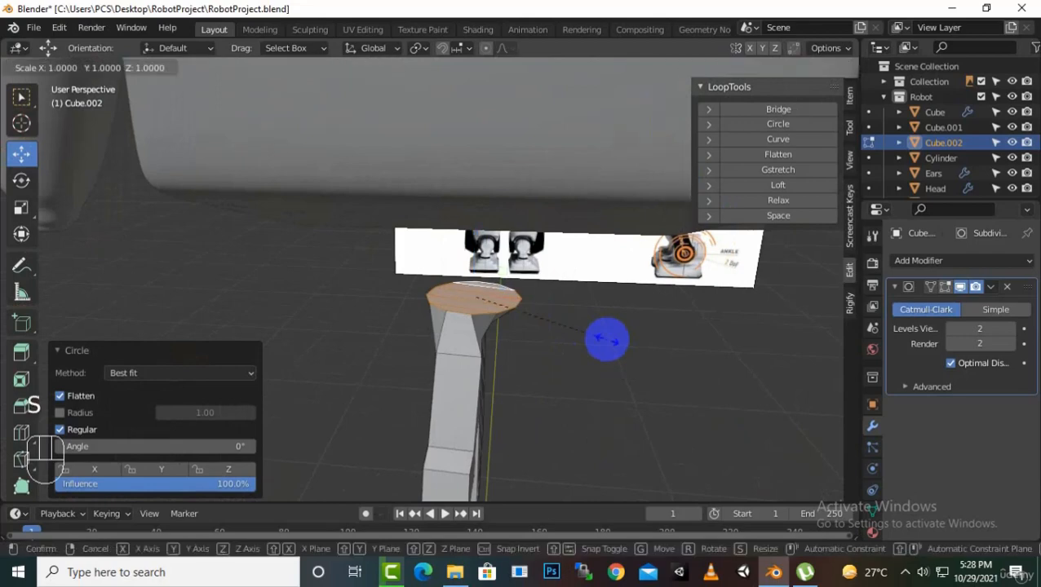
key("x")
left_click(554, 315)
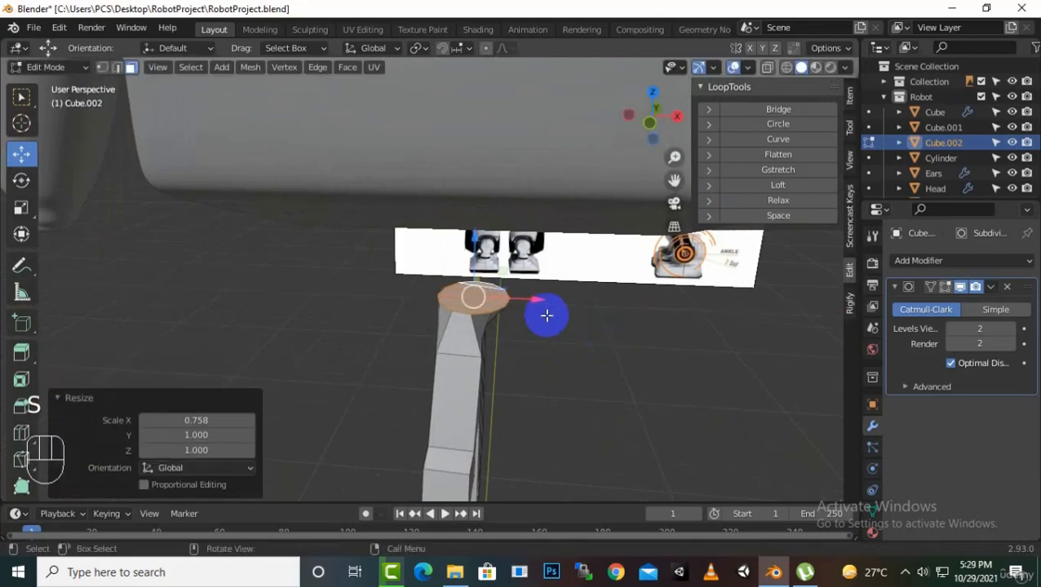
middle_click_drag(546, 309, 445, 258)
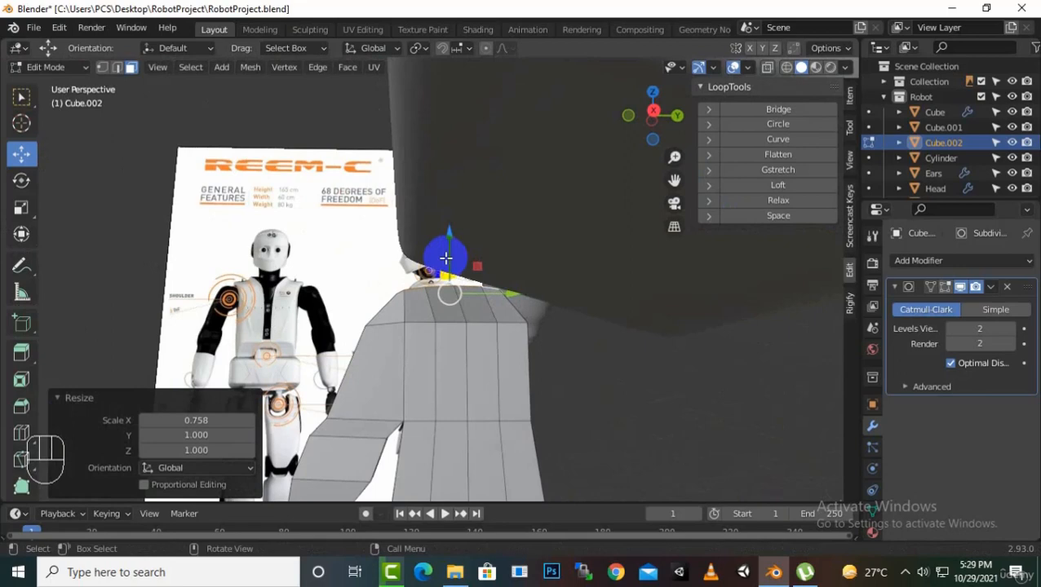
- Select the whole hand mesh and move it about 0.241 m along Y and 0.793 m along X to the reference hand
key("KP_1")
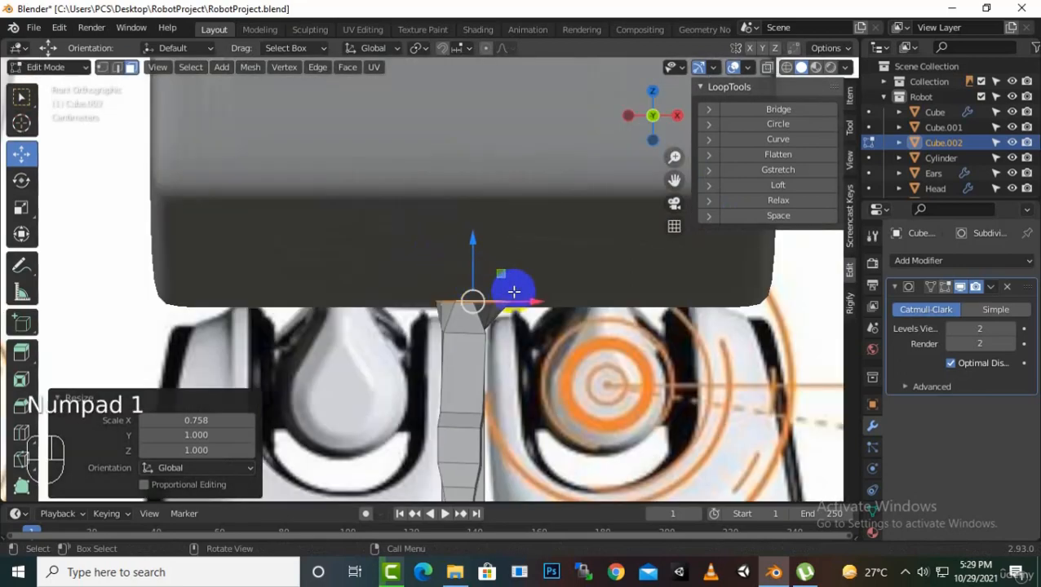
key("KP_3")
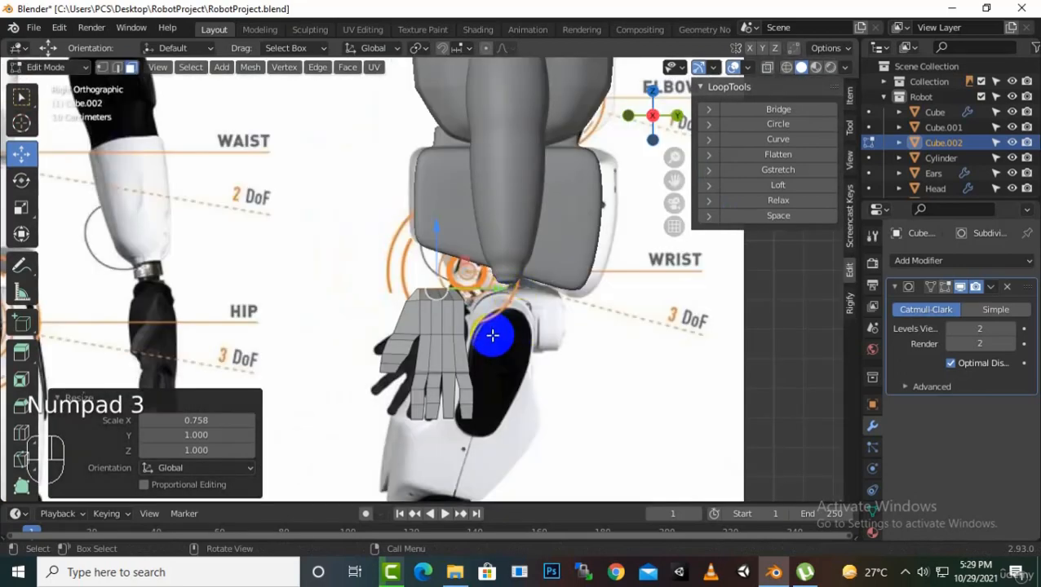
scroll(509, 330, "up", 2)
scroll(530, 325, "down", 3)
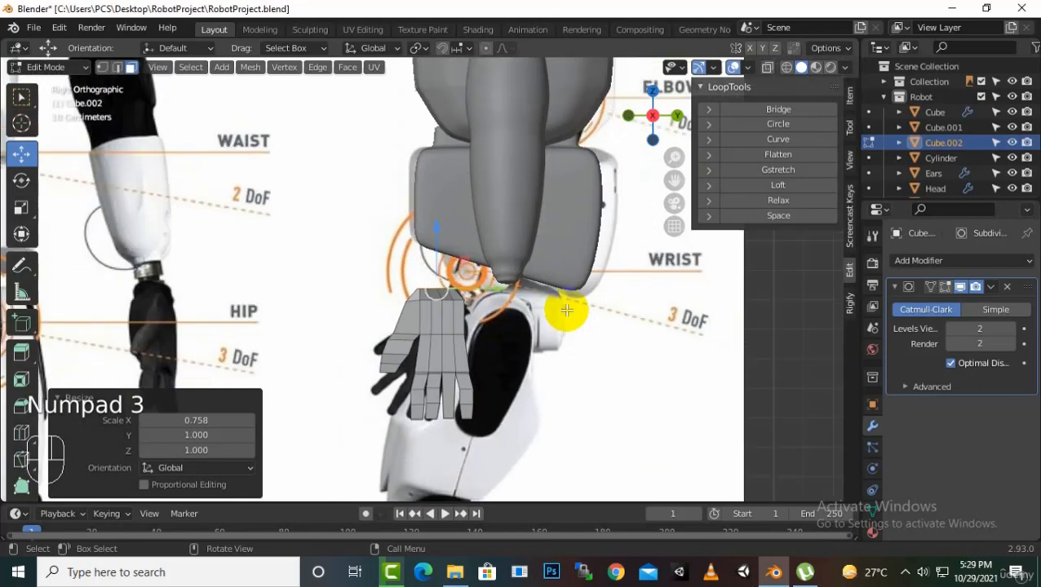
left_click(477, 314)
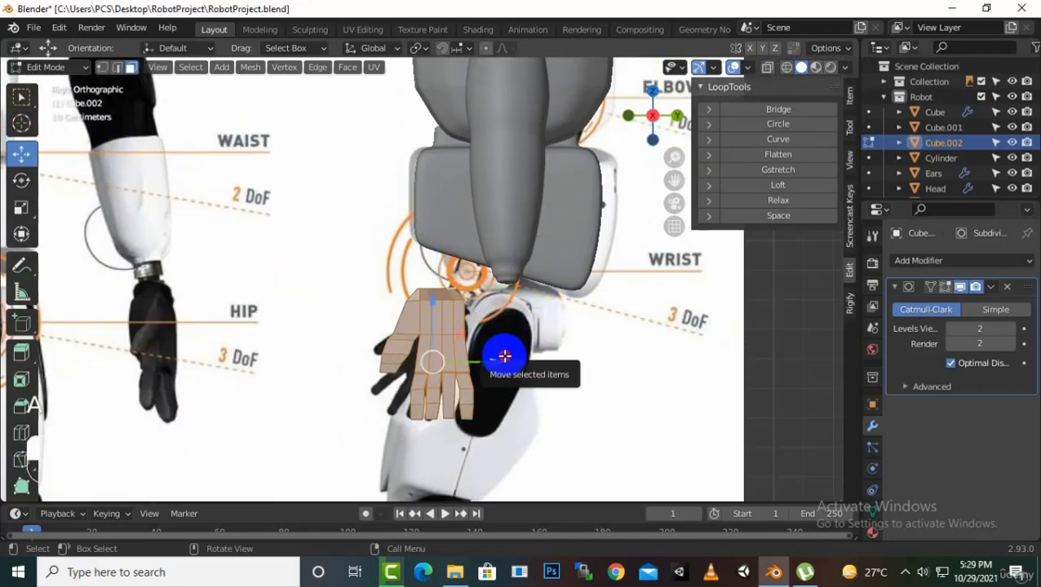
left_click_drag(497, 361, 601, 358)
key("KP_1")
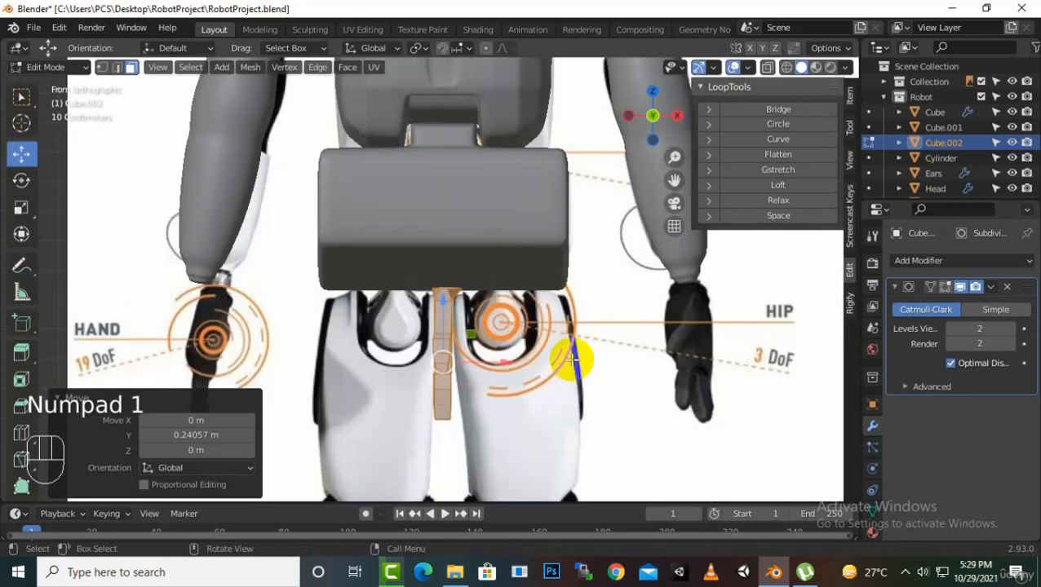
scroll(518, 330, "down", 2)
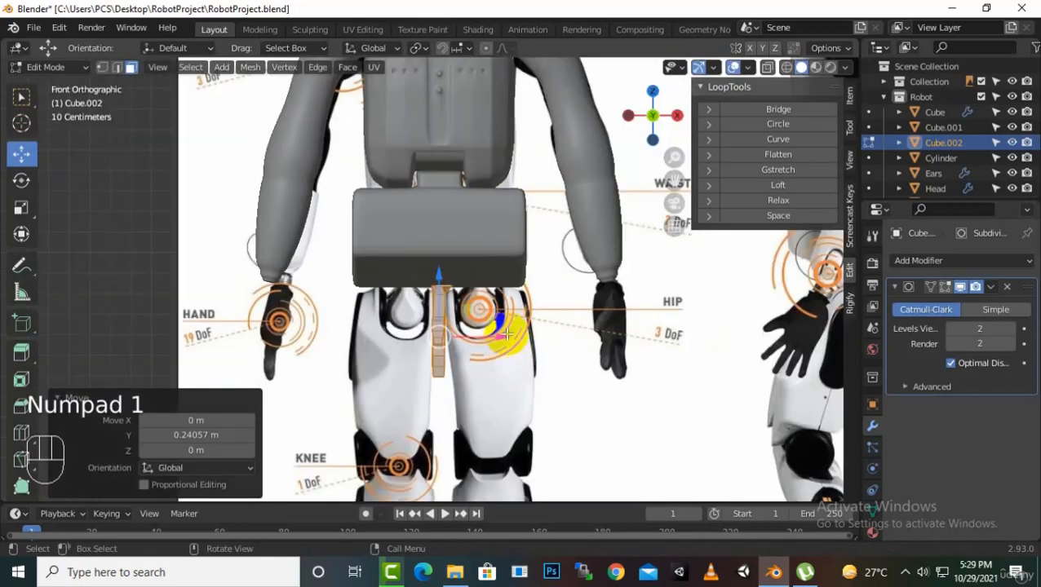
left_click_drag(506, 334, 688, 346)
- Add a Mirror modifier on the X axis to duplicate the hand onto the opposite arm
left_click(917, 260)
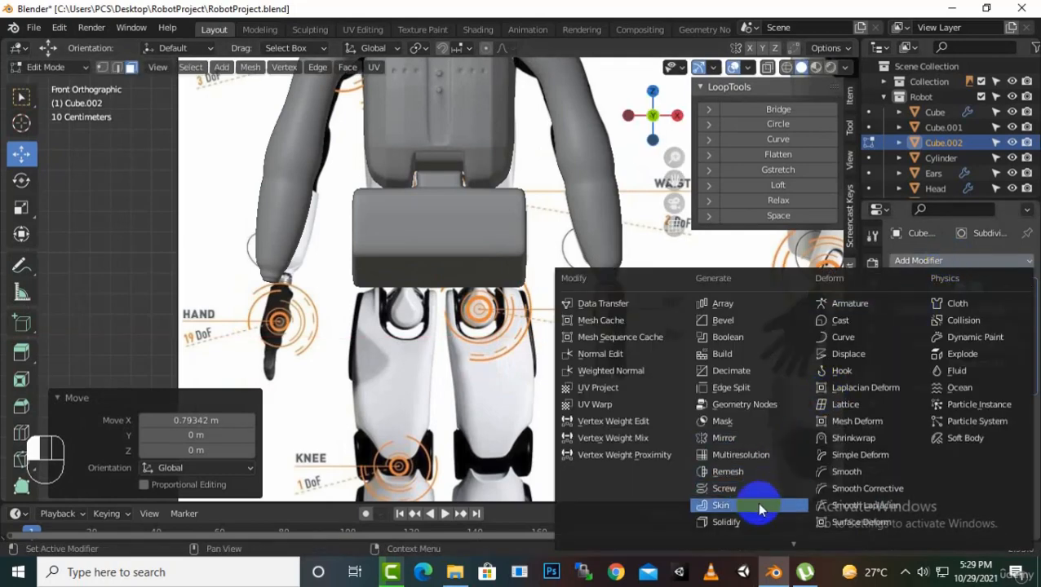
left_click(724, 438)
scroll(571, 359, "up", 2)
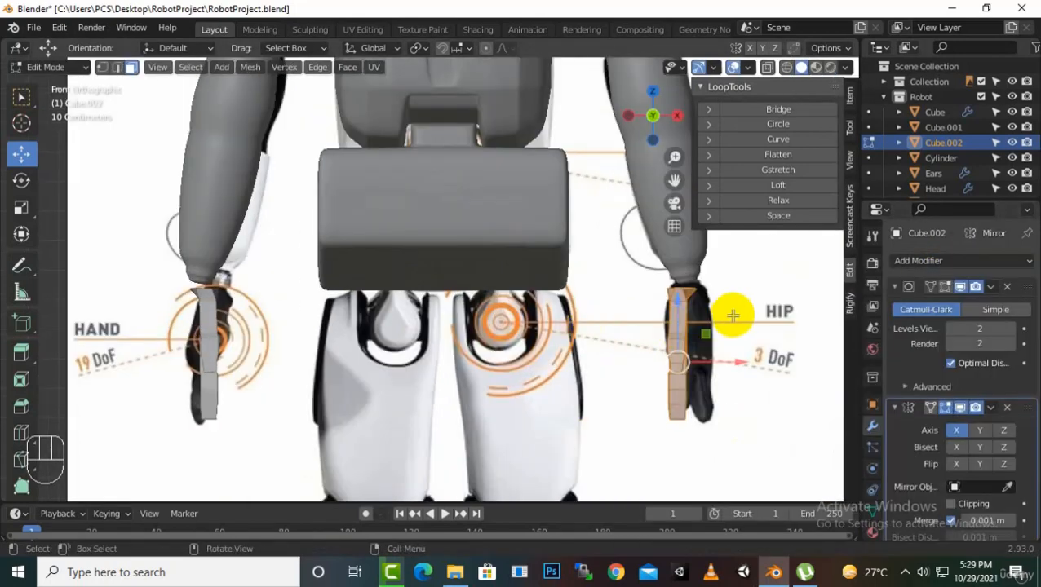
- Raise the whole hand slightly toward the forearm and move it about 0.025 m along X
left_click_drag(676, 179, 532, 183)
scroll(622, 269, "up", 2)
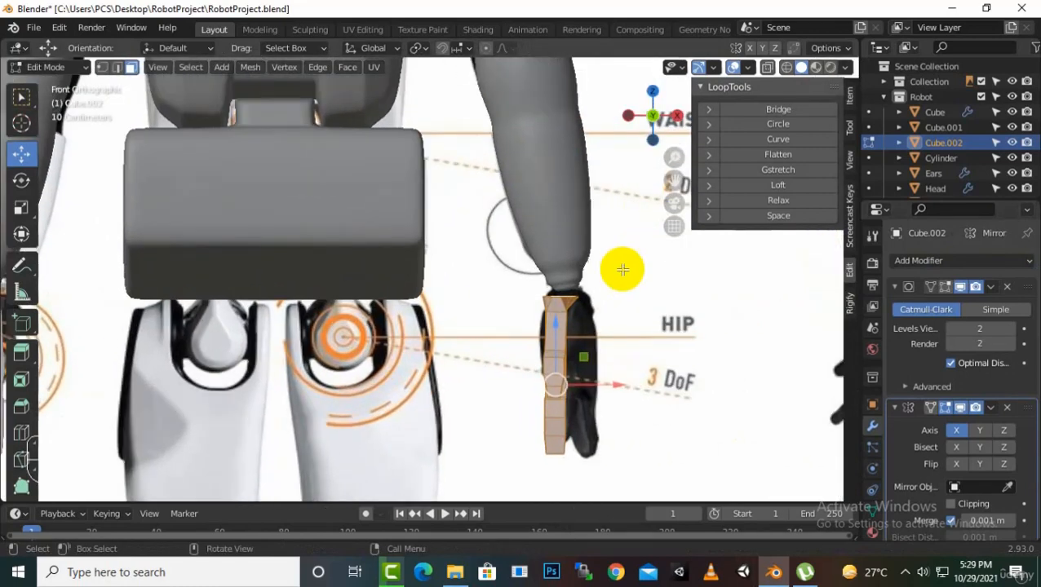
left_click_drag(584, 329, 584, 317)
left_click_drag(642, 391, 658, 393)
- Rotate the hand about -6.27° in the front view and move it about 0.014 m along X
left_click(22, 179)
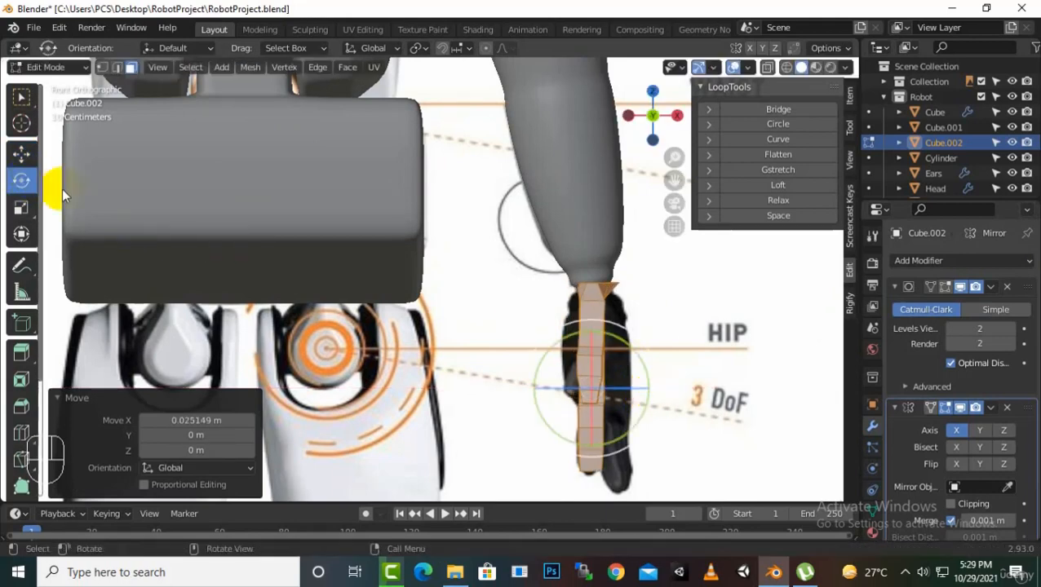
left_click_drag(633, 337, 621, 329)
left_click(21, 162)
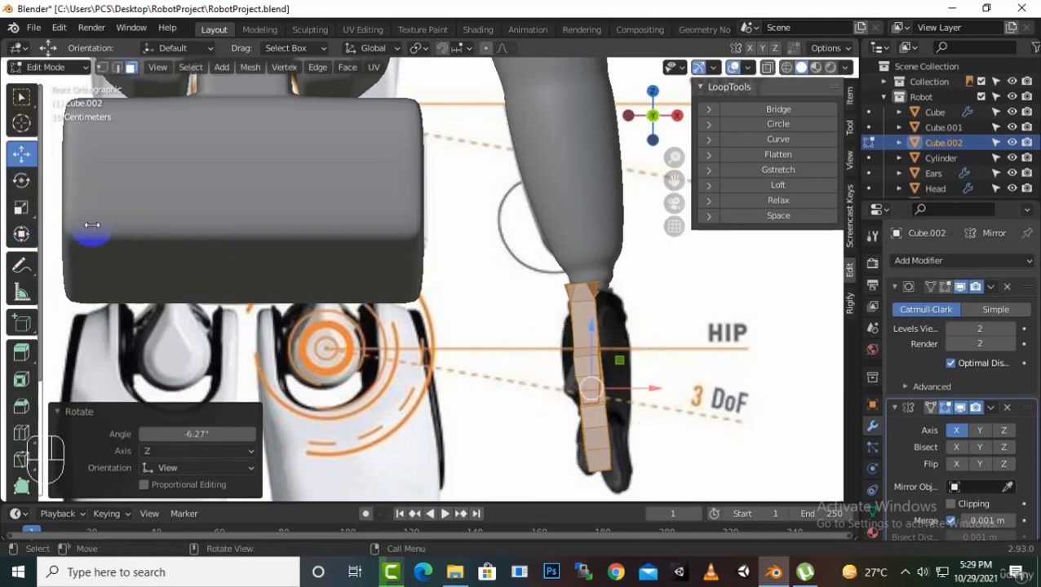
left_click_drag(652, 392, 667, 397)
- Select the top edge loop of the hand's wrist, scale it by about 1.126 and raise it about 0.010 m
scroll(678, 342, "down", 4)
middle_click_drag(721, 349, 534, 369)
scroll(489, 347, "up", 4)
scroll(486, 337, "down", 1)
scroll(534, 367, "up", 1)
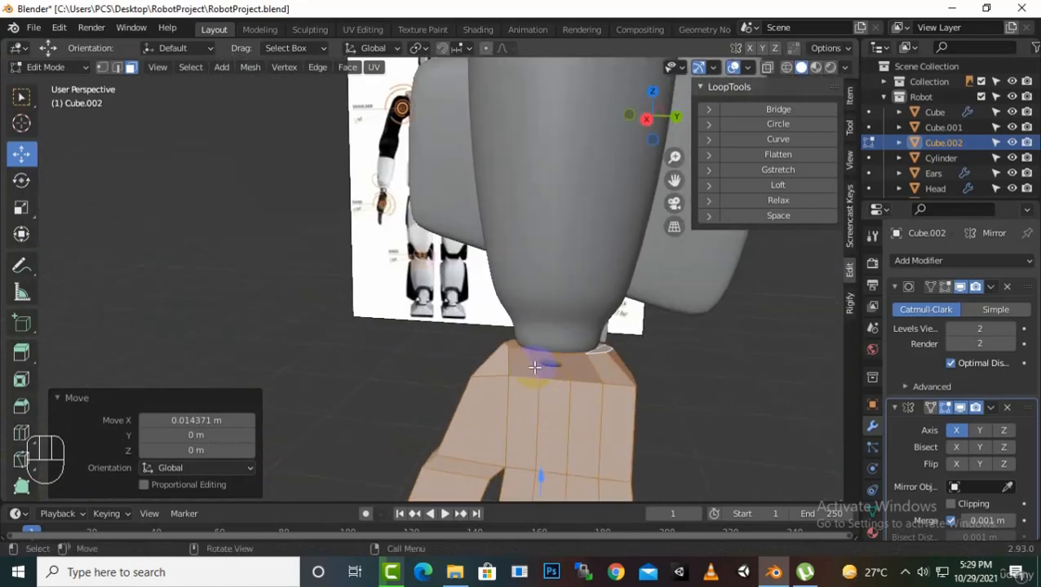
middle_click_drag(639, 398, 697, 382)
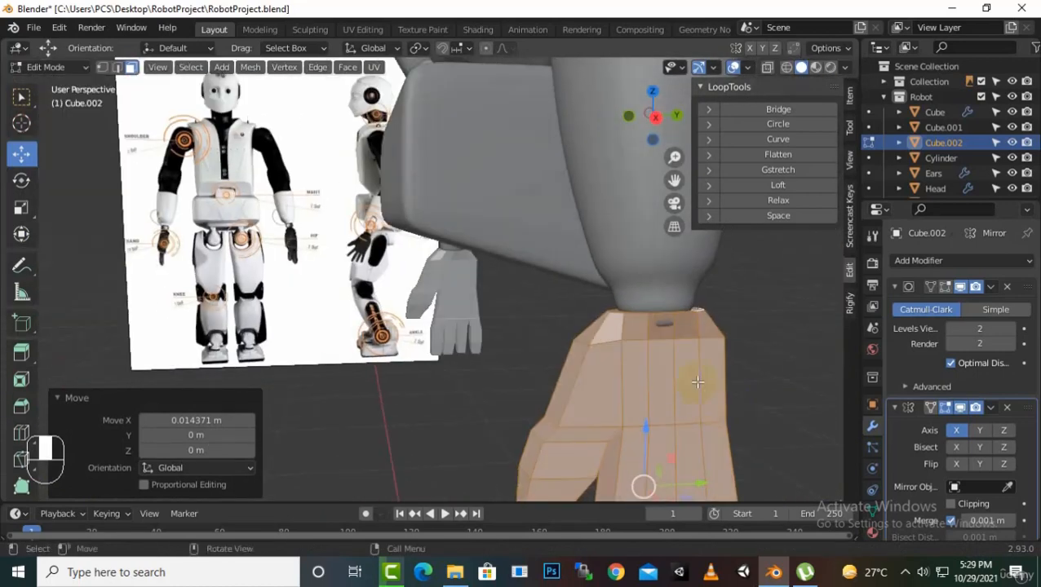
left_click(641, 316, "alt")
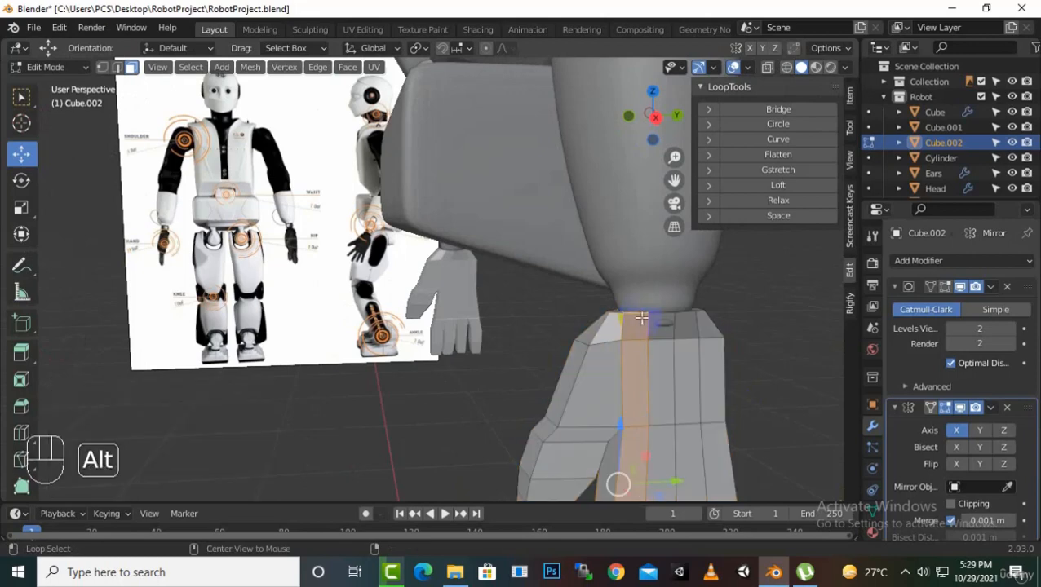
middle_click_drag(641, 316, 645, 331)
left_click(118, 66)
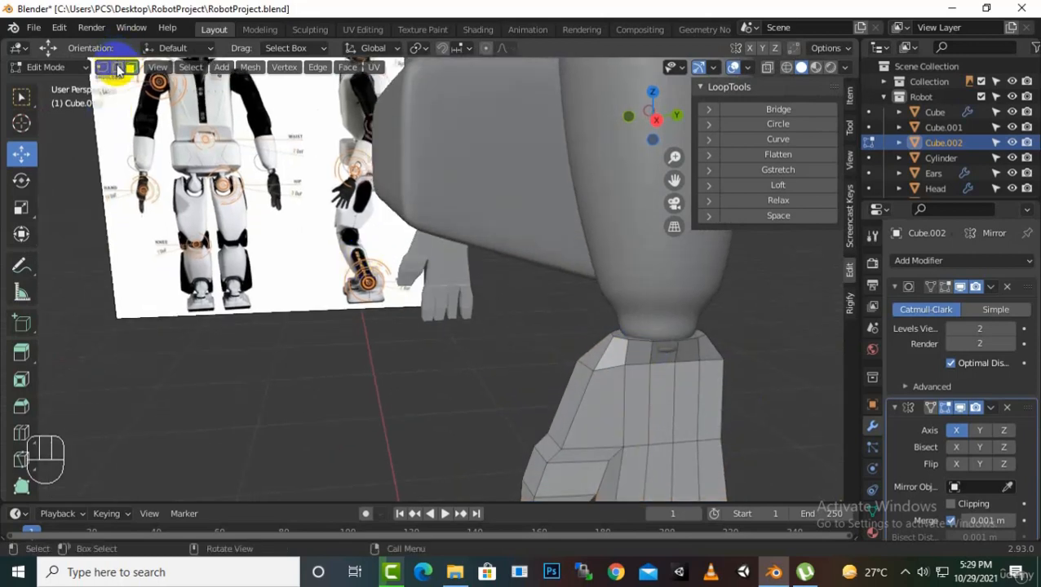
middle_click_drag(654, 381, 682, 416)
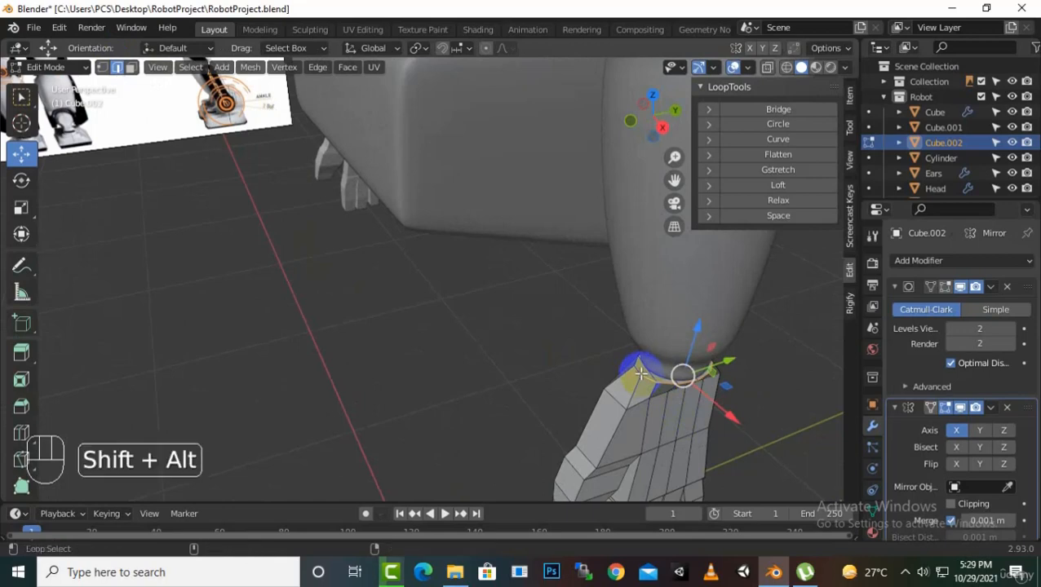
middle_click_drag(680, 400, 669, 283)
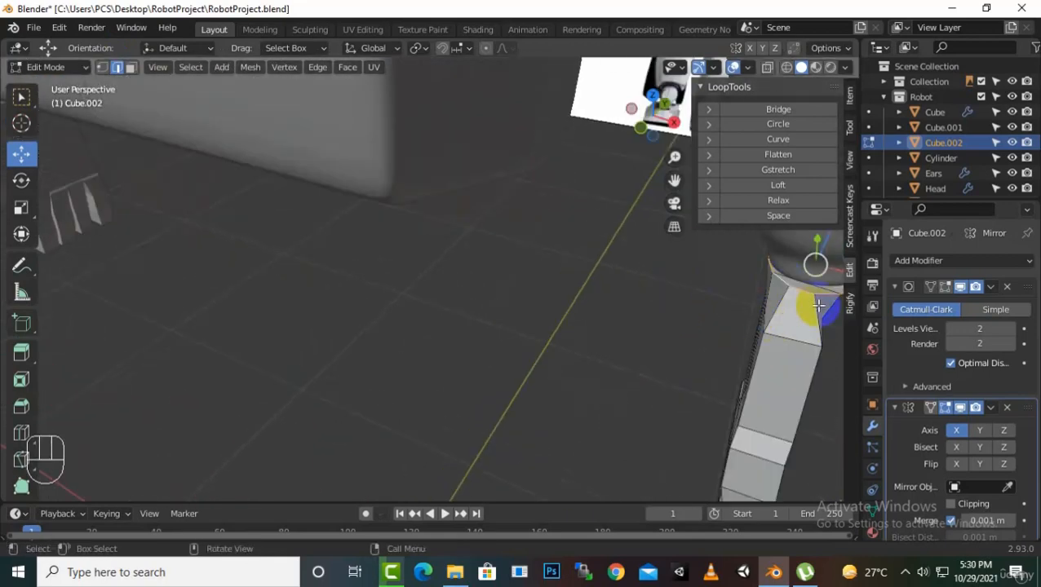
middle_click_drag(813, 295, 606, 350)
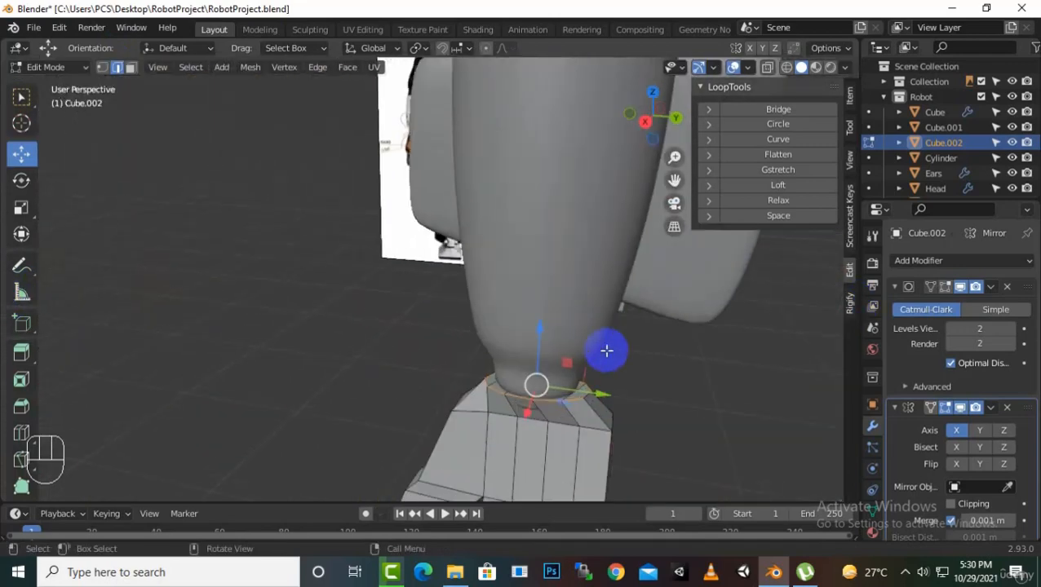
key("s")
left_click(616, 350)
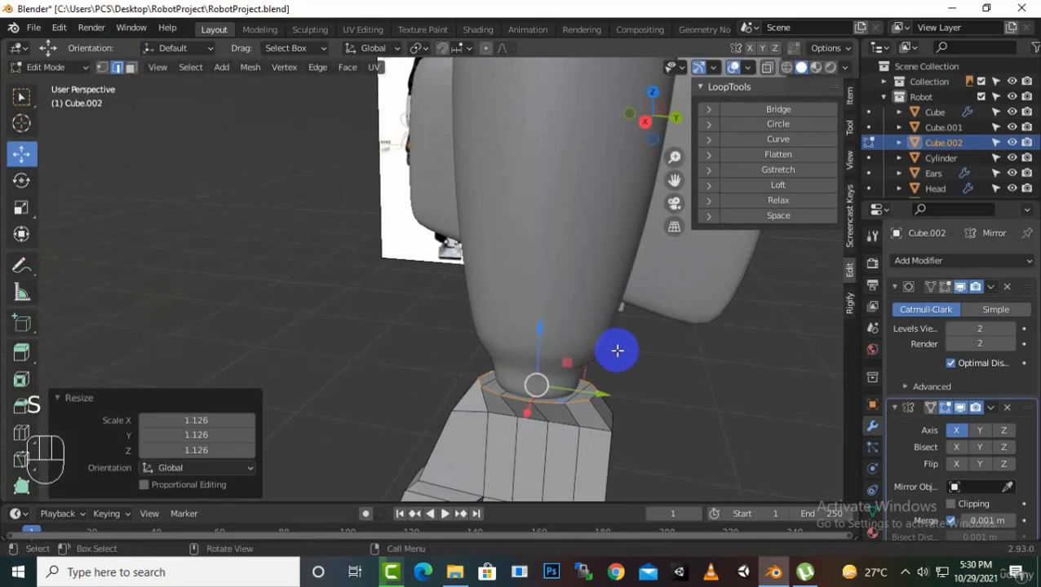
left_click_drag(544, 333, 544, 323)
- Add one loop cut around the hand's wrist below the top edge and scale it up by about 1.176
key("ctrl")
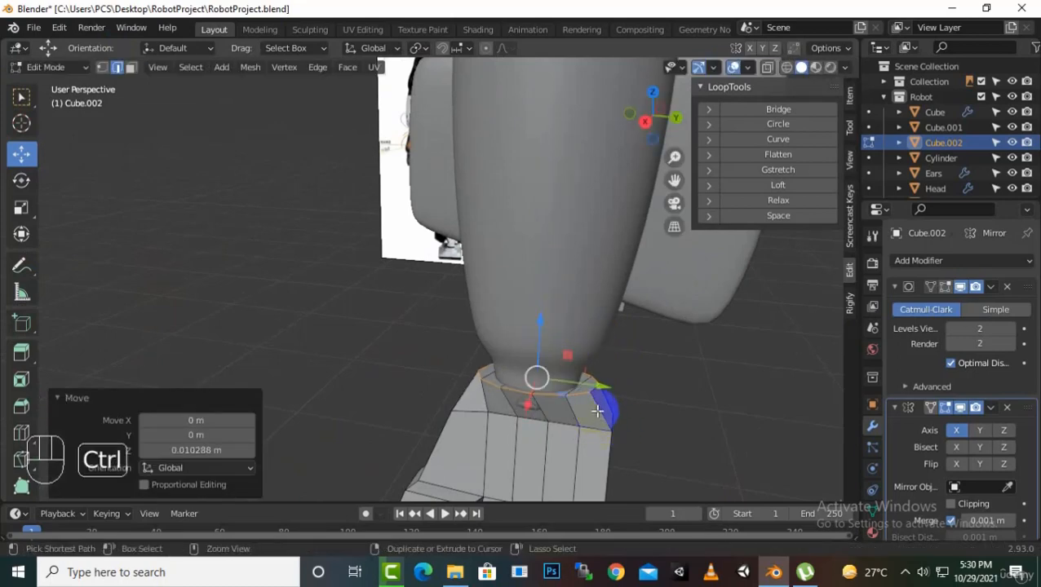
key("ctrl+r")
left_click(598, 411)
right_click(598, 412)
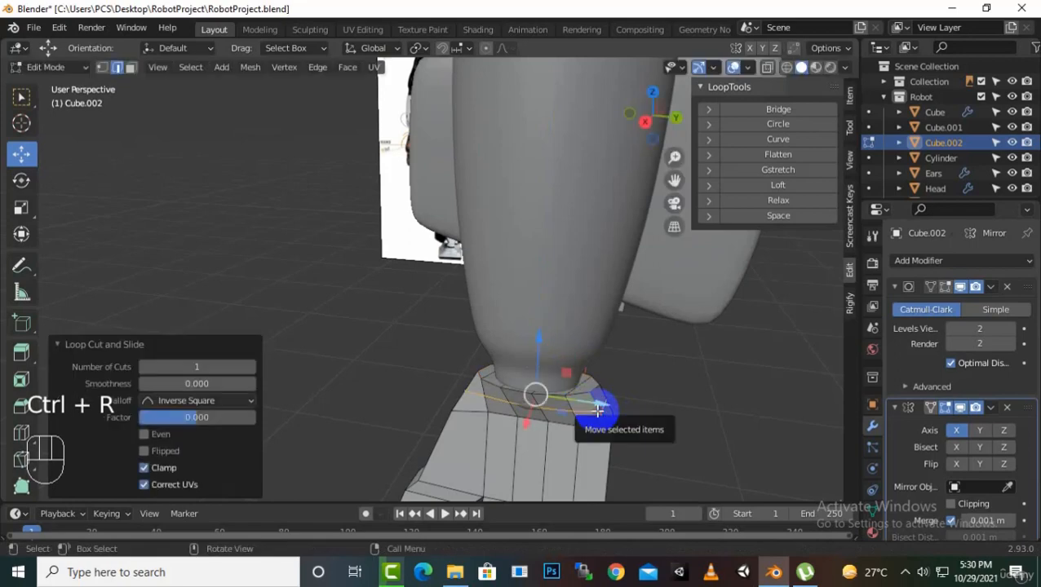
key("s")
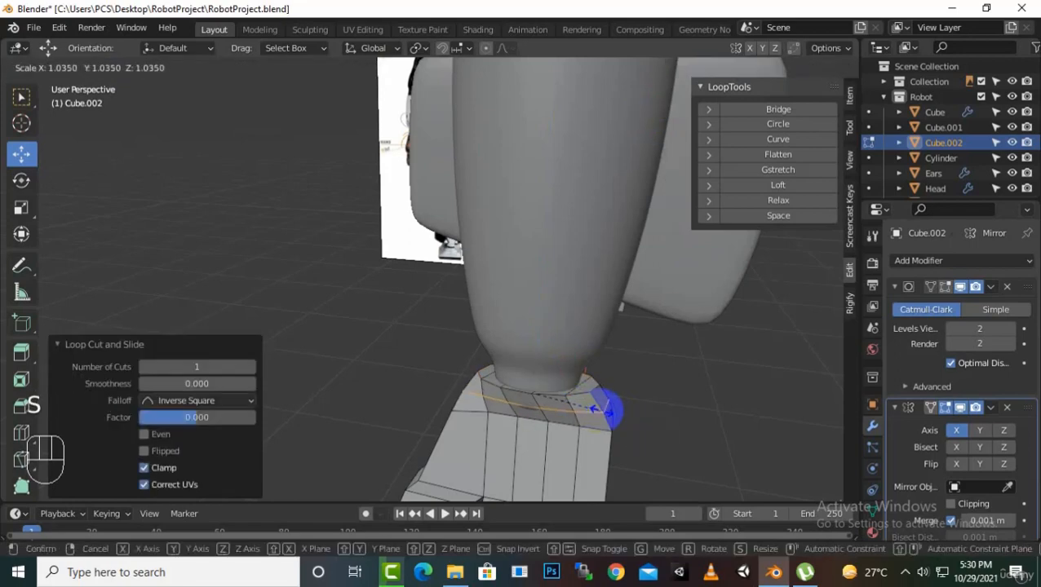
left_click(608, 410)
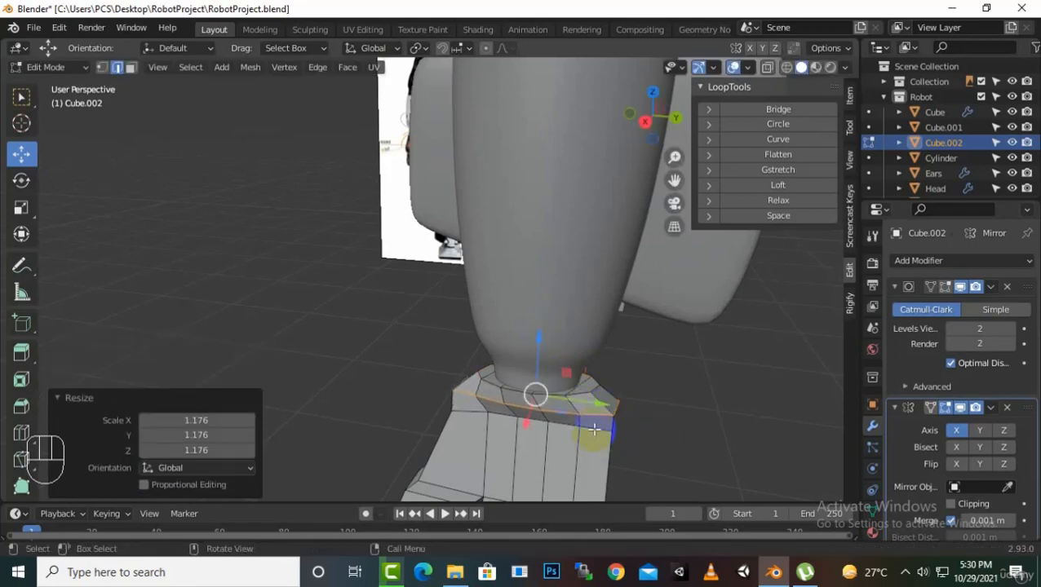
- Select the edge loop at the base of the wrist slope and scale it up by about 1.189
left_click(594, 430, "alt")
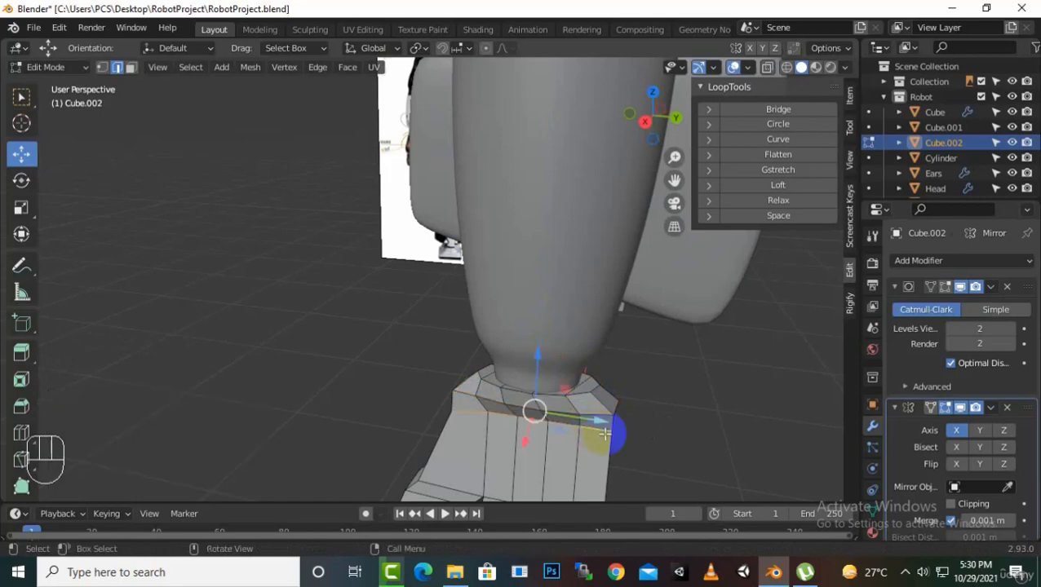
key("s")
left_click(616, 434)
middle_click_drag(621, 435, 714, 324)
left_click_drag(674, 180, 446, 170)
scroll(581, 241, "up", 1)
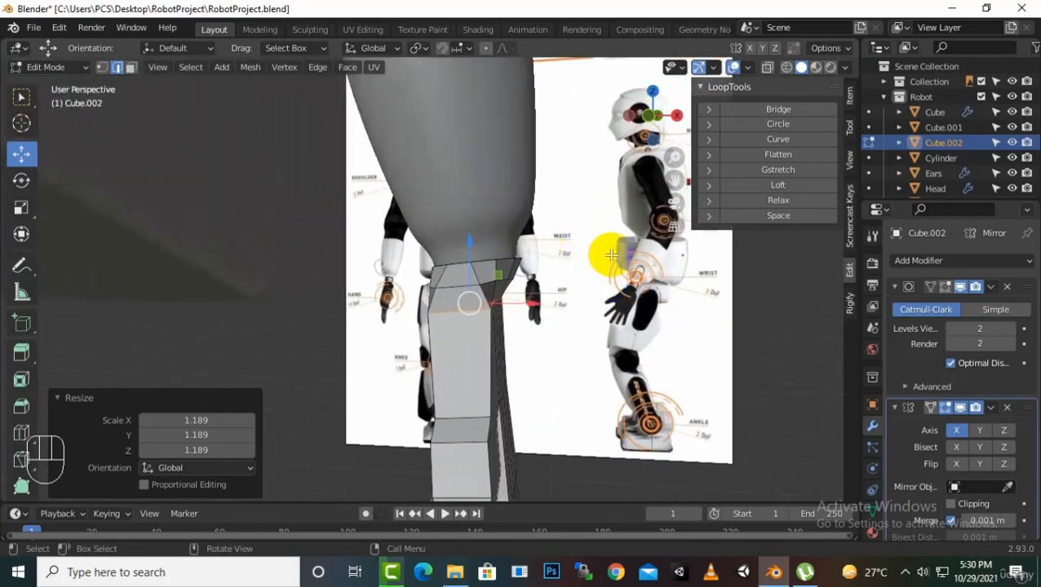
- Select the middle wrist edge loop and move it about 0.0026 m along X
middle_click_drag(611, 256, 599, 286)
left_click(491, 272, "alt")
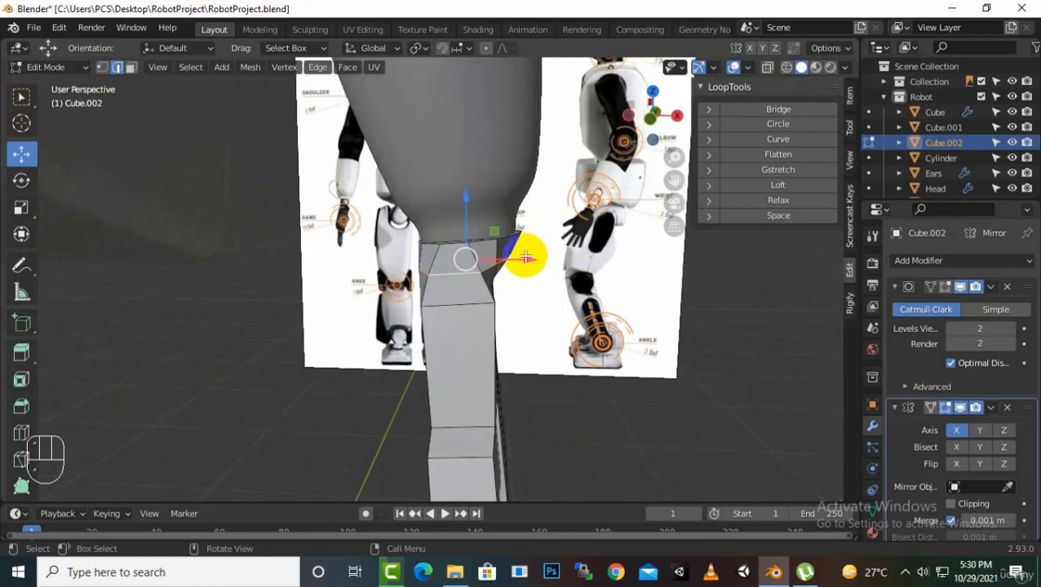
mouse_move(524, 256)
left_mouse_down()
mouse_move(509, 256)
mouse_move(523, 258)
left_mouse_up()
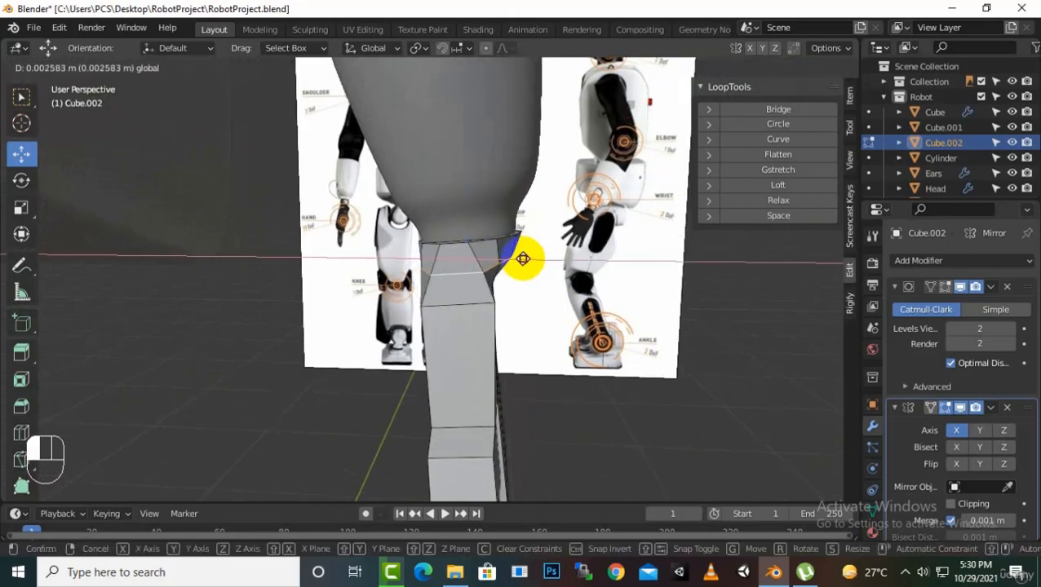
- Check the smoothed hand and wrist in Object Mode and with the Subdivision modifier's edit-mode display toggled on and off
middle_click_drag(594, 302, 506, 301)
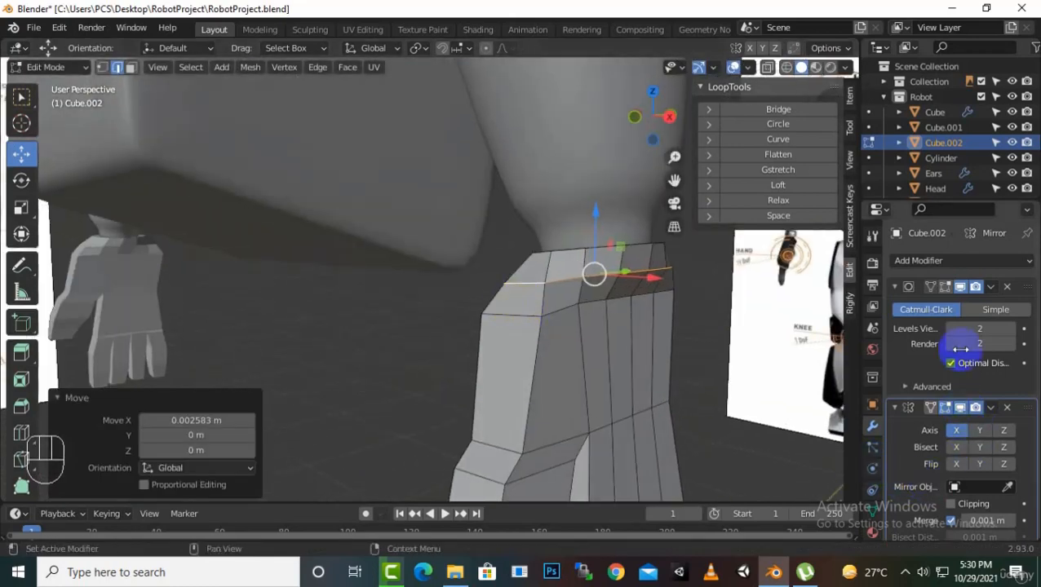
left_click(947, 286)
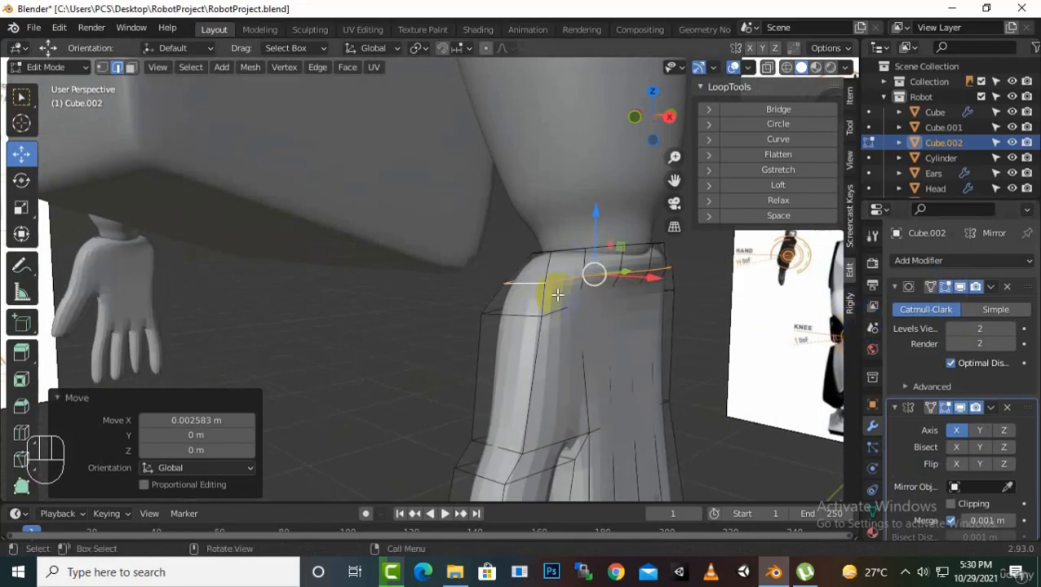
key("Tab")
middle_click_drag(556, 294, 526, 347)
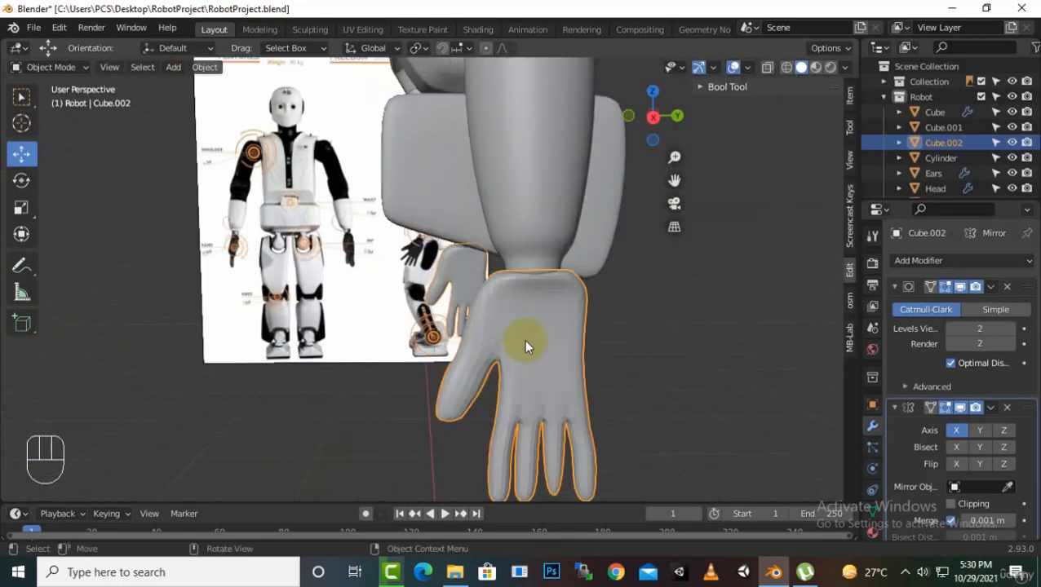
key("Tab")
middle_click_drag(648, 348, 726, 327)
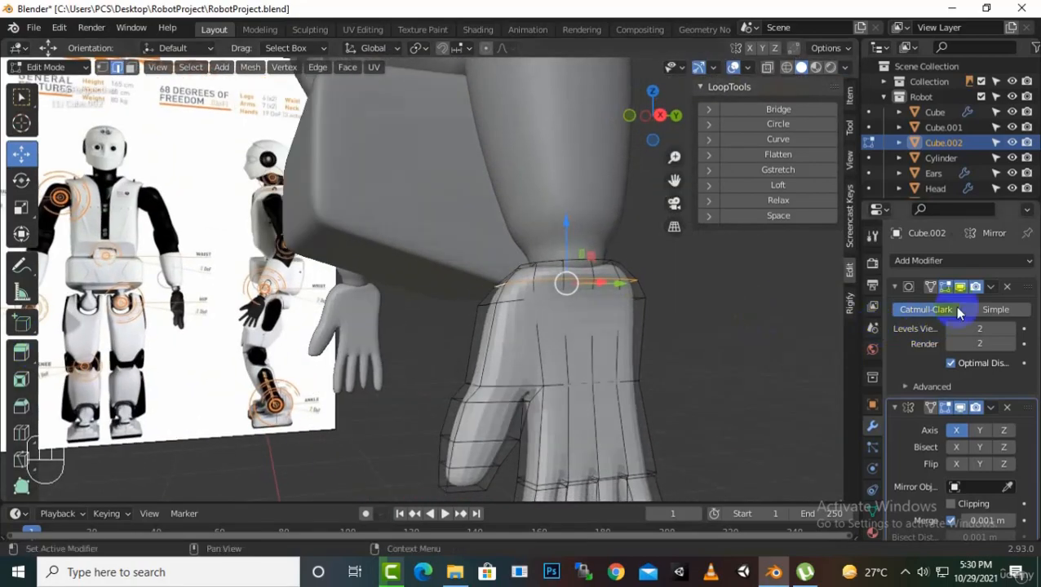
left_click(946, 287)
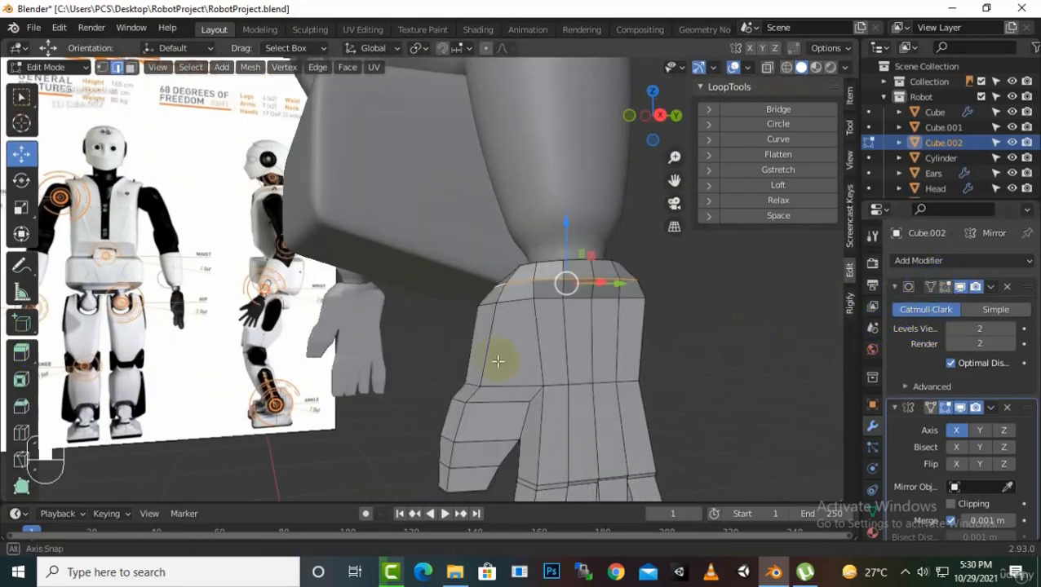
middle_click_drag(497, 359, 721, 376)
key("Tab")
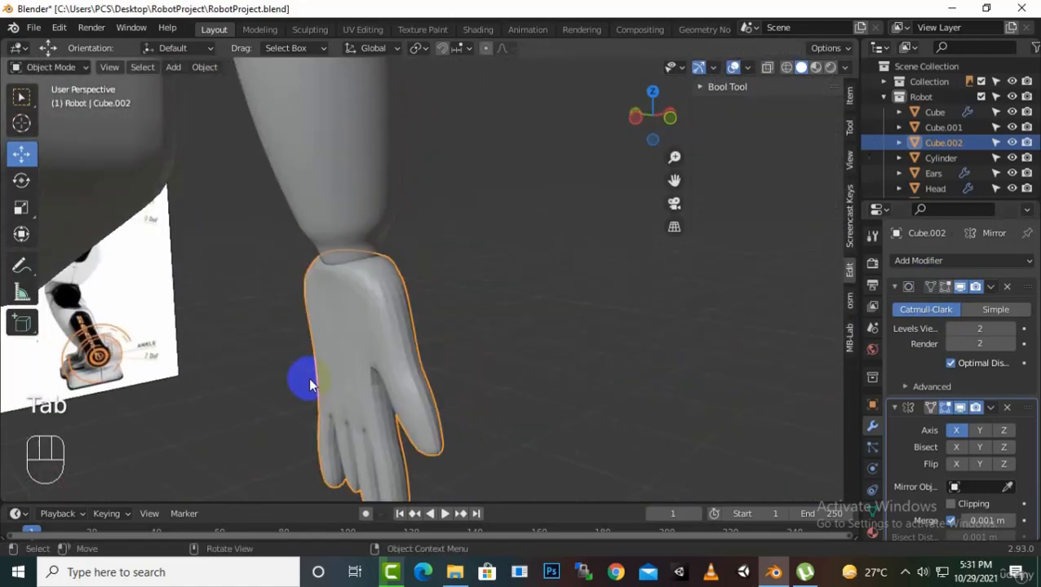
key("Tab")
middle_click_drag(499, 372, 522, 374)
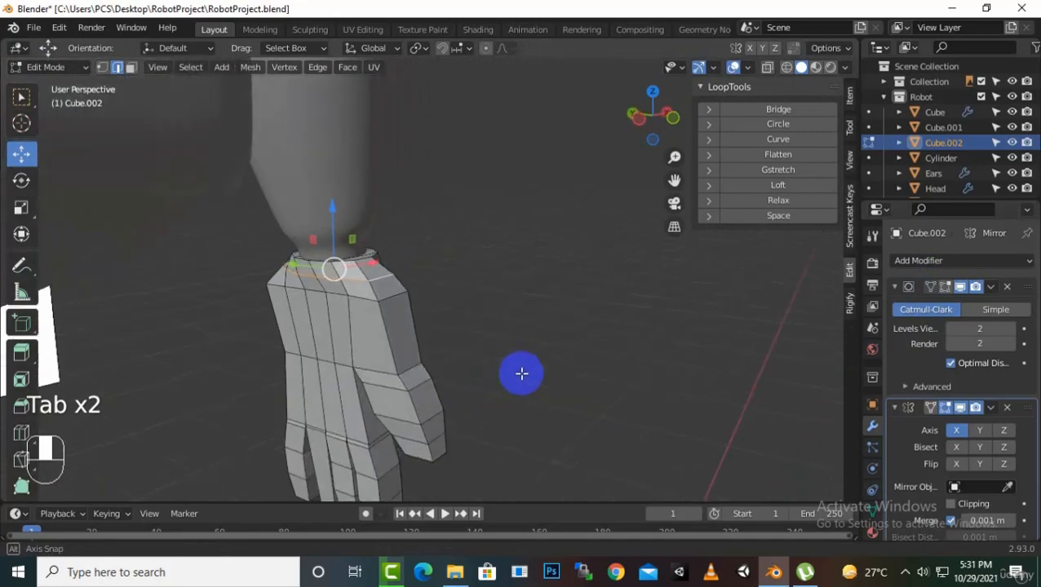
- Move a mid-palm vertex about 0.009 m in X, -0.013 m in Y and 0.002 m in Z using proportional editing of size 0.218
left_click(102, 68)
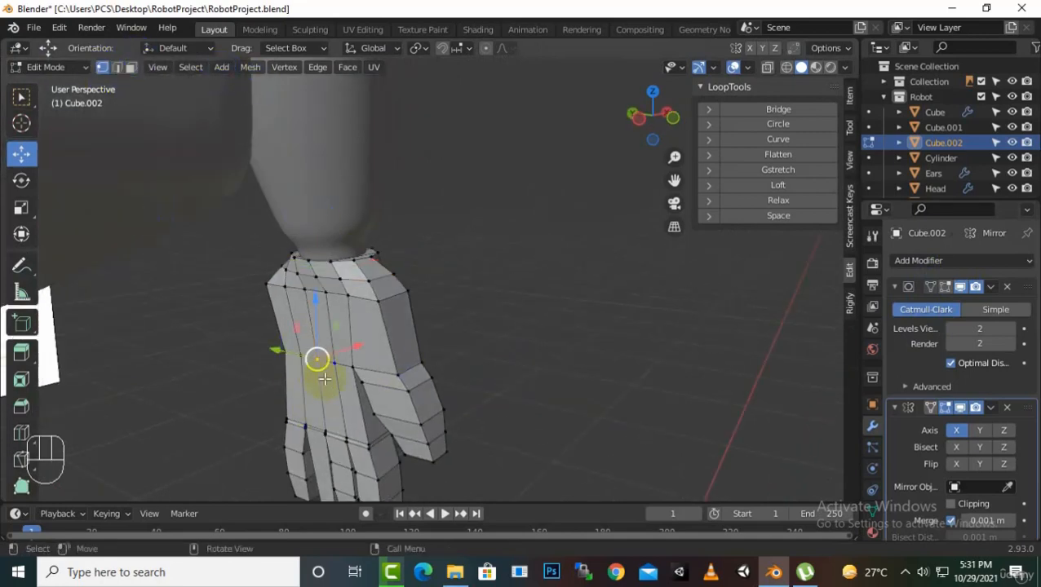
left_click(486, 50)
scroll(330, 389, "up", 3)
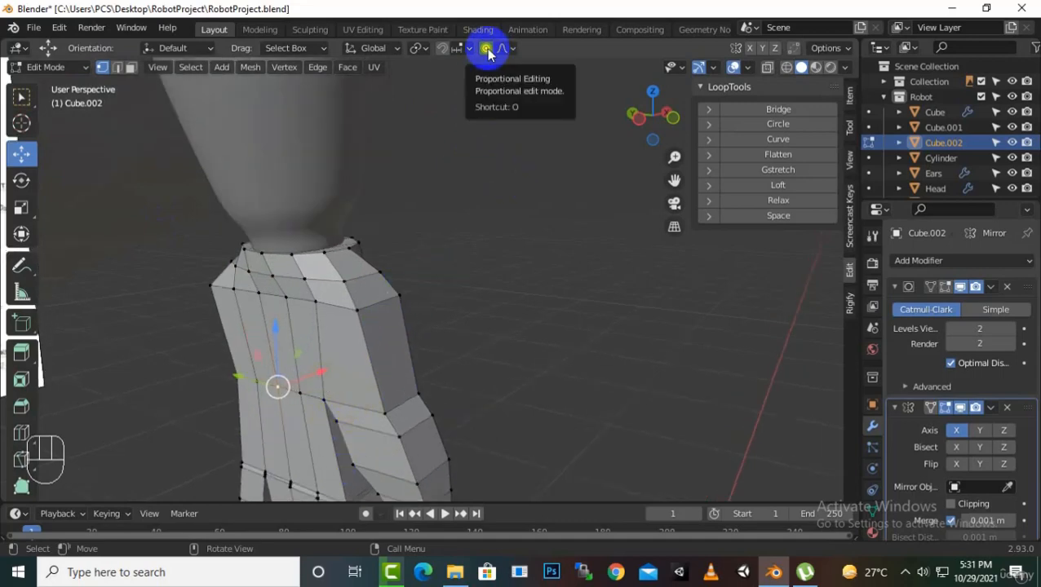
key("g")
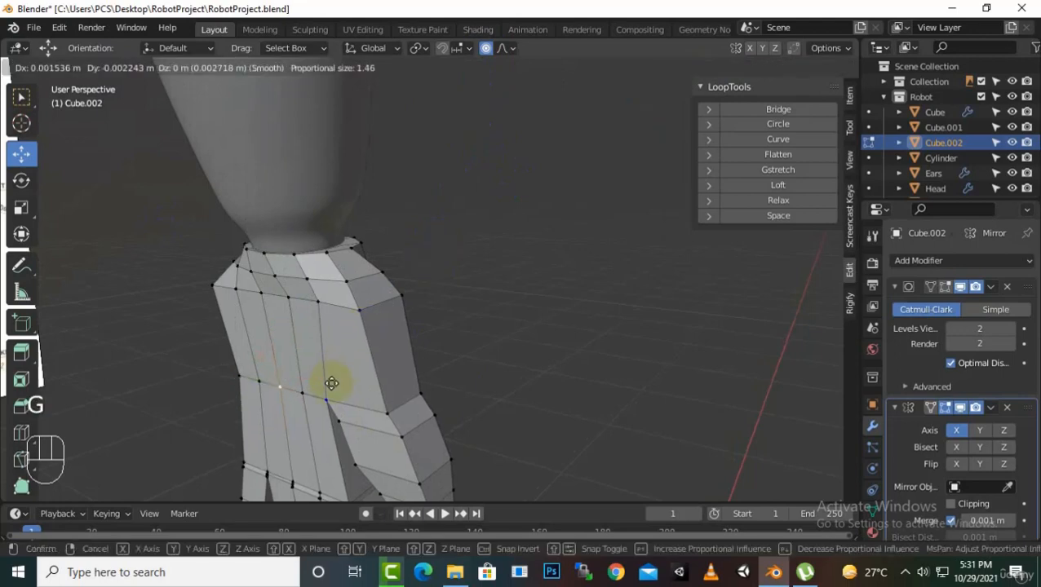
scroll(331, 384, "up", 3)
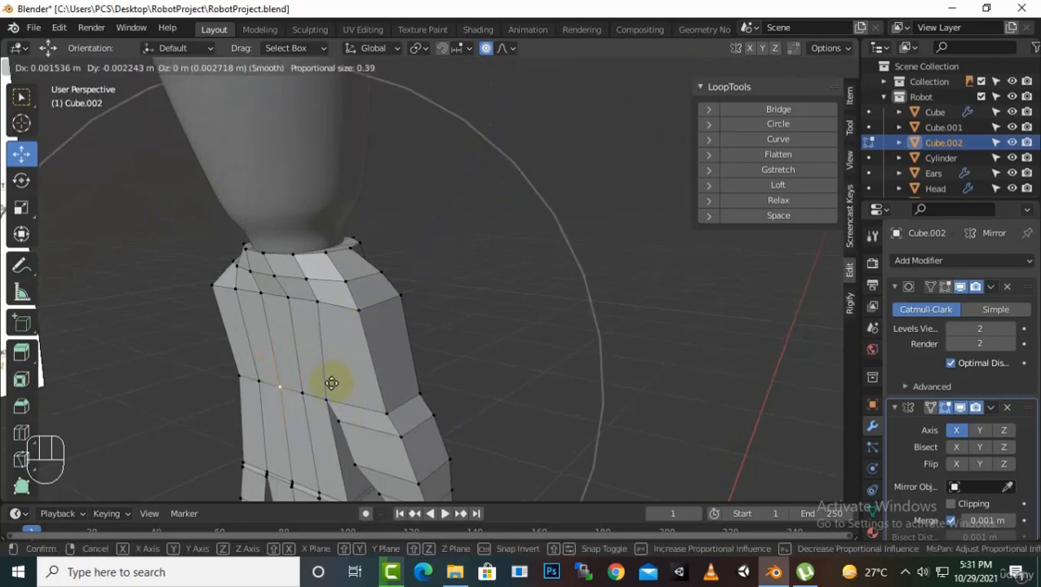
scroll(331, 383, "up", 8)
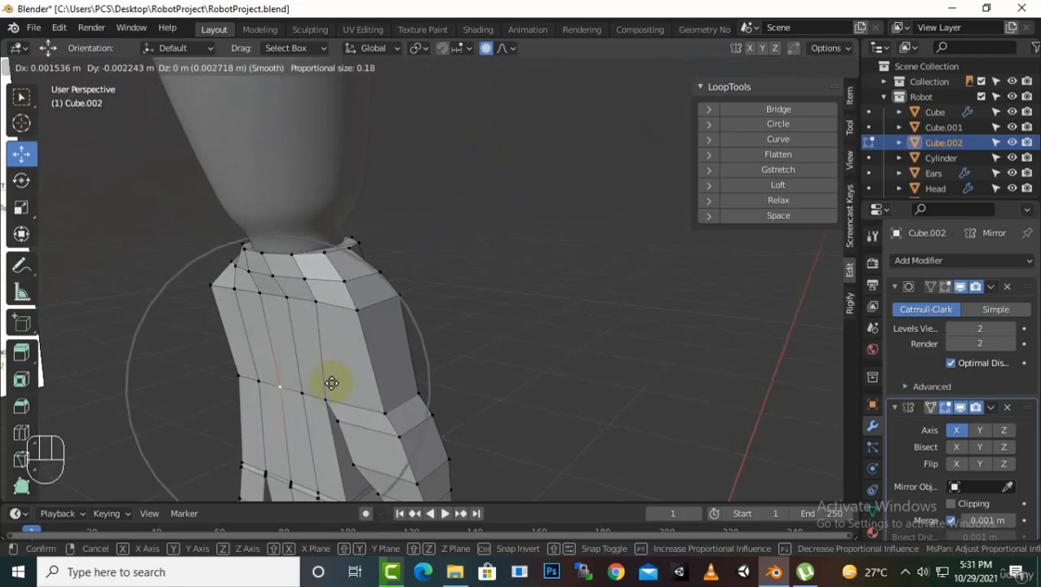
scroll(331, 383, "down", 7)
scroll(331, 383, "down", 5)
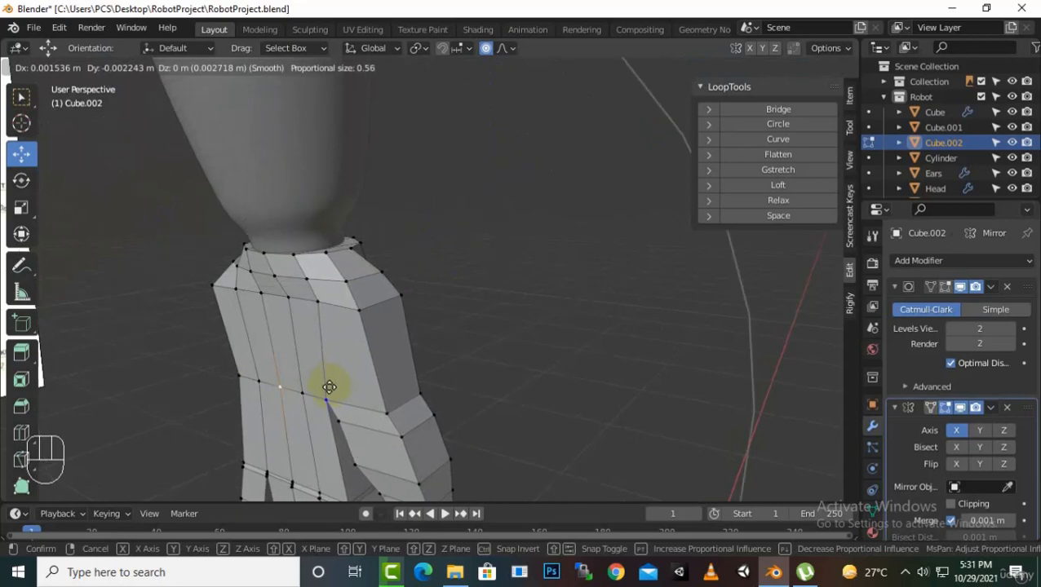
scroll(329, 388, "up", 11)
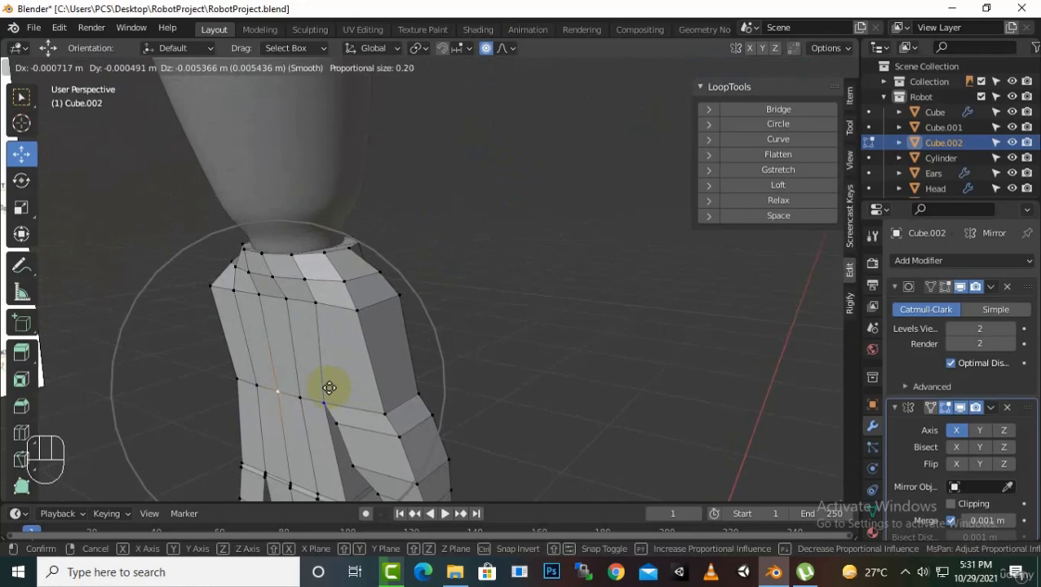
scroll(330, 387, "up", 3)
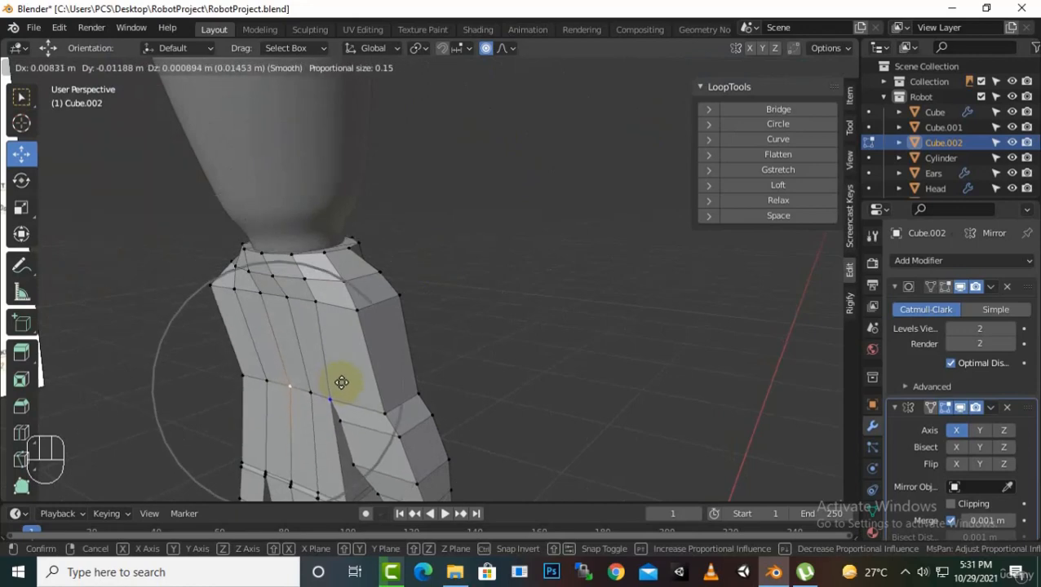
scroll(342, 382, "down", 7)
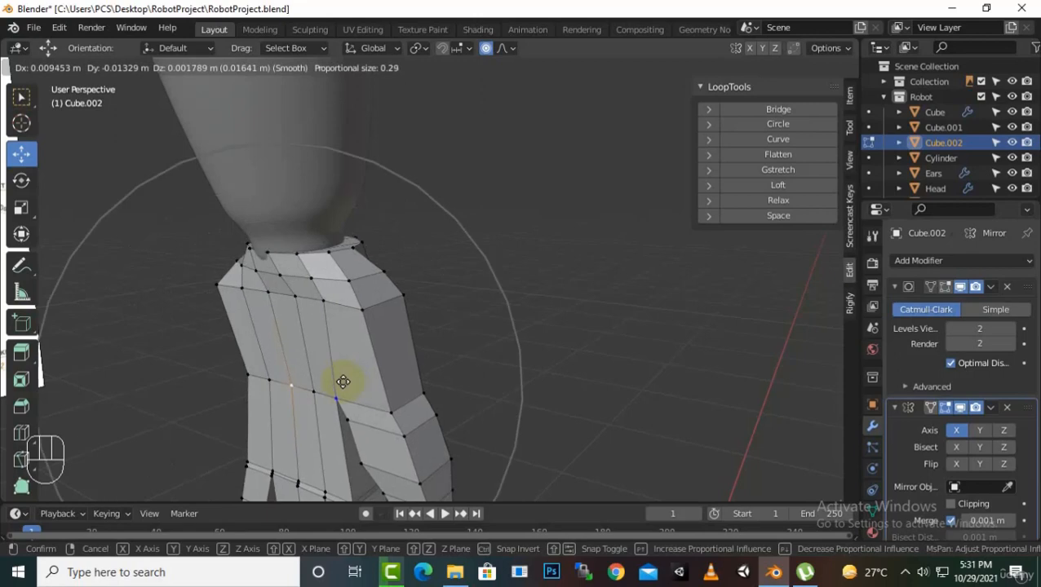
scroll(343, 381, "up", 3)
left_click(342, 382)
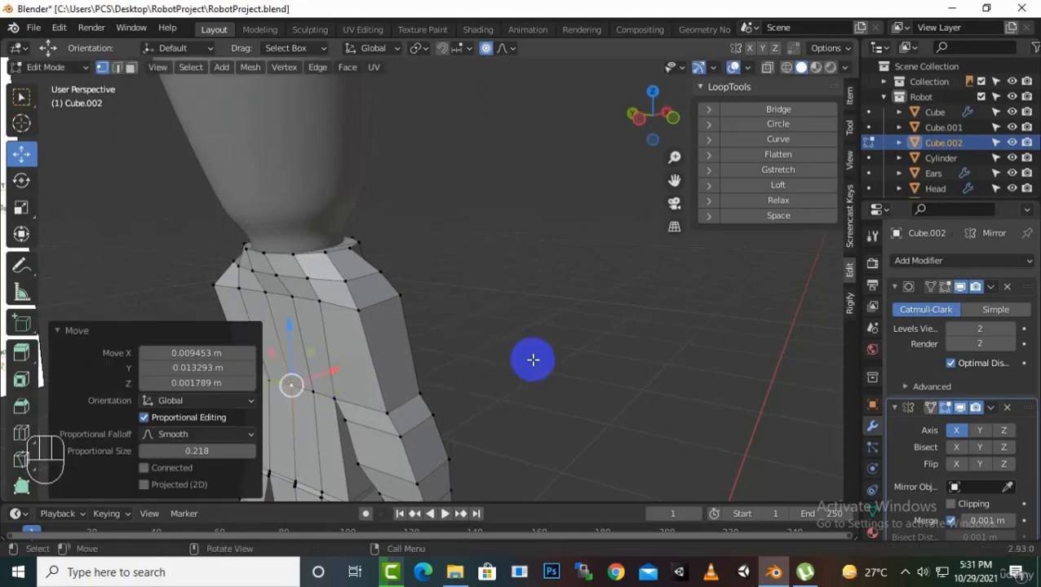
- Move a vertex at the middle of the hand about 0.014 m along X with smooth proportional editing of size 0.218
middle_click_drag(535, 359, 563, 367)
scroll(566, 371, "up", 2)
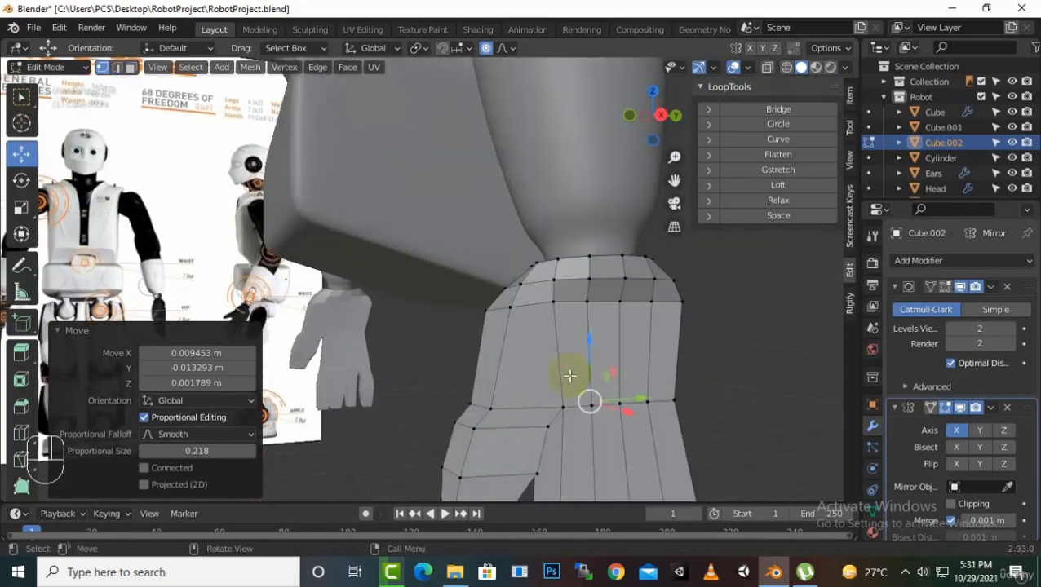
middle_click_drag(592, 403, 623, 391)
mouse_move(623, 392)
left_mouse_down()
mouse_move(639, 394)
mouse_move(630, 378)
left_mouse_up()
middle_click_drag(631, 378, 619, 356)
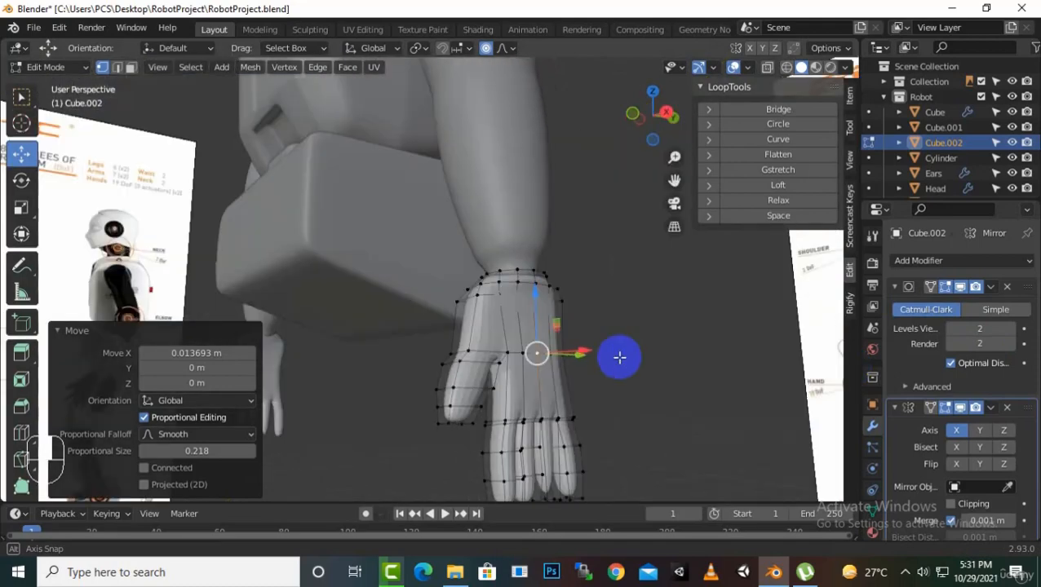
- Move the middle finger's tip face about -0.035 m along Z with proportional editing off, keeping only that face selected
scroll(623, 326, "down", 3)
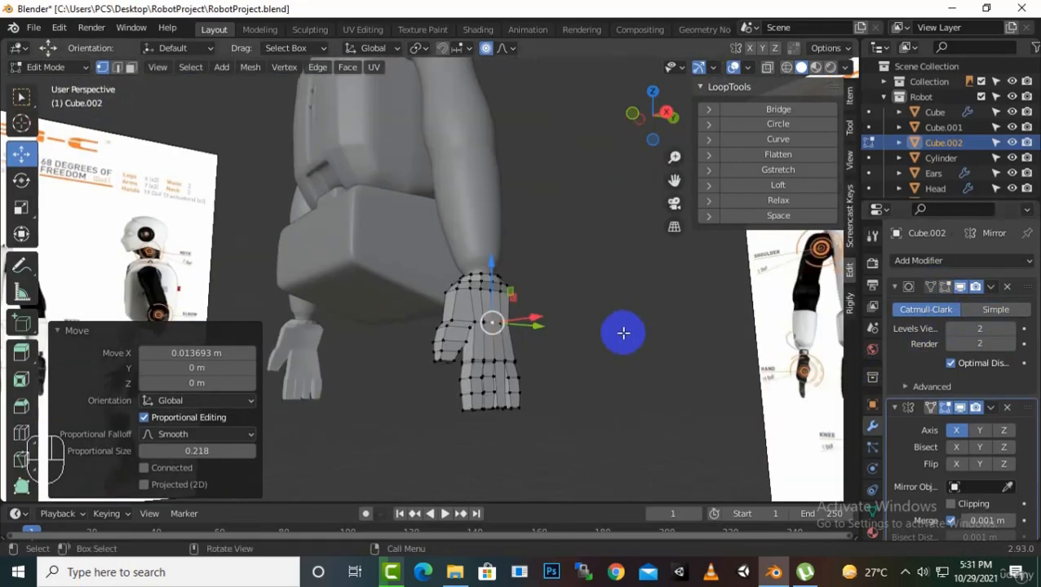
key("KP_1")
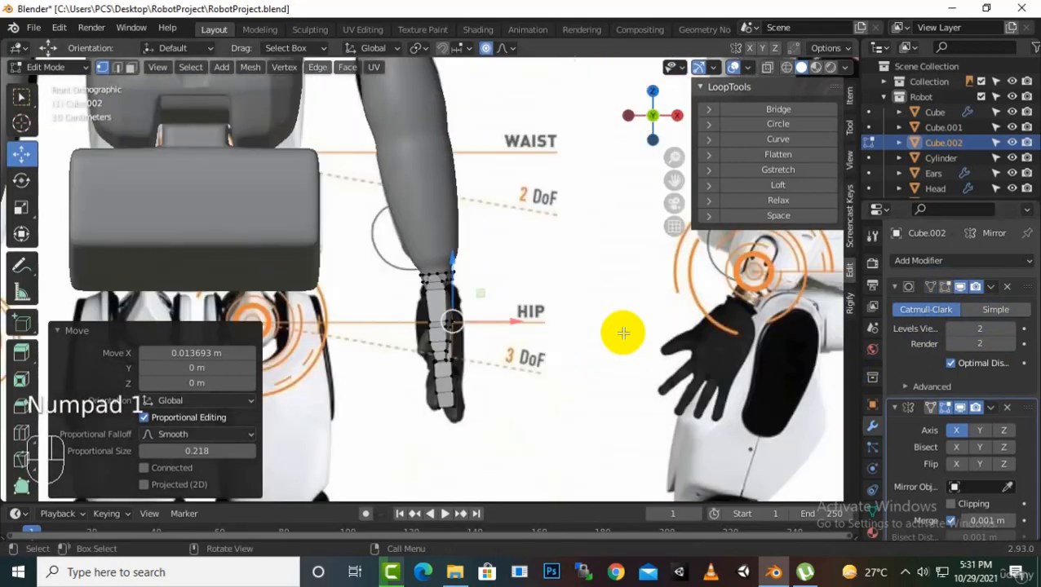
key("KP_3")
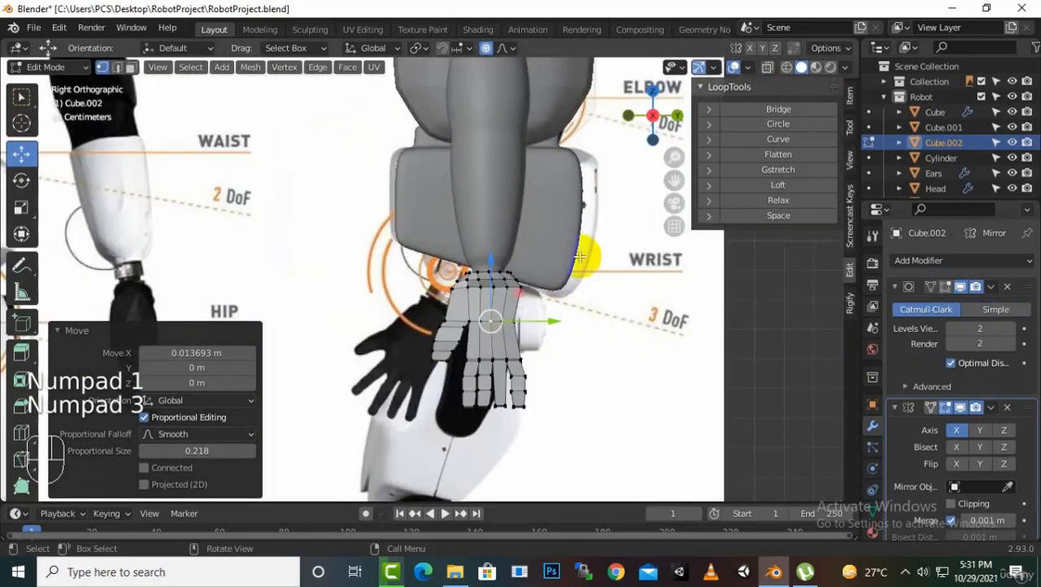
left_click_drag(671, 185, 667, 96)
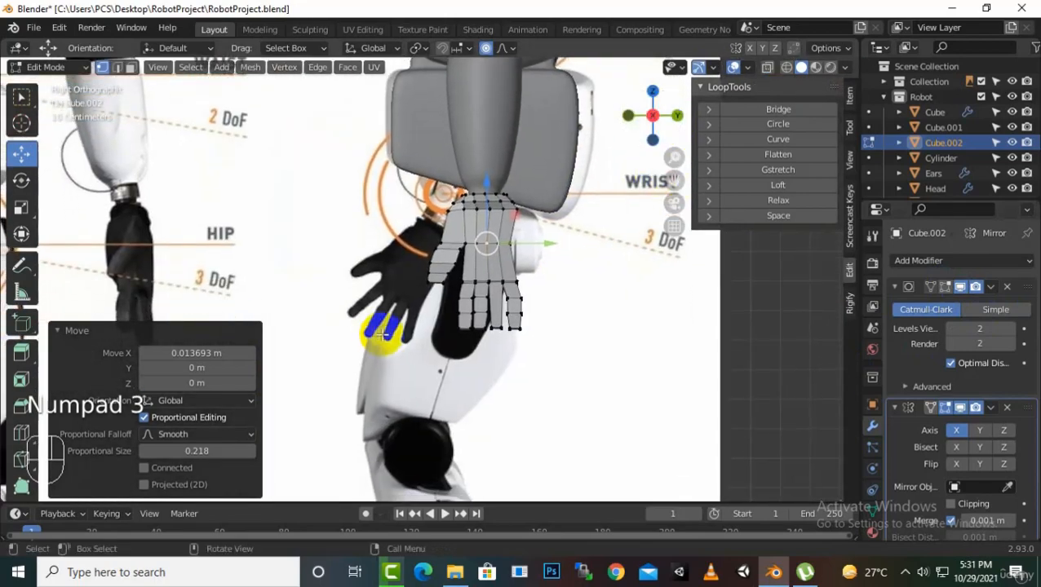
scroll(441, 359, "up", 3)
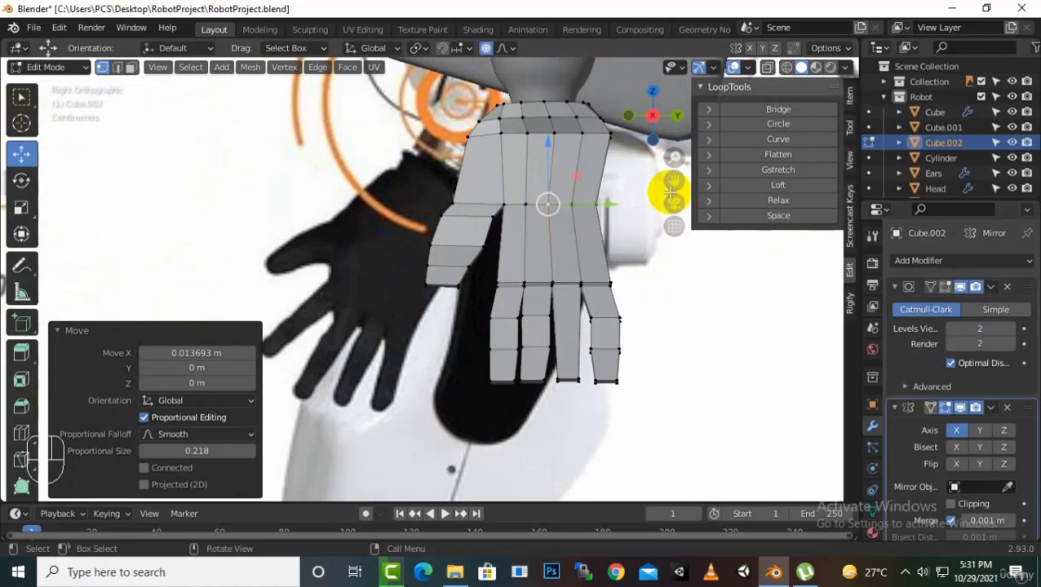
left_click_drag(667, 189, 667, 189)
scroll(487, 260, "up", 4)
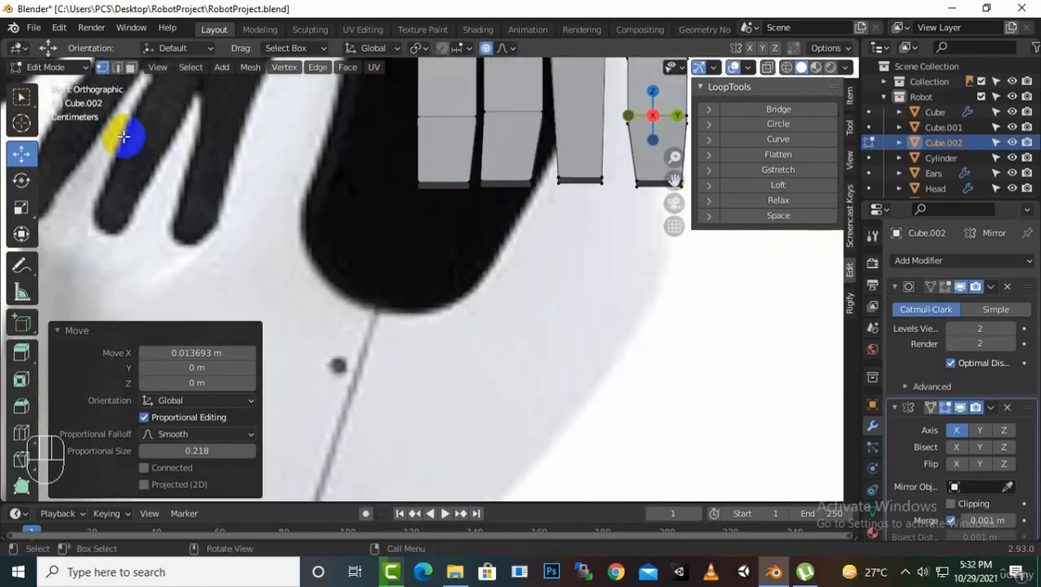
left_click(130, 67)
left_click(562, 192)
left_click(510, 175)
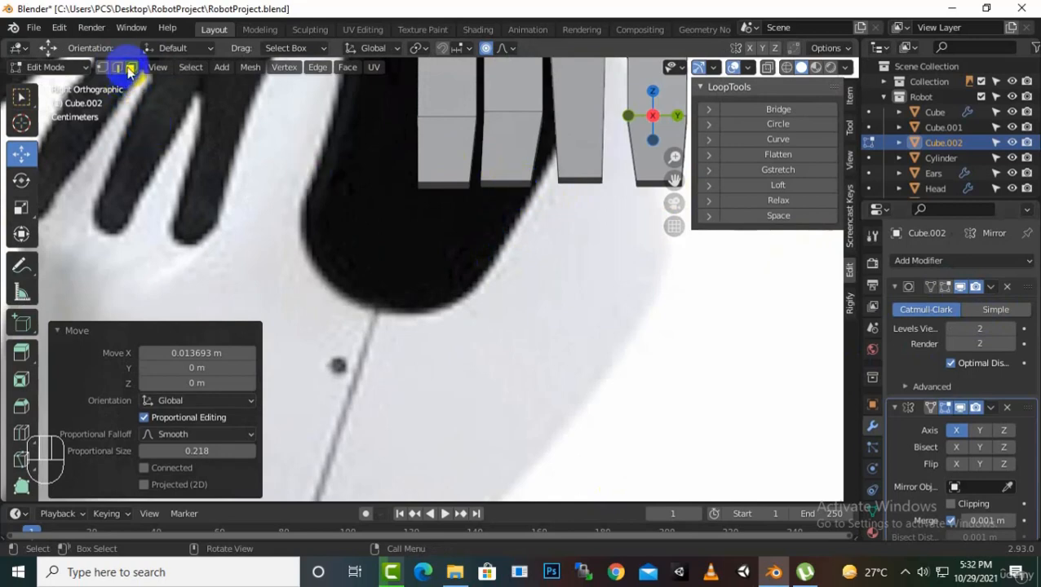
left_click(514, 184)
left_click_drag(505, 126, 504, 167)
key("ctrl+z")
left_click(485, 48)
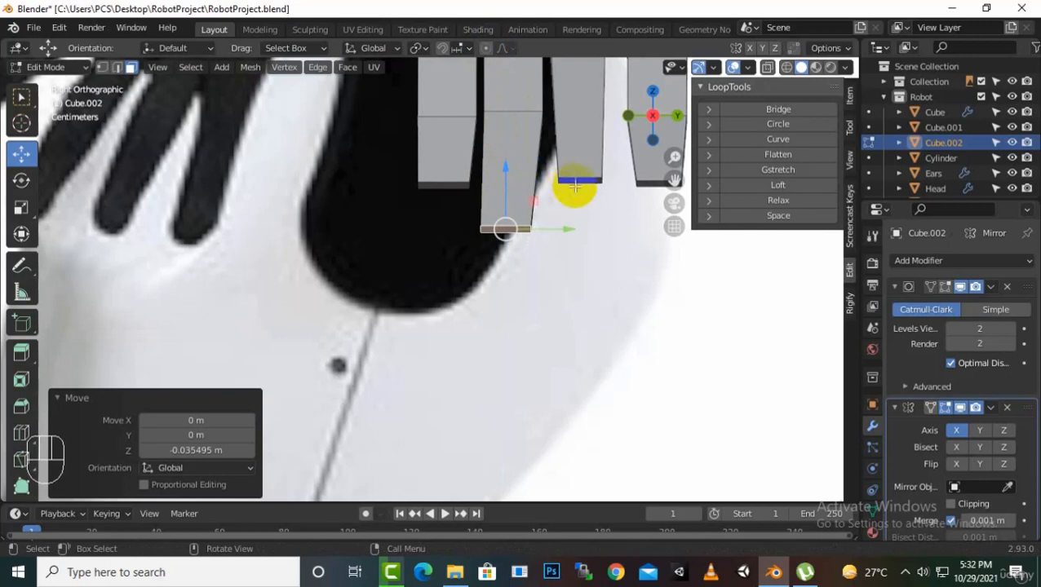
- Lower the ring finger's tip face slightly and raise the little finger's tip face about 0.014 m along Z
left_click(577, 181)
left_click_drag(580, 113, 585, 139)
left_click(643, 187)
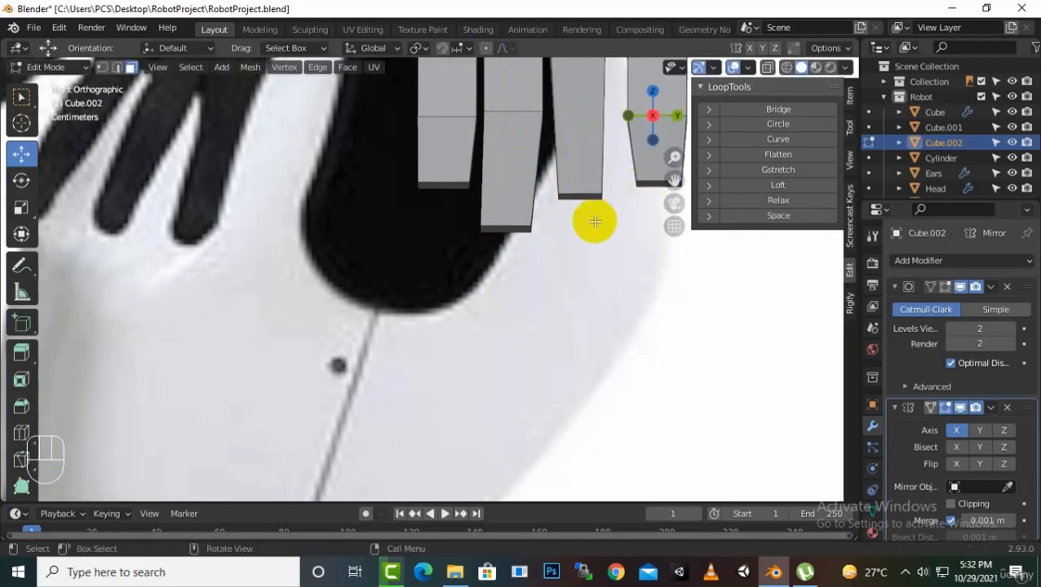
scroll(644, 183, "down", 2)
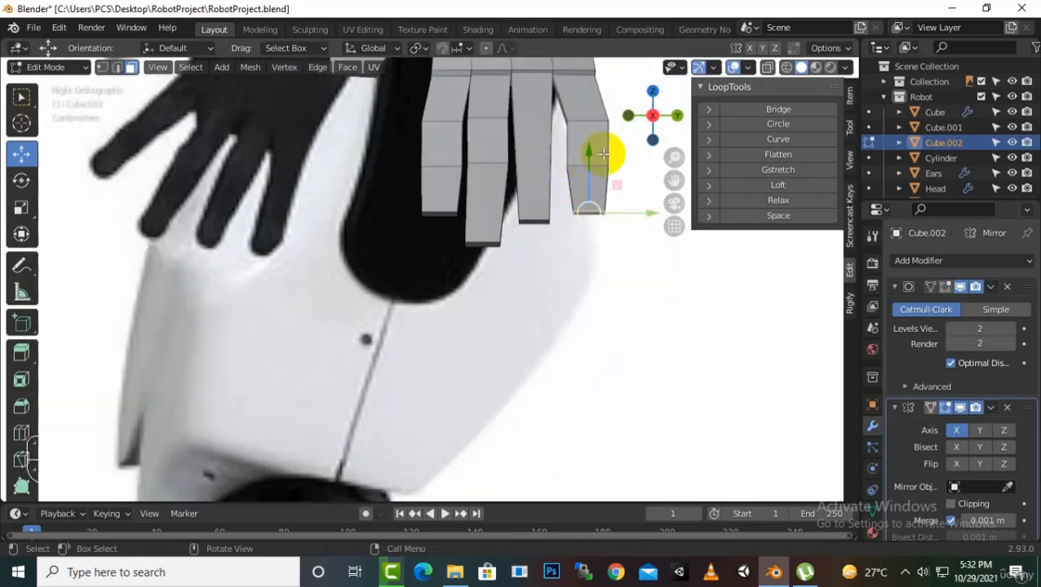
left_click_drag(600, 139, 599, 133)
- Check the smoothed fingers with the Subdivision modifier's edit-mode display and in Object Mode, and return to editing the hand
left_click(931, 286)
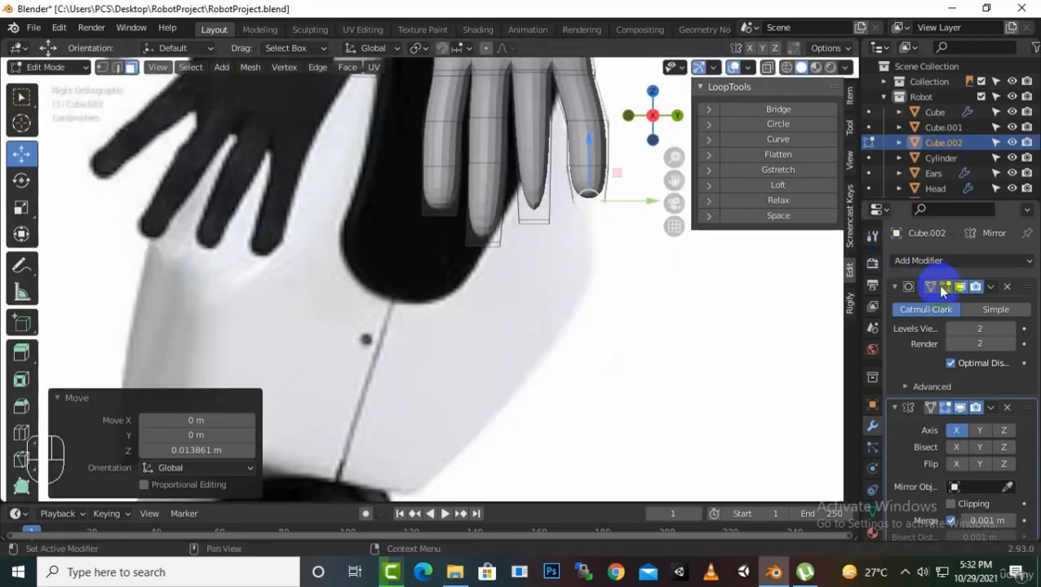
key("Tab")
scroll(522, 287, "down", 4)
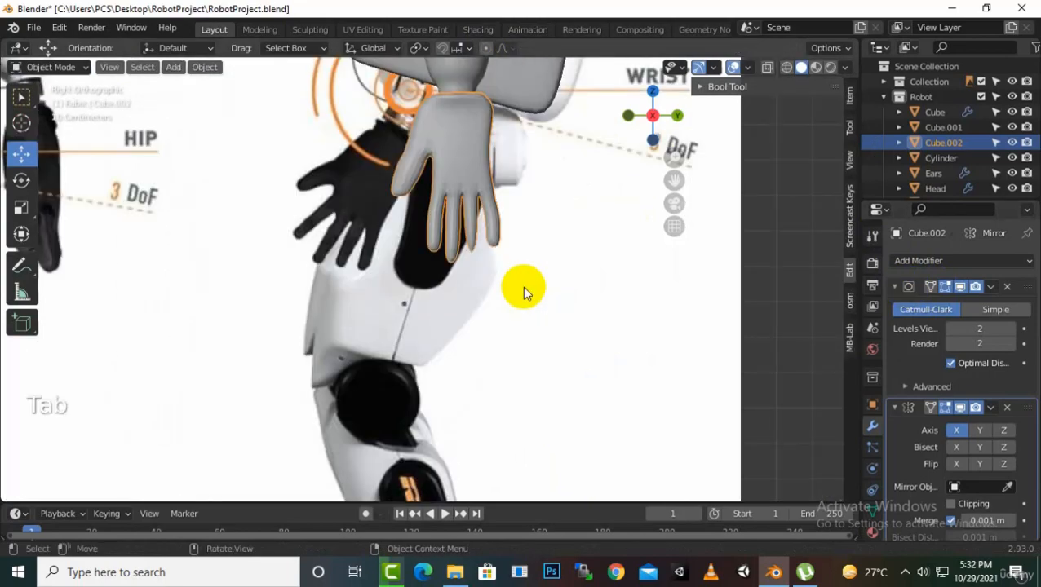
middle_click_drag(522, 286, 569, 197)
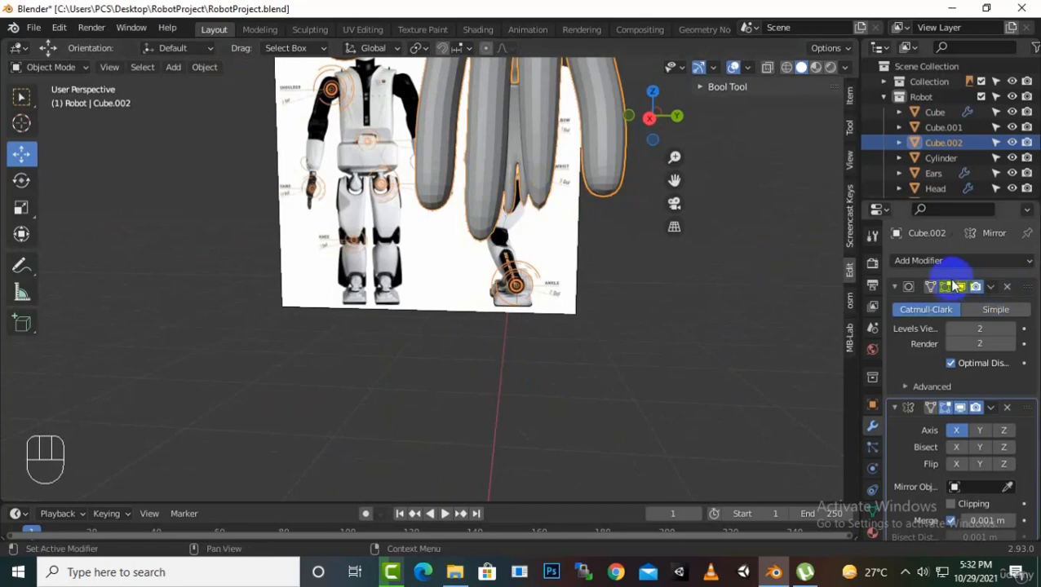
key("Tab")
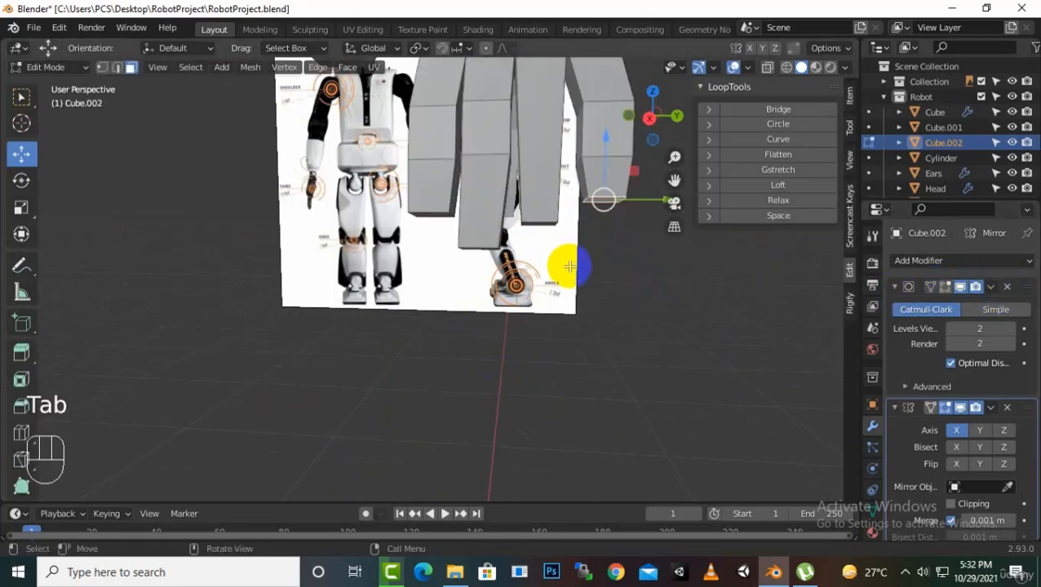
- Scale the ring finger's tip face uniformly by 1.239
middle_click_drag(561, 263, 535, 184)
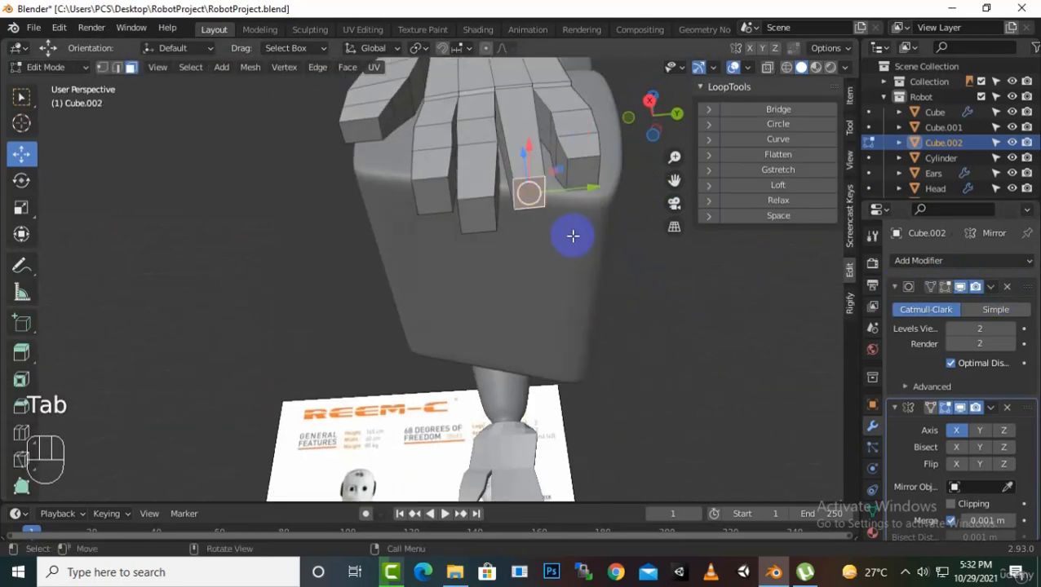
middle_click_drag(571, 233, 558, 270)
key("s")
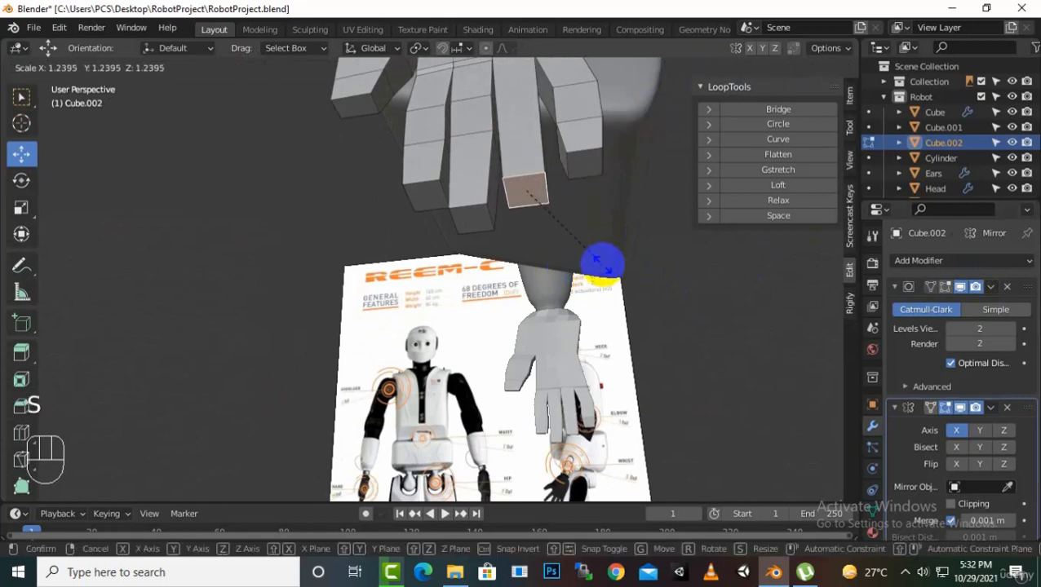
left_click(602, 262)
middle_click_drag(613, 251, 610, 345)
scroll(552, 140, "up", 3)
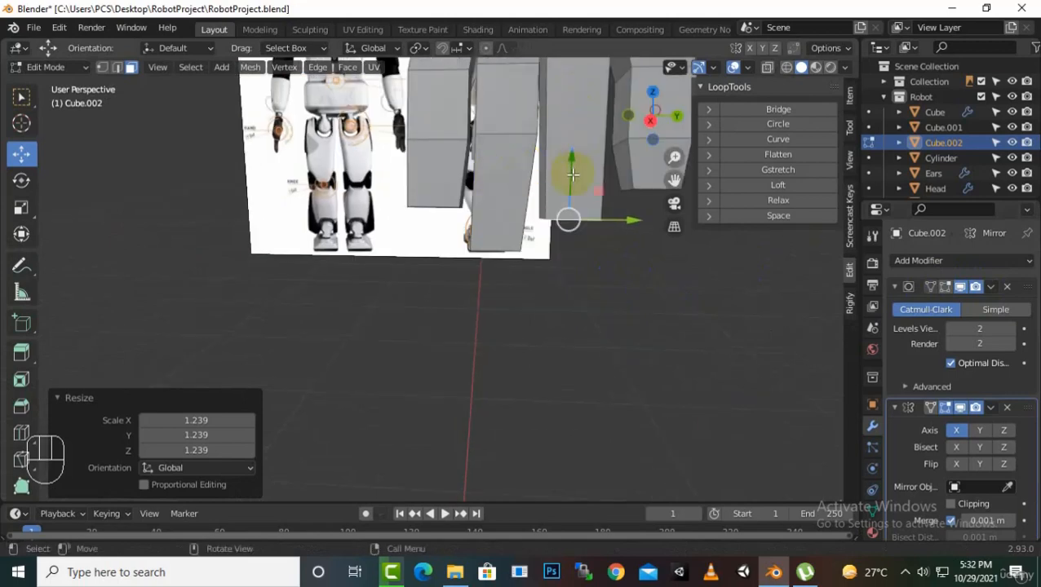
- Add two evenly spaced loop cuts across the ring finger without sliding them
middle_click_drag(573, 174, 558, 123)
key("ctrl+r")
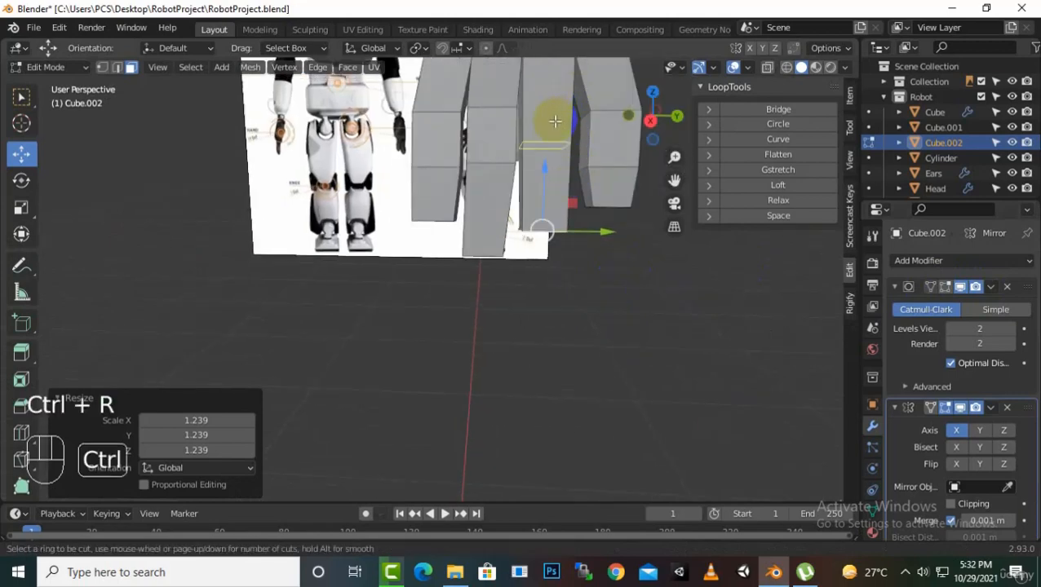
left_click(554, 120)
right_click(554, 121)
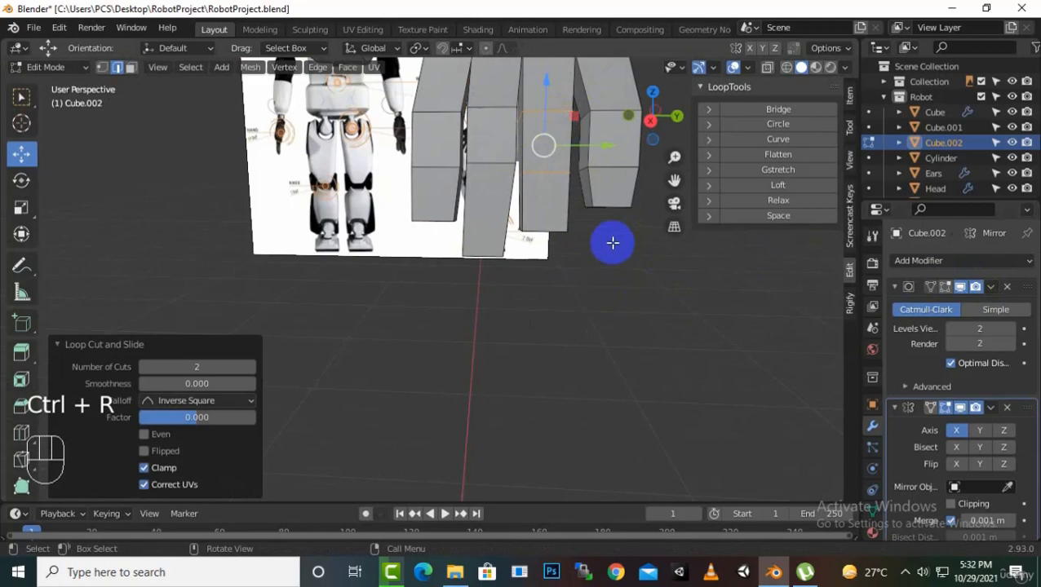
- Enable the Subdivision modifier's edit-mode display and apply Shade Smooth to the hand in Object Mode
middle_click_drag(611, 242, 567, 227)
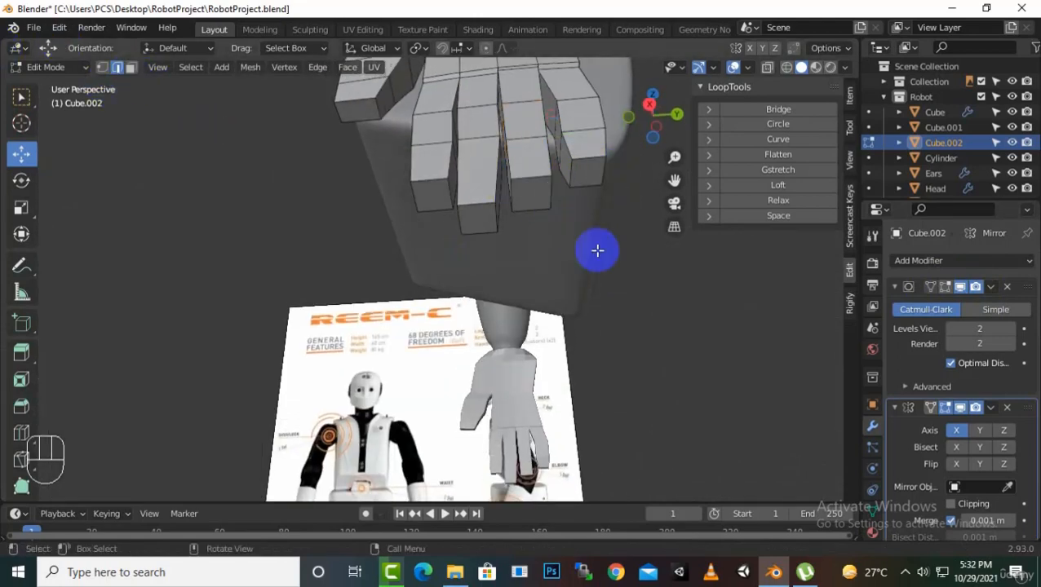
left_click(945, 287)
middle_click_drag(550, 258, 601, 366)
key("Tab")
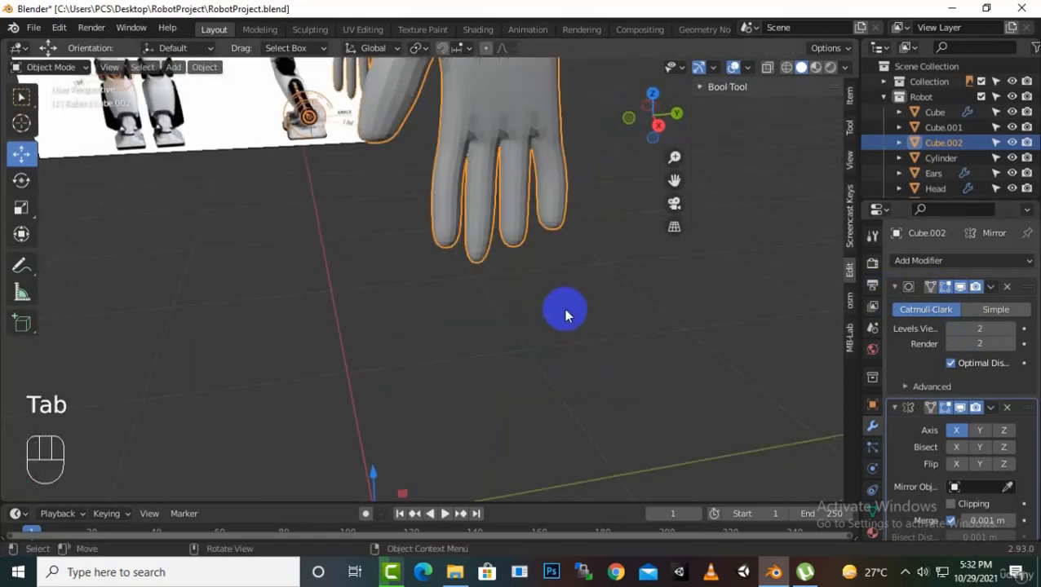
middle_click_drag(565, 309, 539, 239)
right_click(495, 140)
left_click(495, 140)
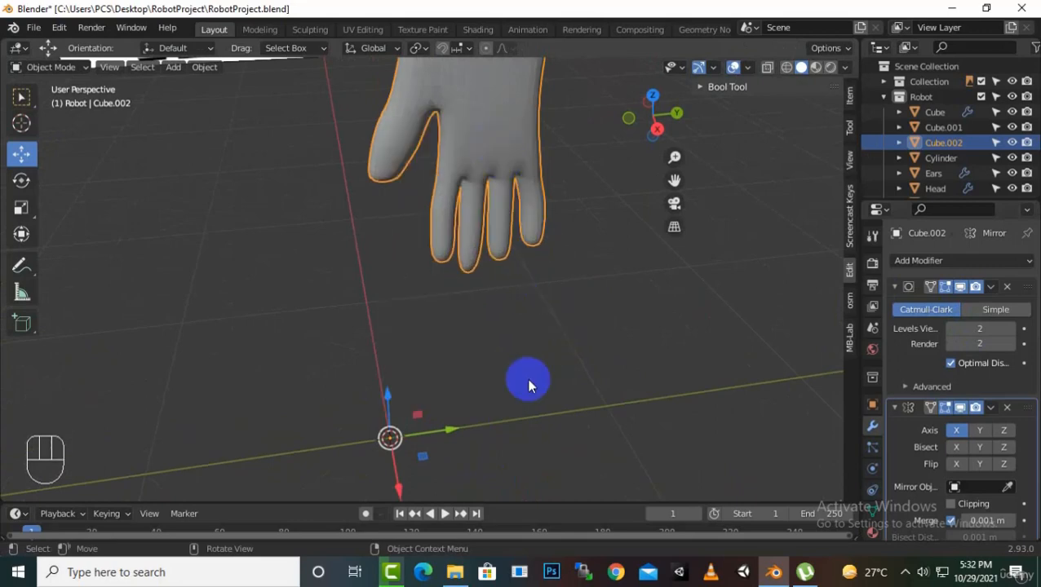
- Rename the hand object Cube.002 as Hands
middle_click_drag(529, 378, 632, 382)
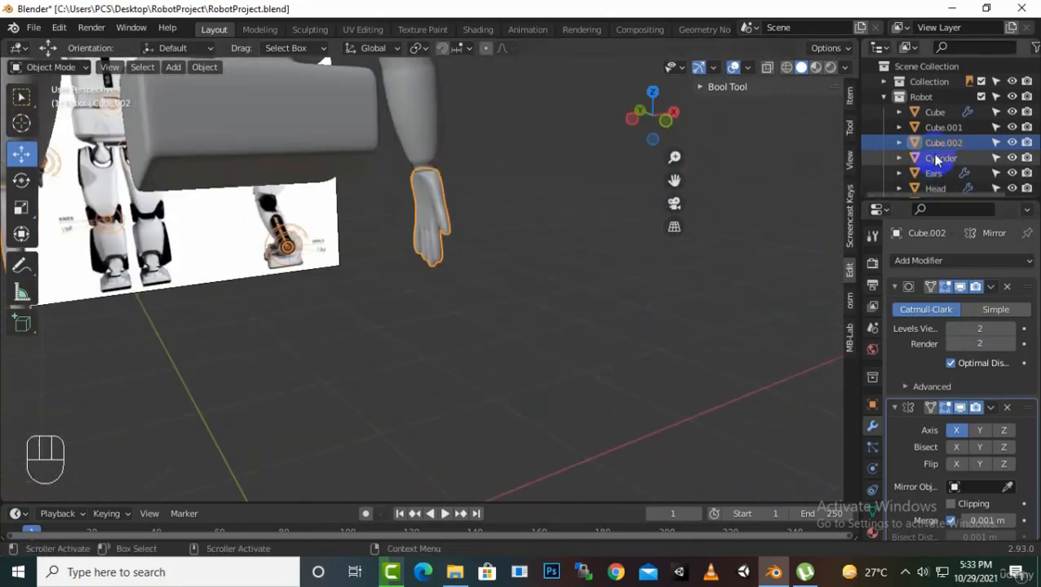
scroll(936, 175, "down", 1)
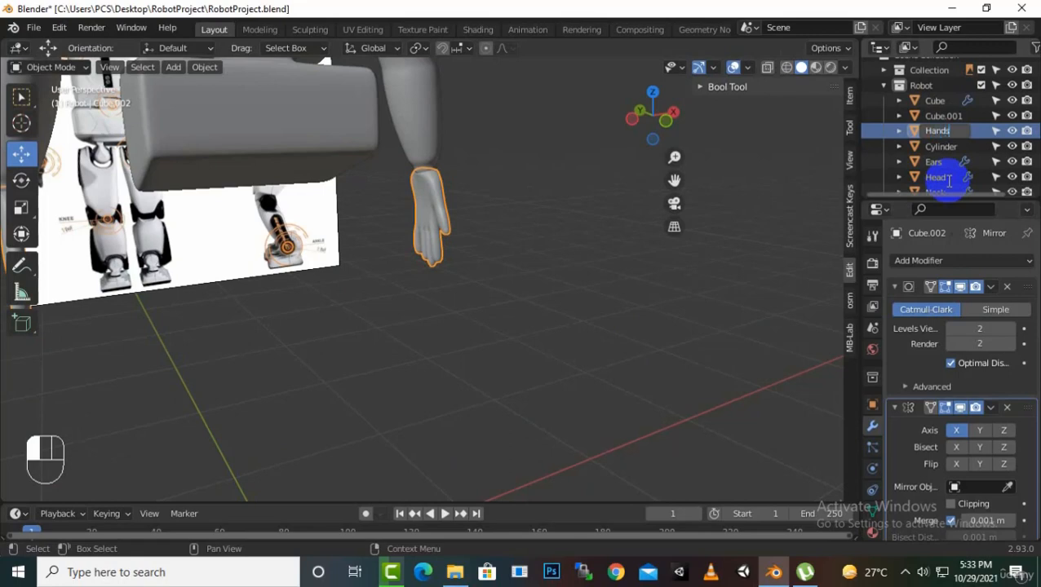
left_click(948, 180)
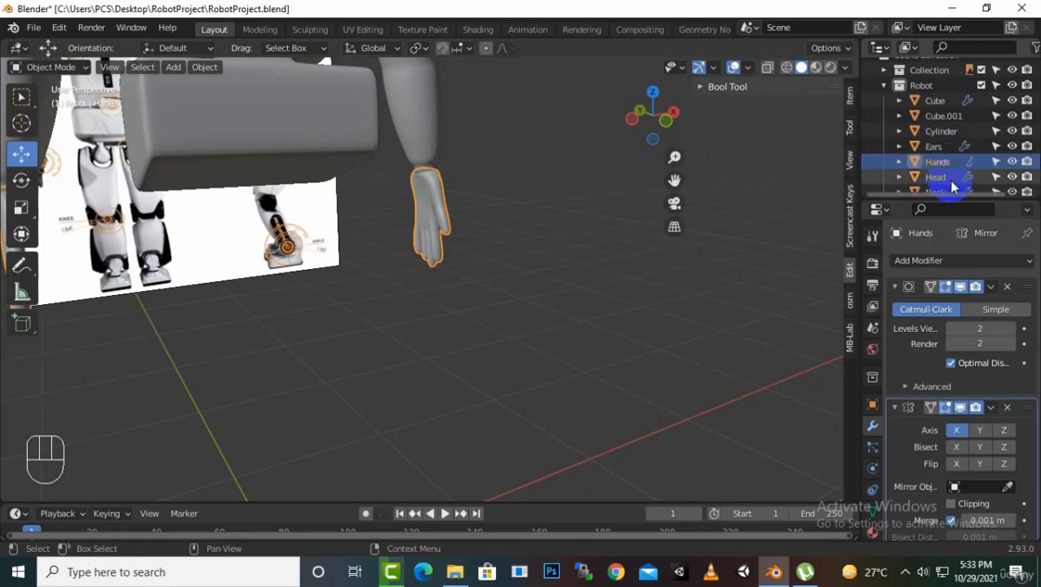
- Rename the Cylinder object that forms the arms as Arm
left_click(936, 146)
left_click(939, 131)
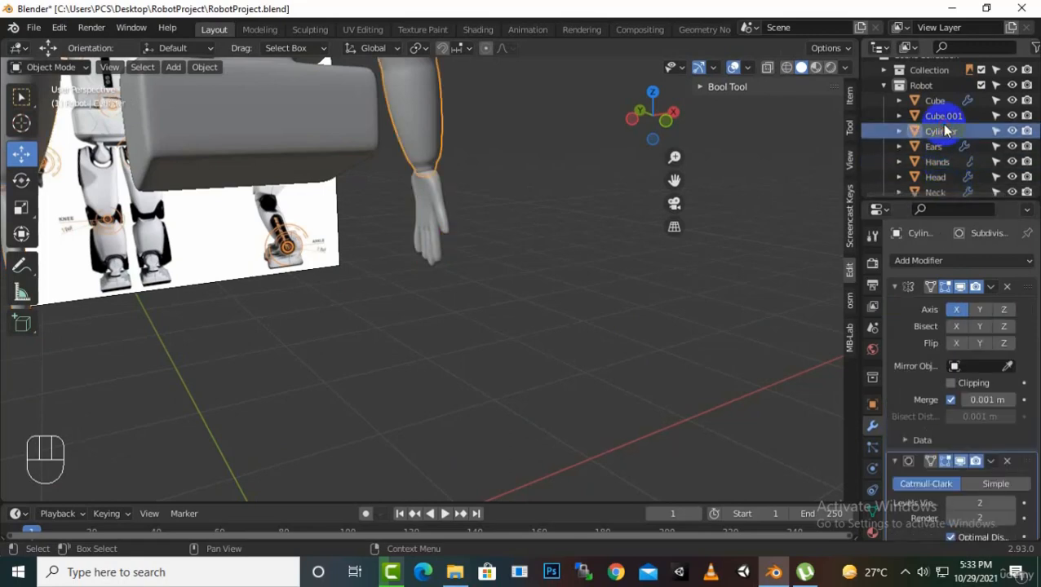
middle_click_drag(780, 221, 359, 292)
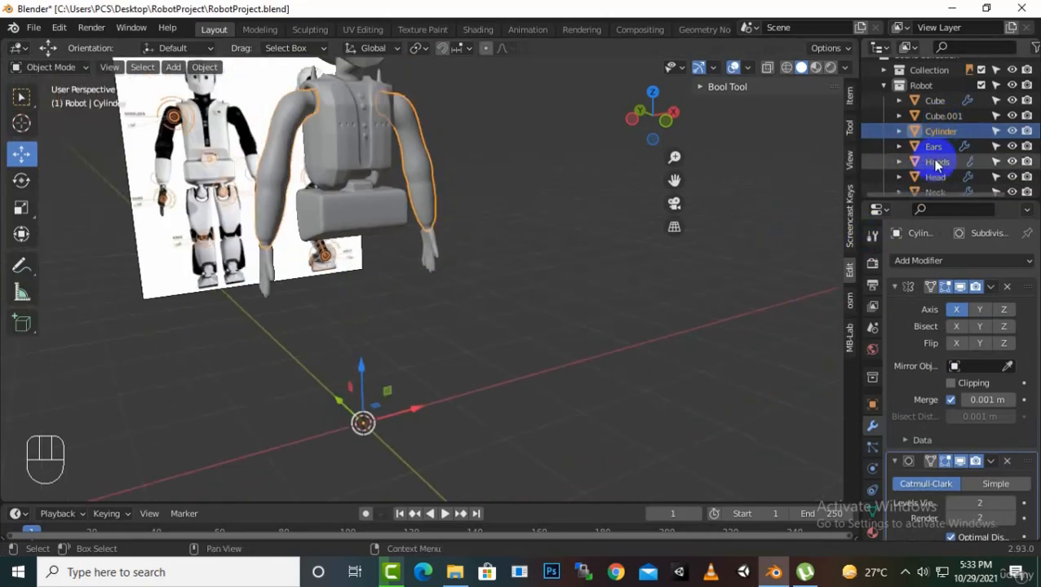
double_click(942, 132)
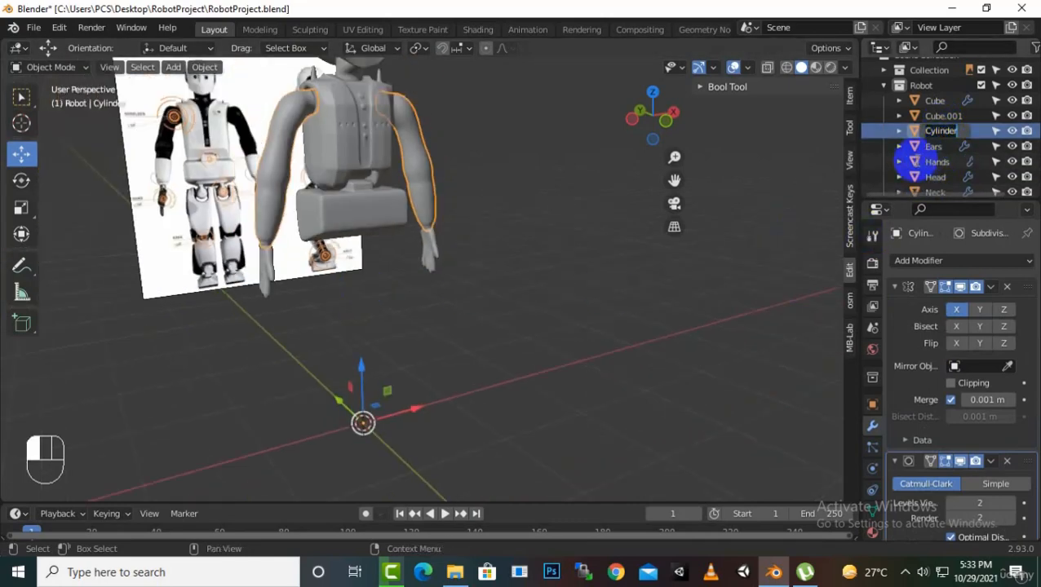
key("shift")
type("Arm")
key("Return")
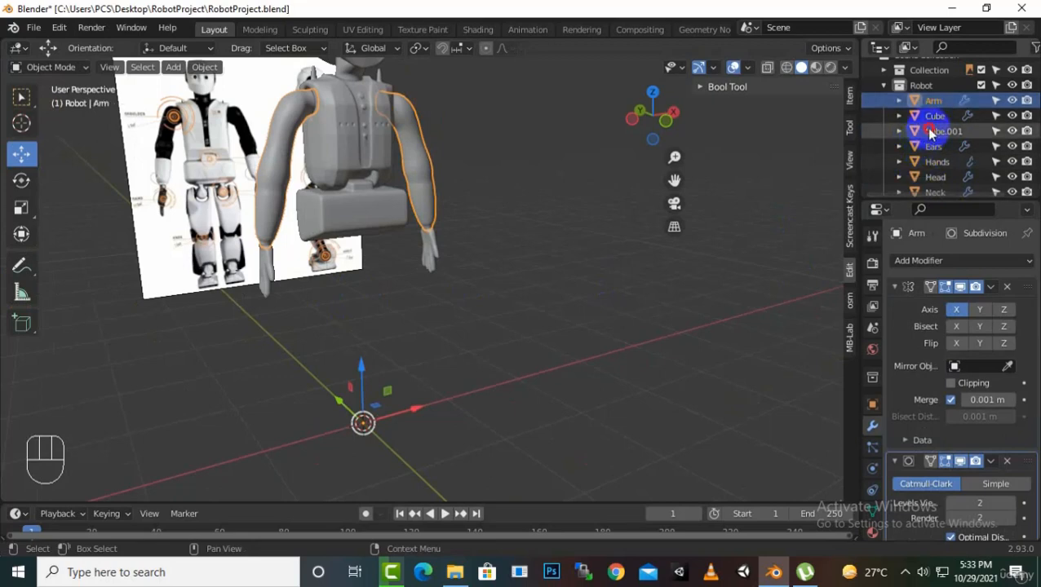
- Rename the waist block object Cube.001 as Torso
left_click(928, 132)
double_click(930, 132)
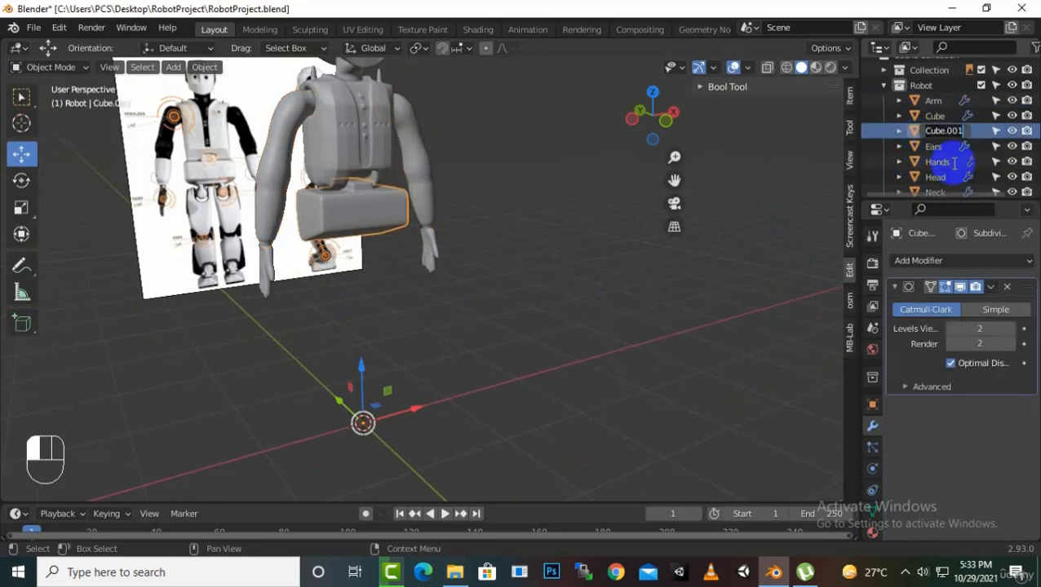
type("Torso")
left_click(955, 162)
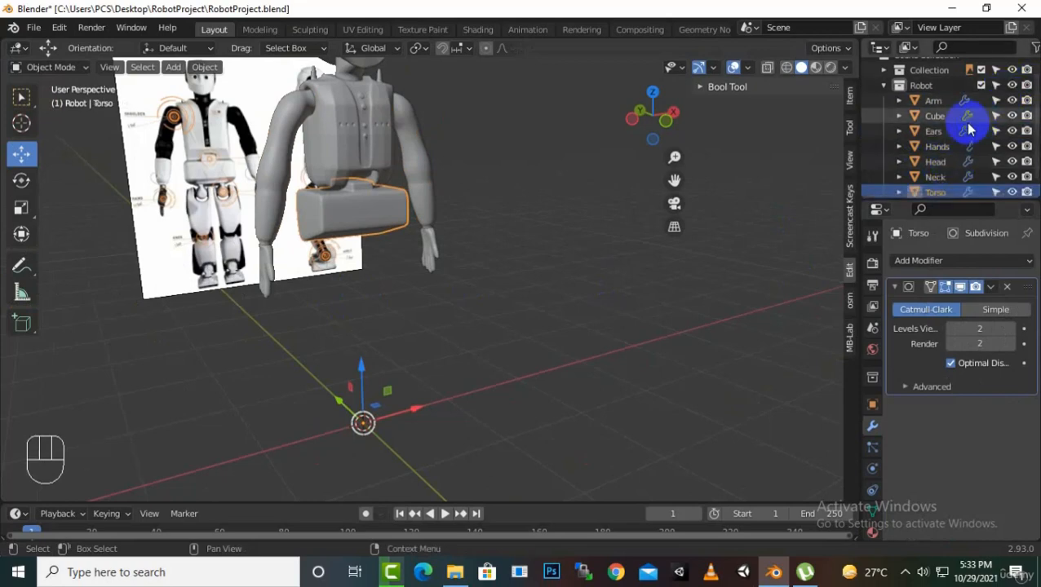
- Rename the chest object Cube as Body
left_click(938, 117)
double_click(940, 117)
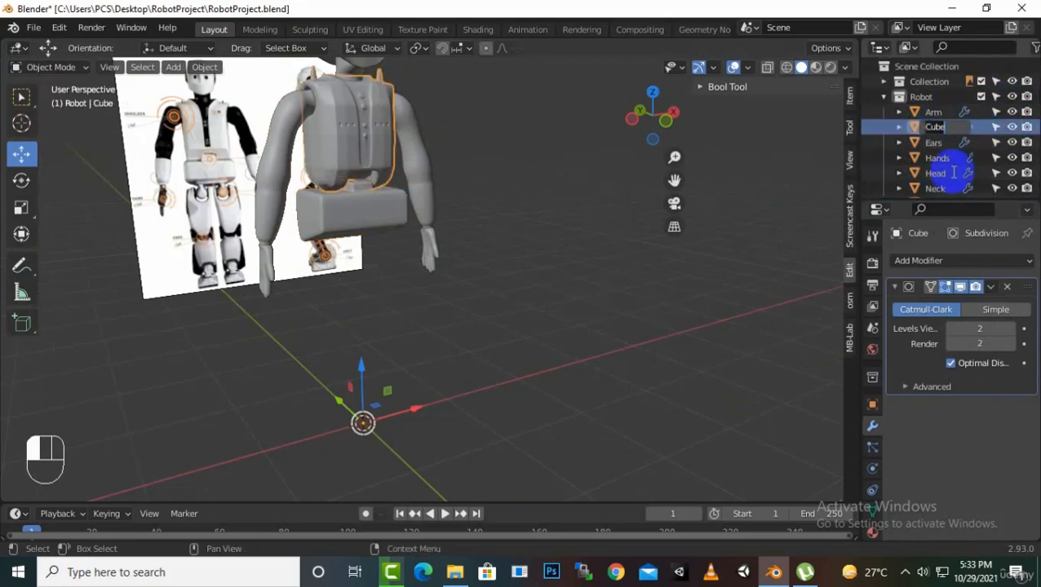
type("Bod")
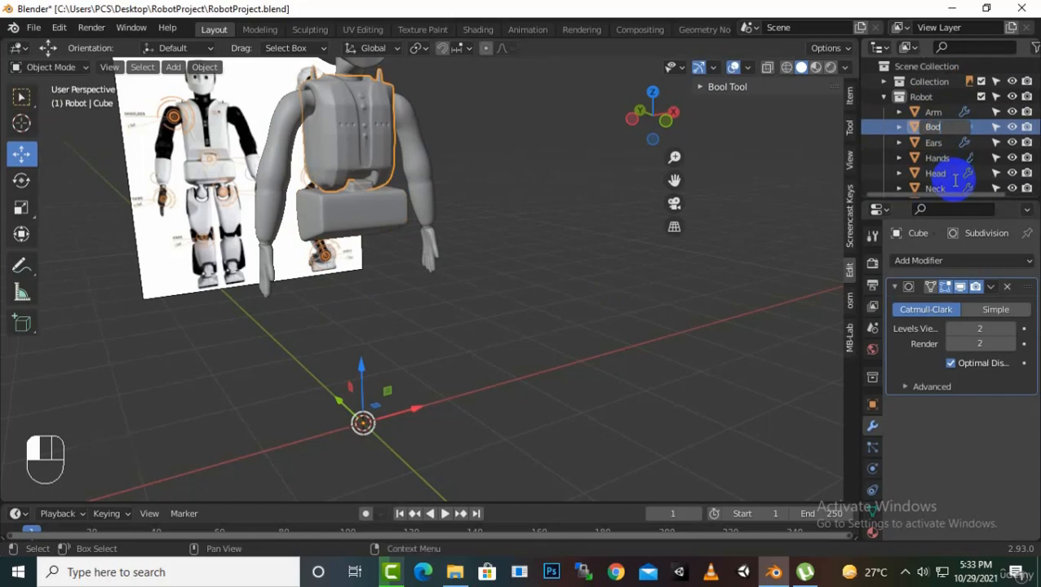
type("y")
key("Return")
scroll(954, 186, "down", 1)
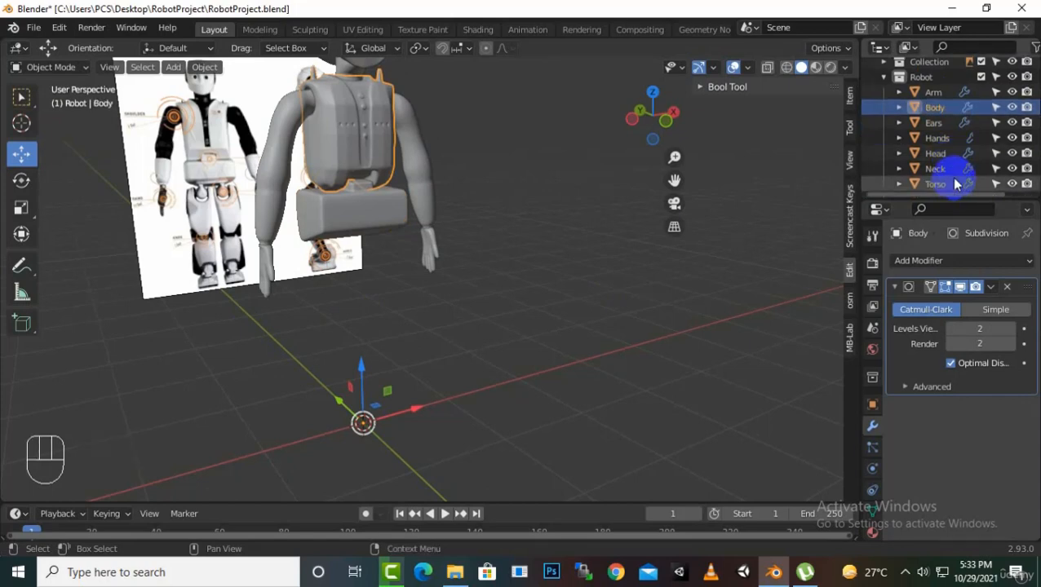
scroll(951, 187, "up", 1)
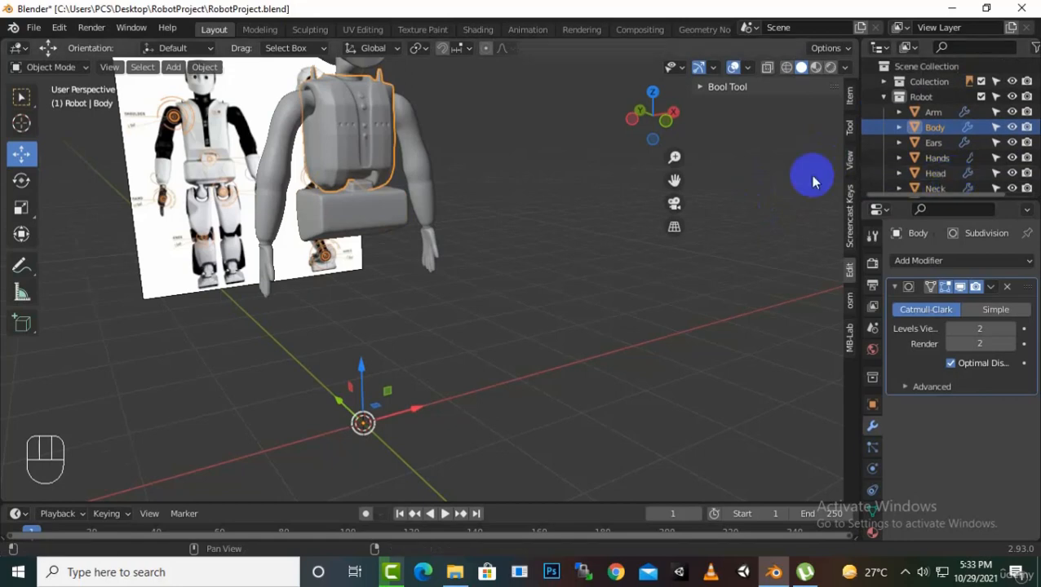
- Save the project file and inspect the whole robot from the front and the side
key("ctrl+s")
middle_click_drag(499, 251, 553, 359)
scroll(448, 221, "up", 4)
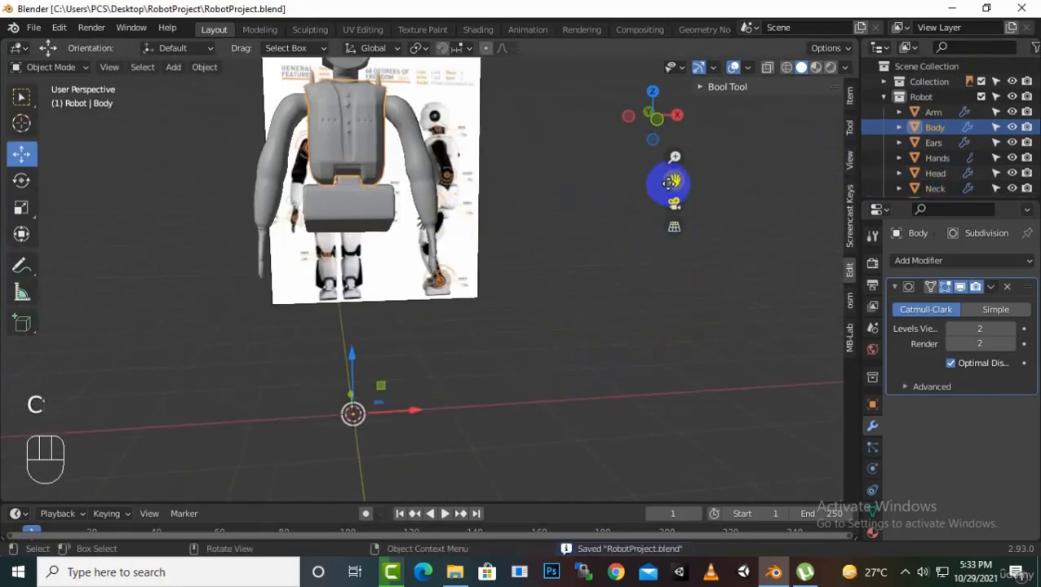
left_click_drag(672, 183, 721, 324)
scroll(400, 272, "up", 3)
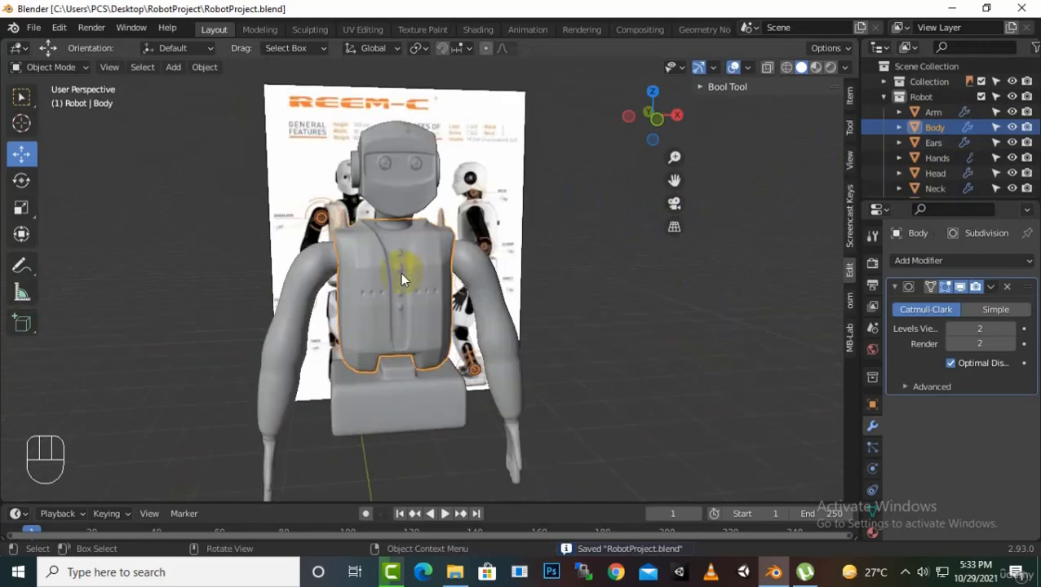
scroll(400, 272, "down", 3)
middle_click_drag(469, 335, 576, 329)
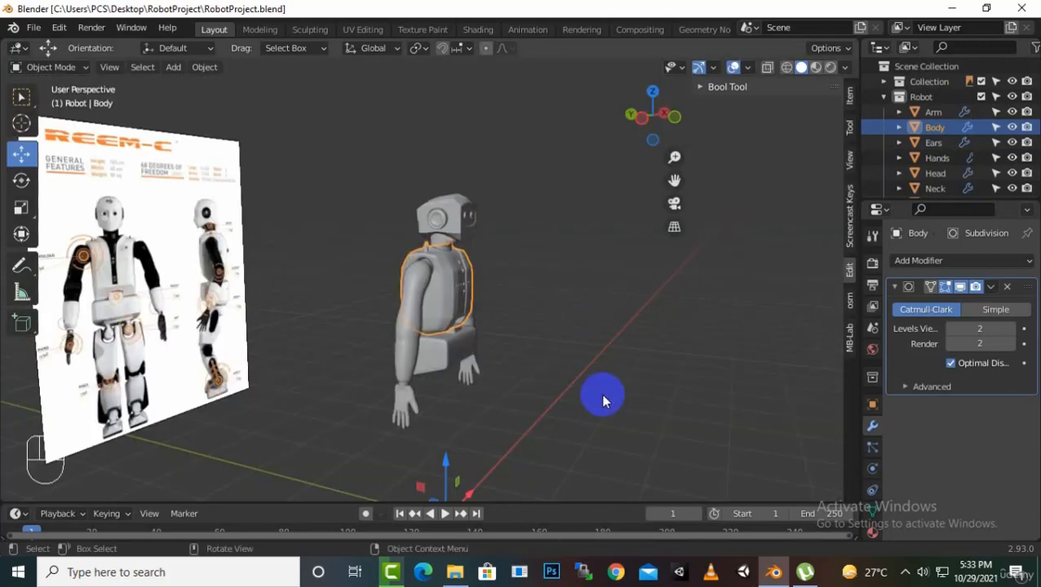